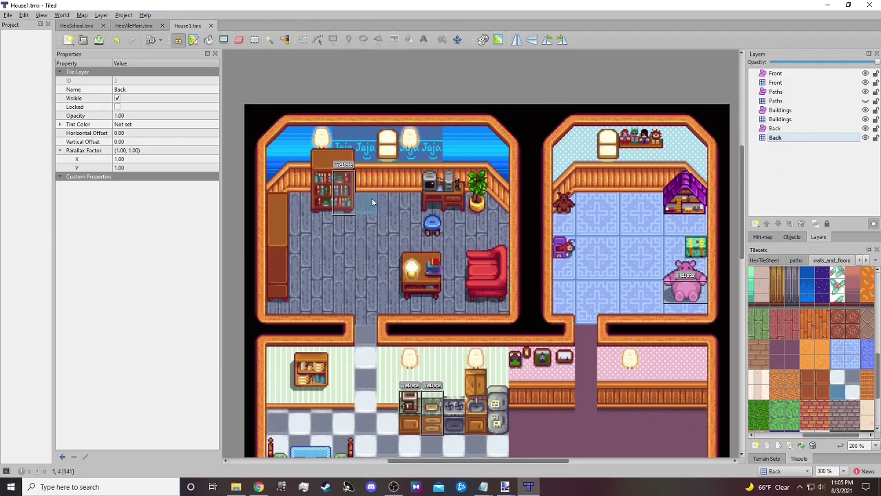
- Inspect the name and Action property of the bookcase's TileData object on the Buildings object layer
{"action": "left_click", "coordinate": [785, 110]}
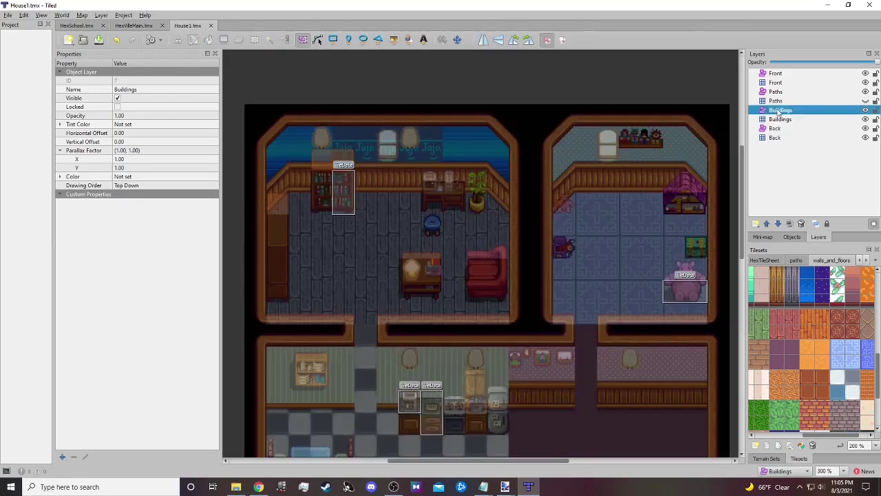
{"action": "left_click", "coordinate": [345, 196]}
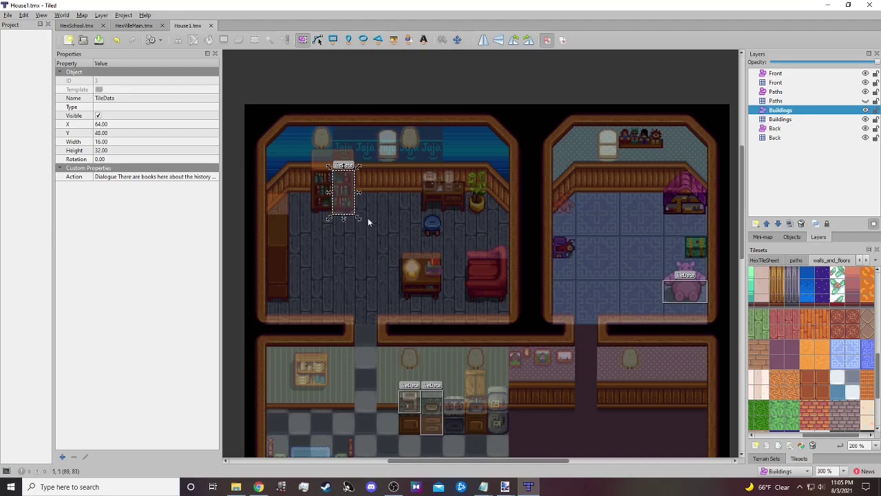
{"action": "left_click", "coordinate": [85, 99]}
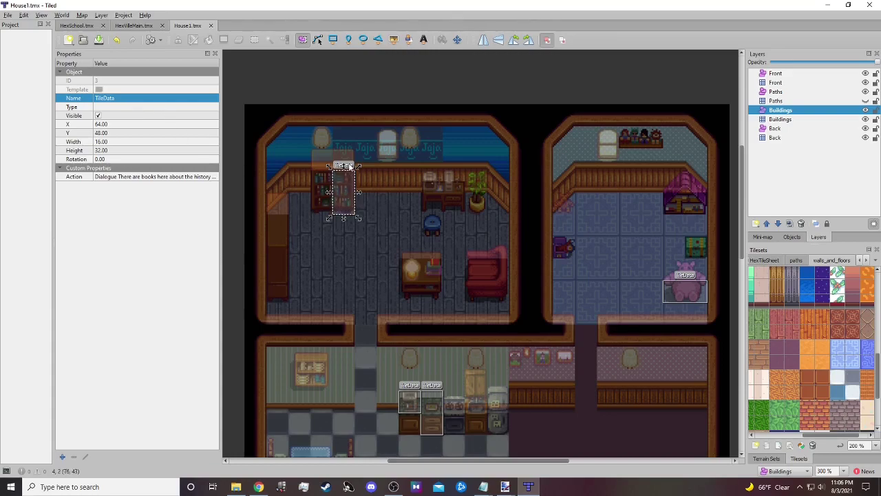
{"action": "left_click", "coordinate": [397, 221]}
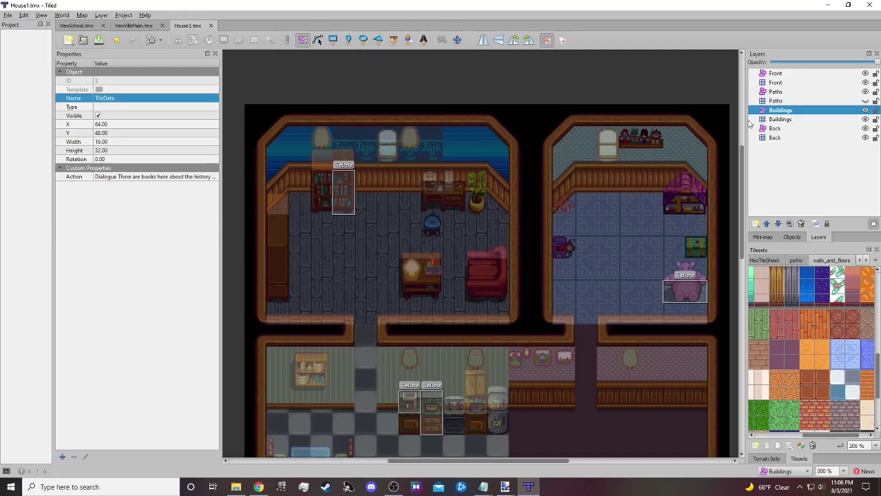
- Examine which tiles lie on the Buildings and Front tile layers, then remove the layer highlighting
{"action": "left_click", "coordinate": [781, 120]}
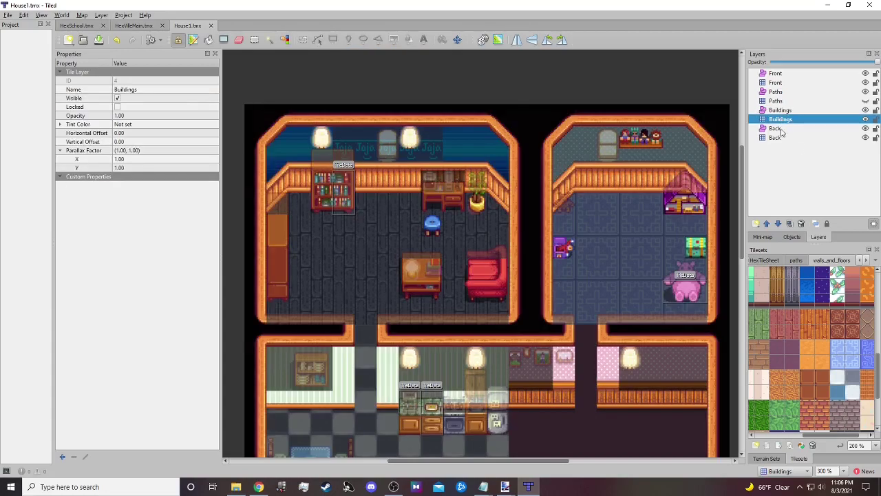
{"action": "left_click", "coordinate": [780, 82]}
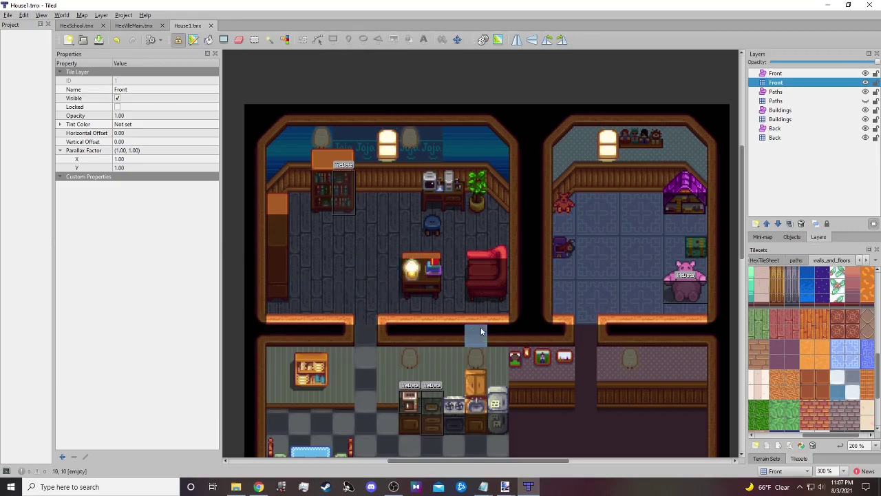
{"action": "scroll", "coordinate": [499, 301], "scroll_direction": "down", "scroll_amount": 2}
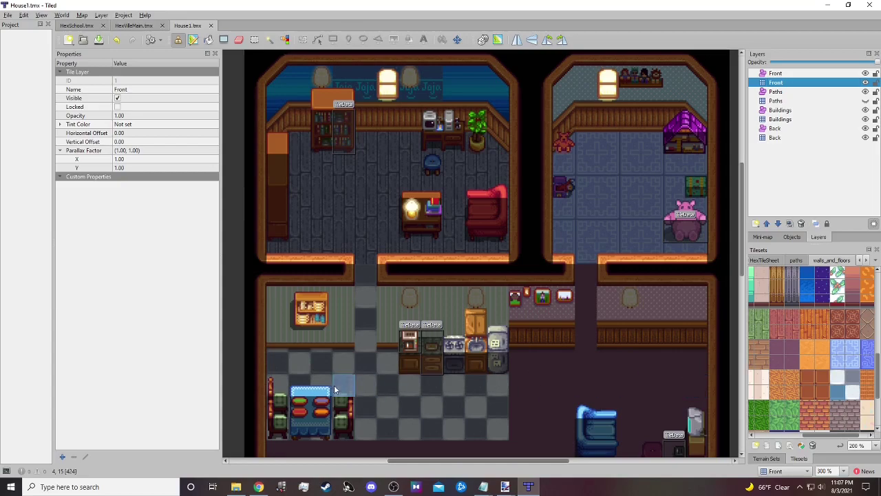
{"action": "key", "text": "ctrl+h"}
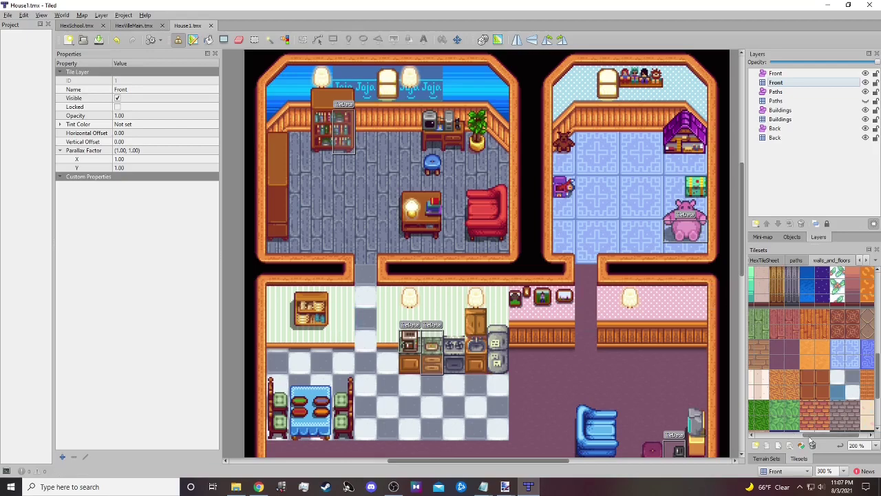
- Display tileset 1 and review the options for creating a new tileset without creating one
{"action": "left_click_drag", "start_coordinate": [813, 436], "coordinate": [760, 435]}
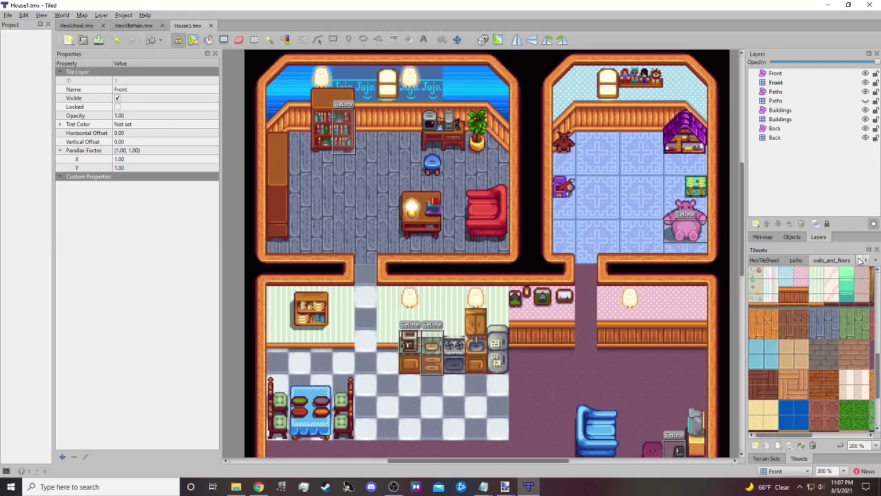
{"action": "left_click", "coordinate": [859, 260]}
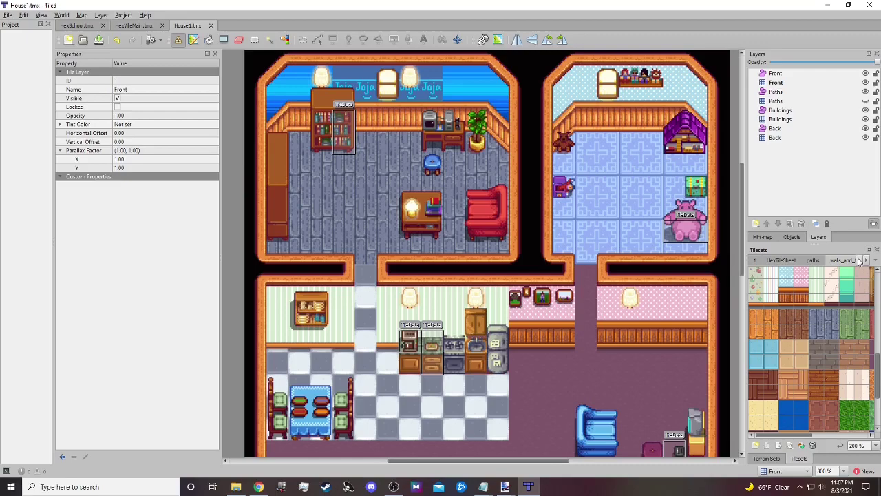
{"action": "left_click", "coordinate": [756, 261]}
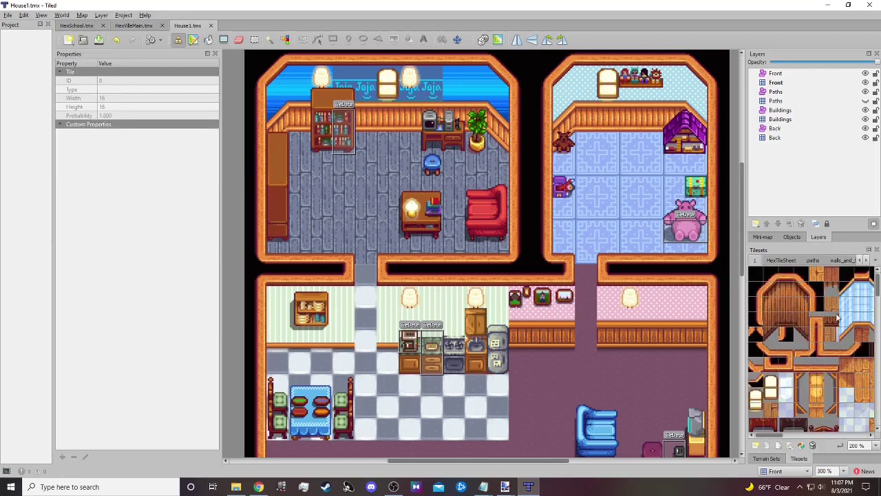
{"action": "left_click", "coordinate": [755, 446]}
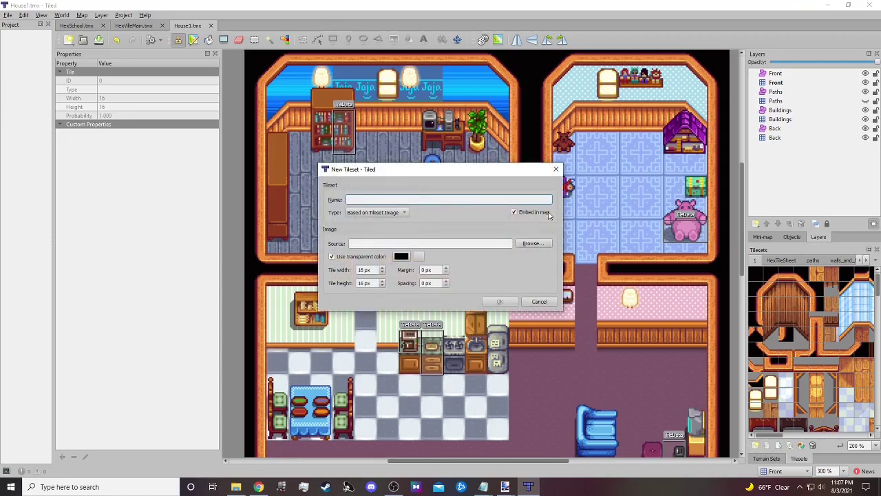
{"action": "left_click", "coordinate": [539, 301]}
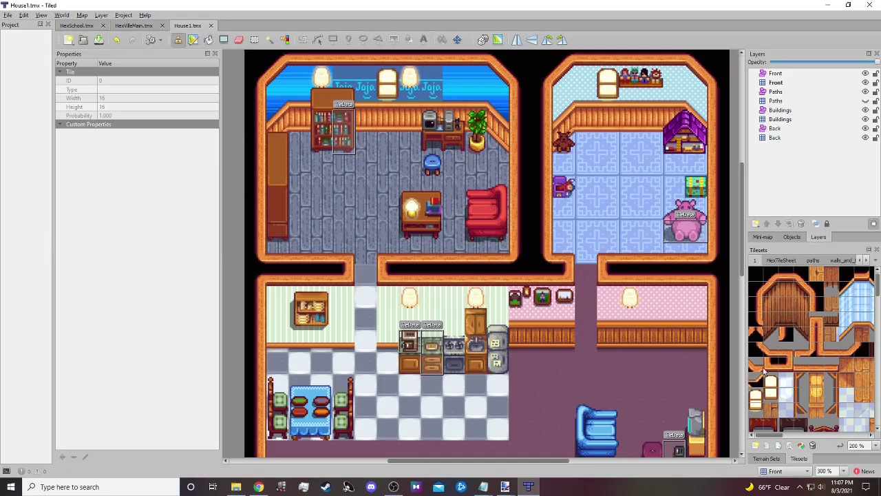
- Review the tileset properties and image source of tileset 1, and close its editor
{"action": "left_click", "coordinate": [790, 446]}
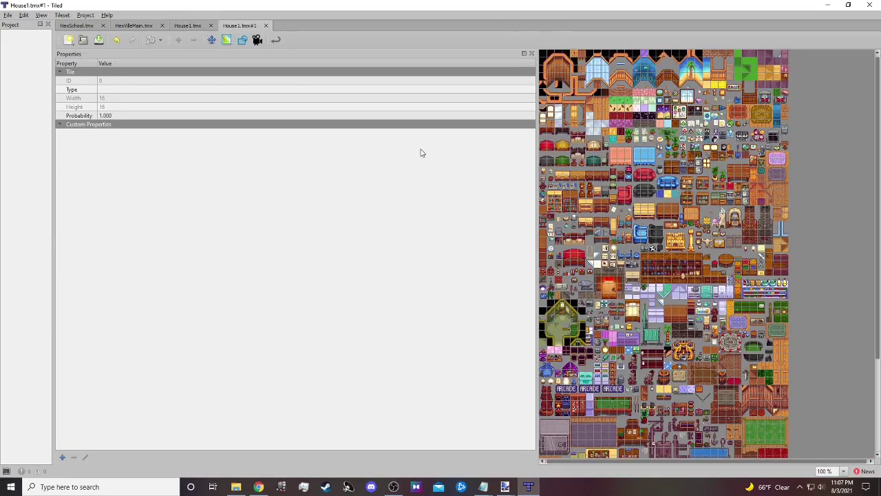
{"action": "left_click", "coordinate": [62, 16]}
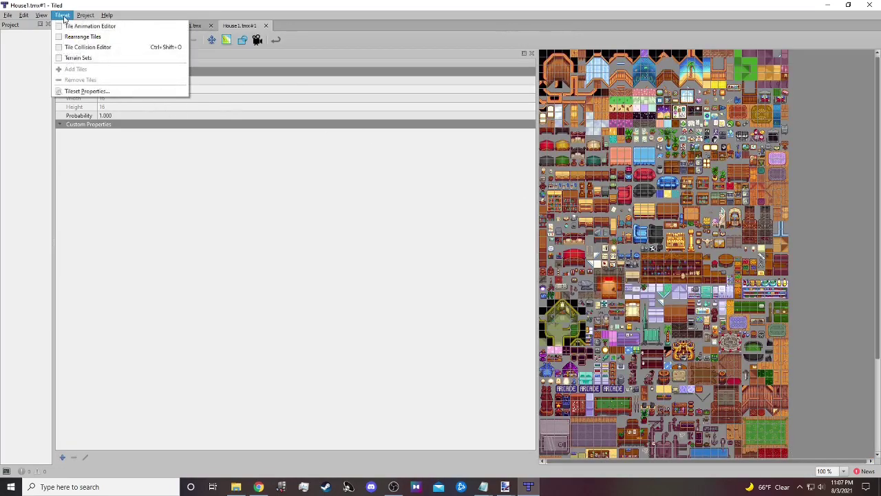
{"action": "left_click", "coordinate": [90, 92]}
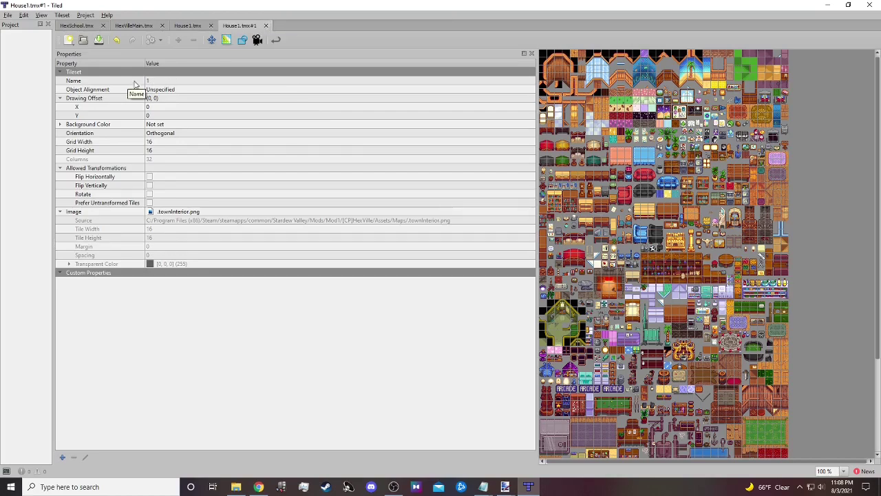
{"action": "left_click", "coordinate": [266, 26]}
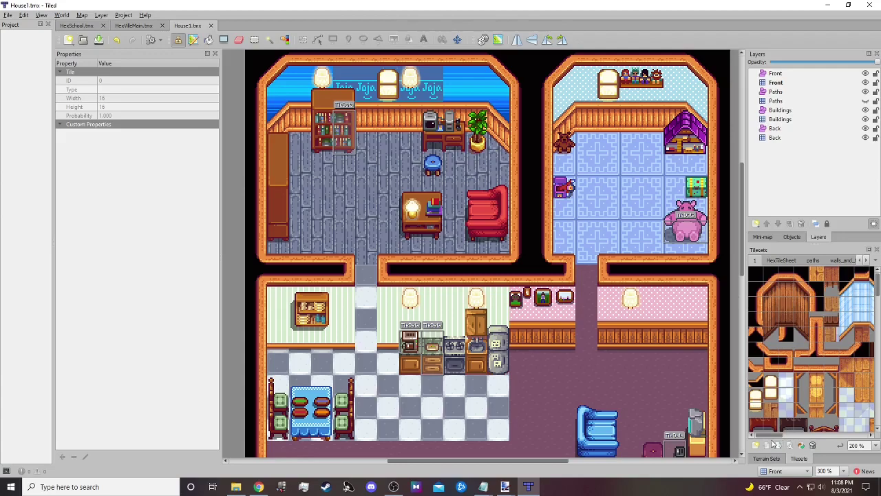
- Place the lower door tile from tileset 1 on the Buildings tile layer at 5, 13 in the kitchen doorway
{"action": "left_click_drag", "start_coordinate": [773, 437], "coordinate": [751, 413]}
{"action": "left_click_drag", "start_coordinate": [778, 438], "coordinate": [849, 430]}
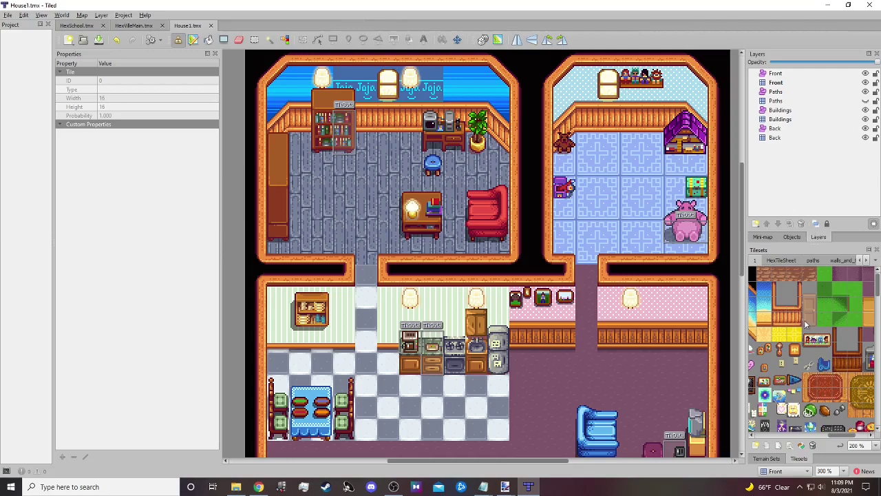
{"action": "left_click", "coordinate": [778, 121]}
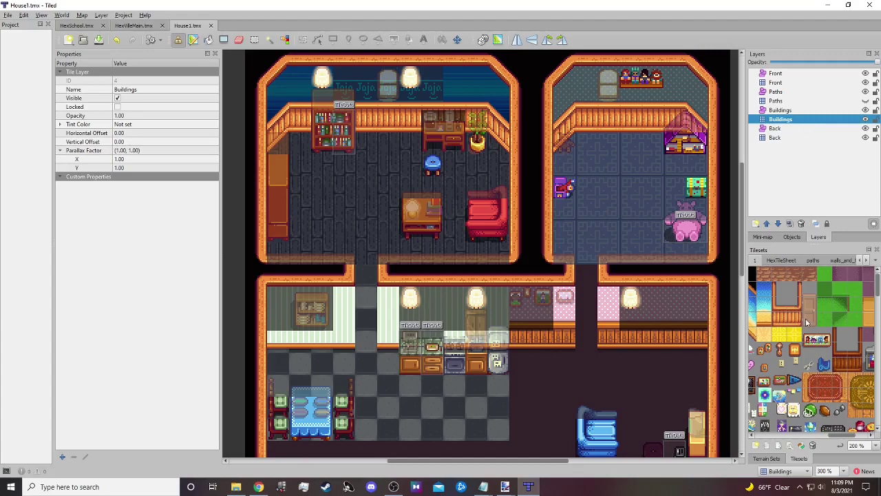
{"action": "left_click", "coordinate": [811, 323]}
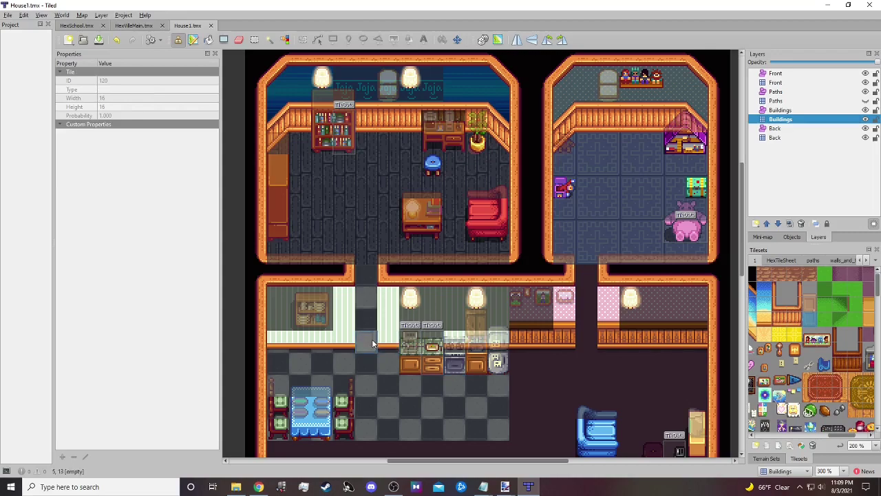
{"action": "left_click", "coordinate": [372, 342]}
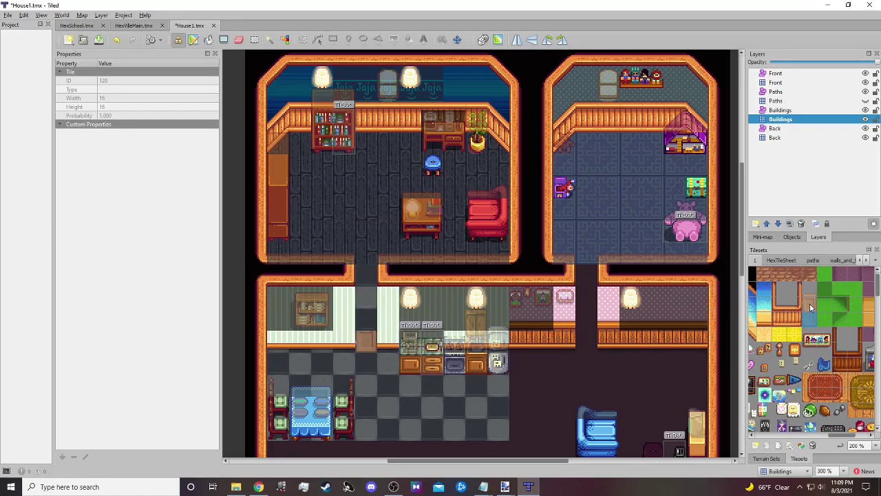
- Place the upper door tile on the Front tile layer at 5, 12, directly above the lower door tile
{"action": "left_click", "coordinate": [787, 83]}
{"action": "left_click", "coordinate": [359, 312]}
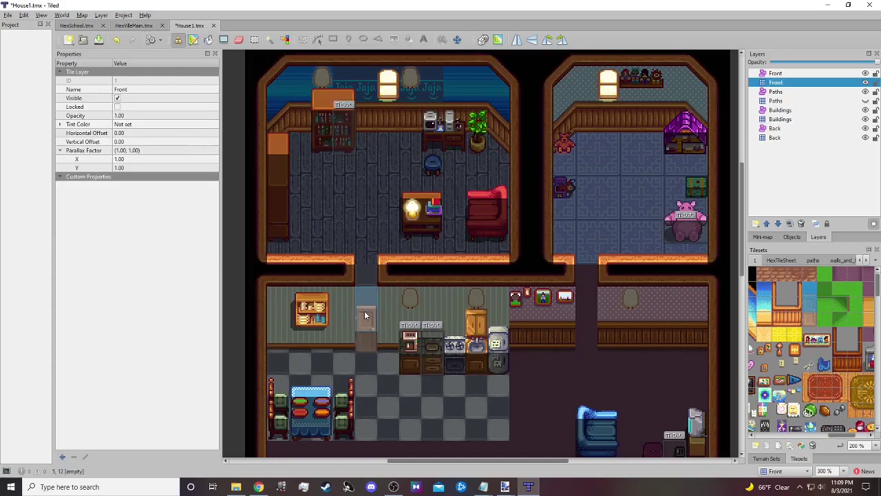
{"action": "left_click", "coordinate": [825, 206]}
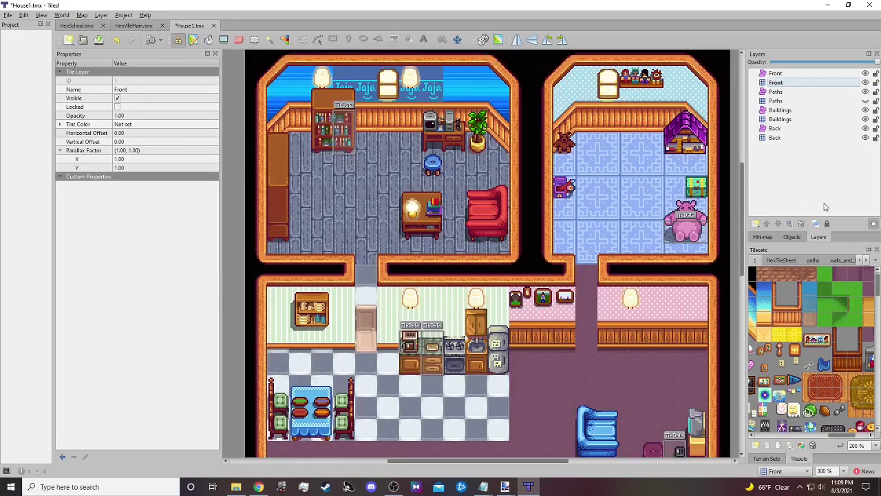
- Add a 16 x 16 rectangle object over the lower door tile on the Buildings object layer and name it TileData
{"action": "left_click", "coordinate": [781, 110]}
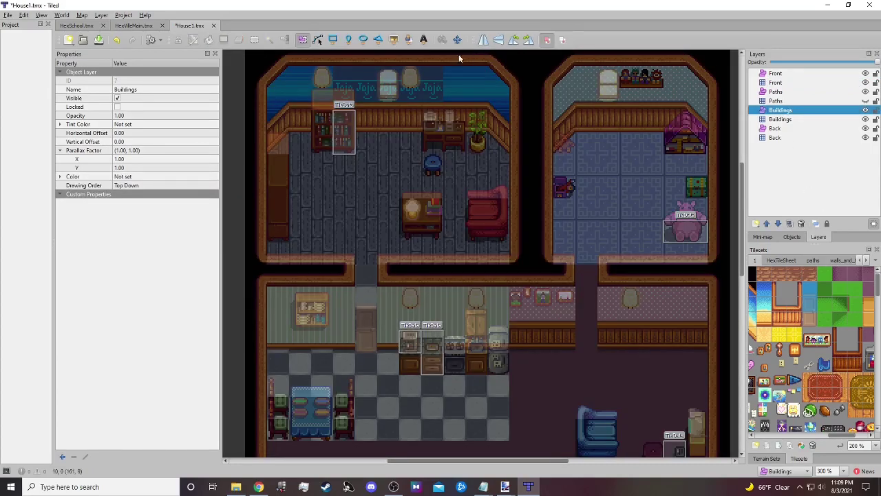
{"action": "left_click", "coordinate": [333, 40]}
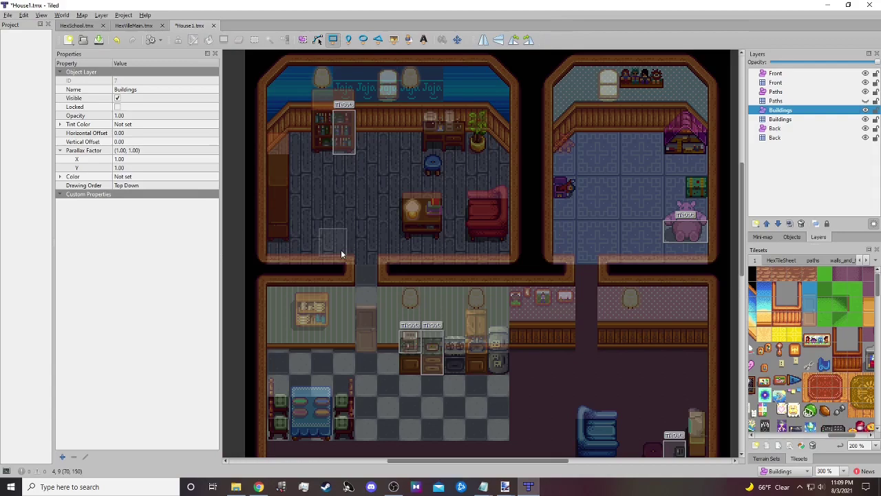
{"action": "left_click", "coordinate": [375, 347]}
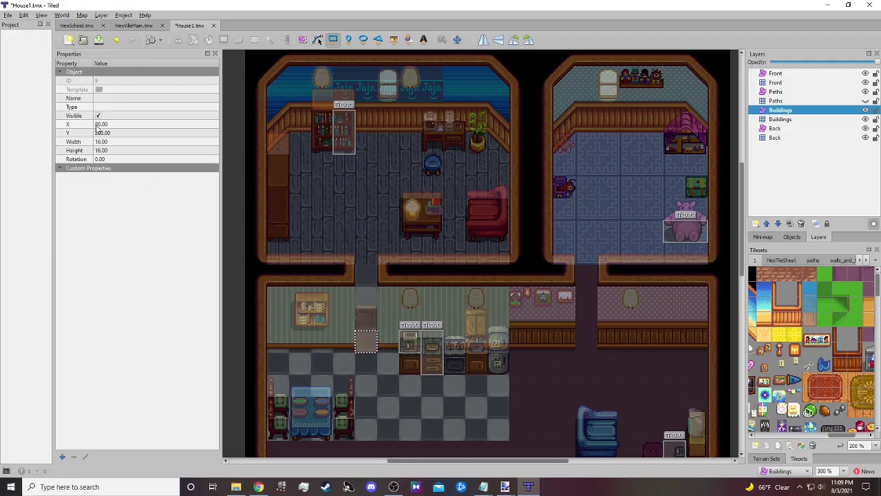
{"action": "left_click", "coordinate": [119, 97]}
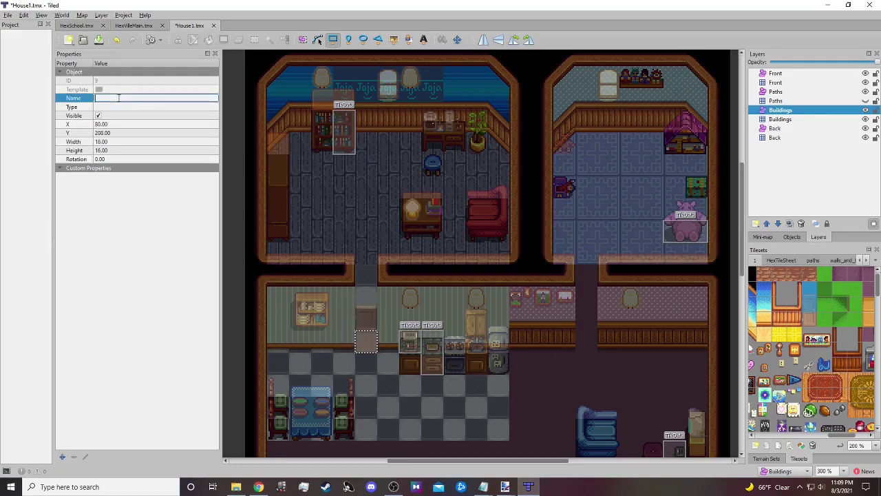
{"action": "type", "text": "TileData"}
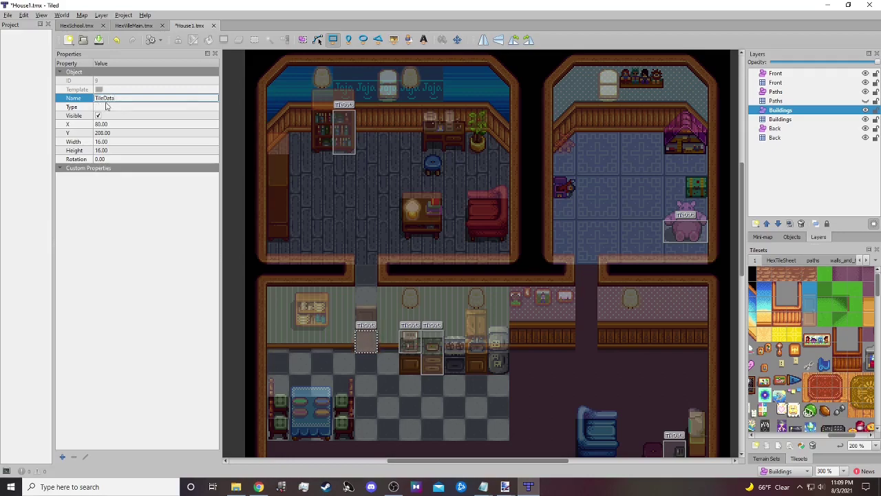
- Add a string custom property Action with the value Door to the door's TileData object
{"action": "left_click", "coordinate": [62, 457]}
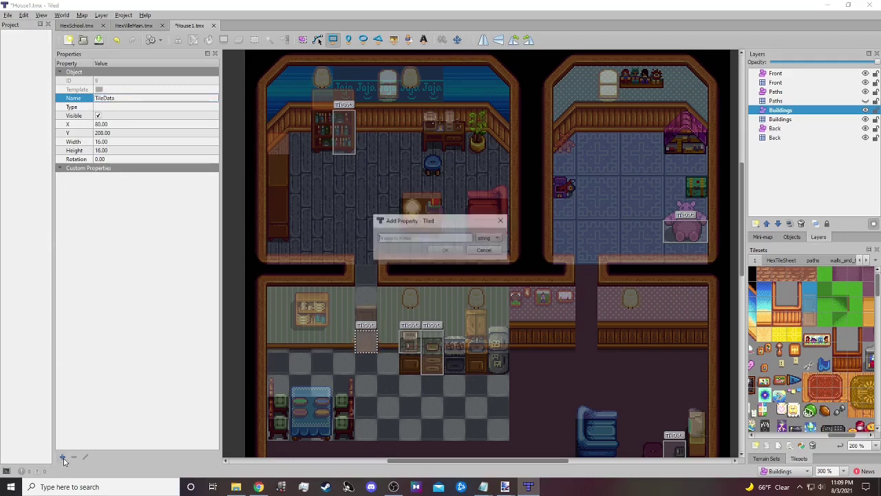
{"action": "type", "text": "Action"}
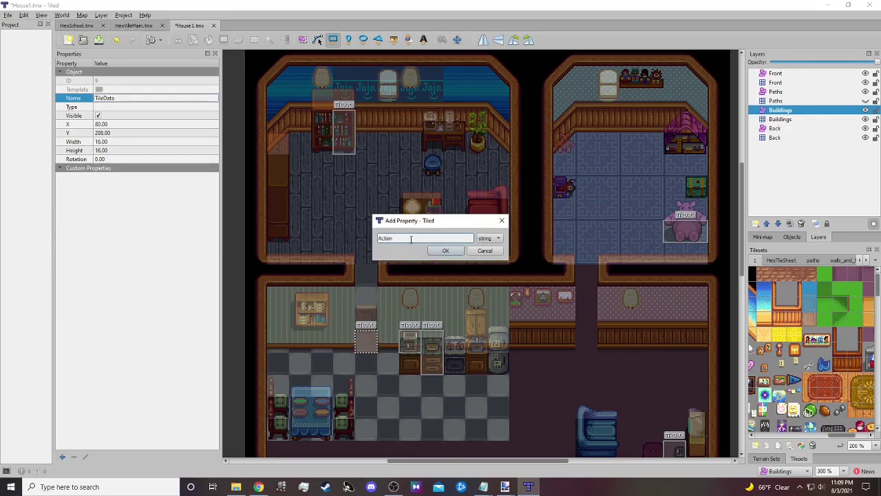
{"action": "left_click", "coordinate": [445, 252]}
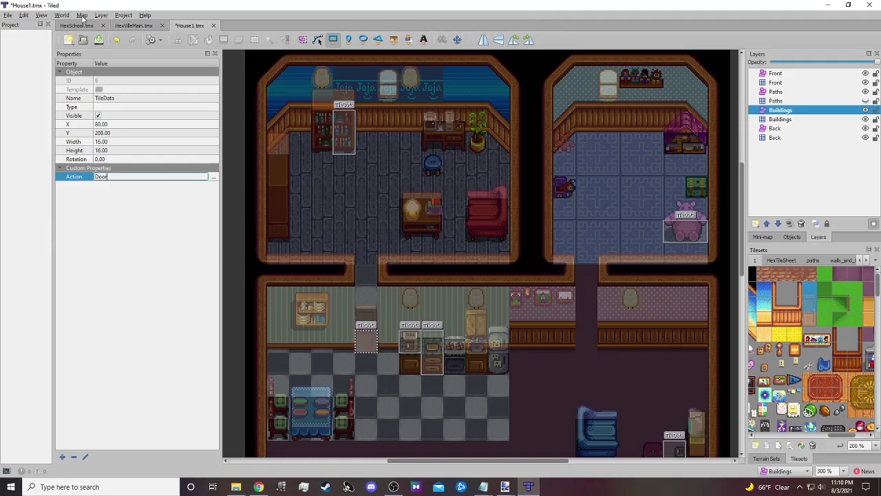
- Open the map properties of House1.tmx, and close the HexSchool.tmx map before returning to House1.tmx
{"action": "left_click", "coordinate": [82, 16]}
{"action": "left_click", "coordinate": [117, 131]}
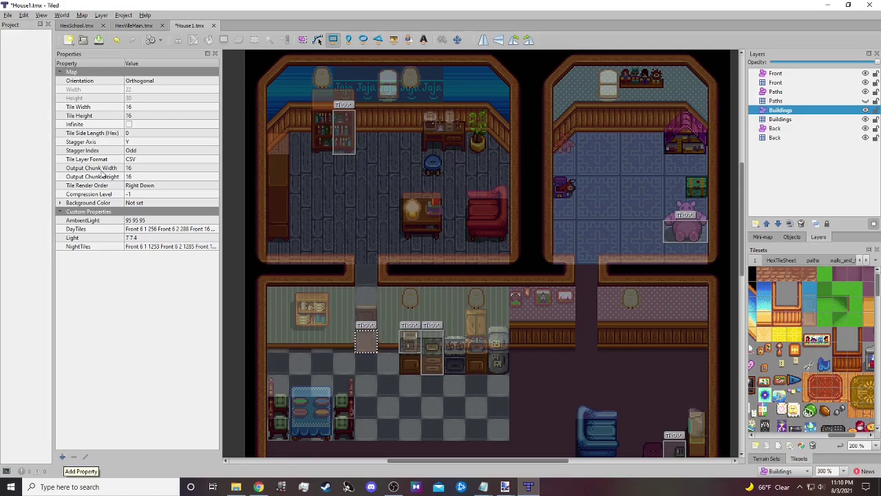
{"action": "left_click", "coordinate": [82, 26]}
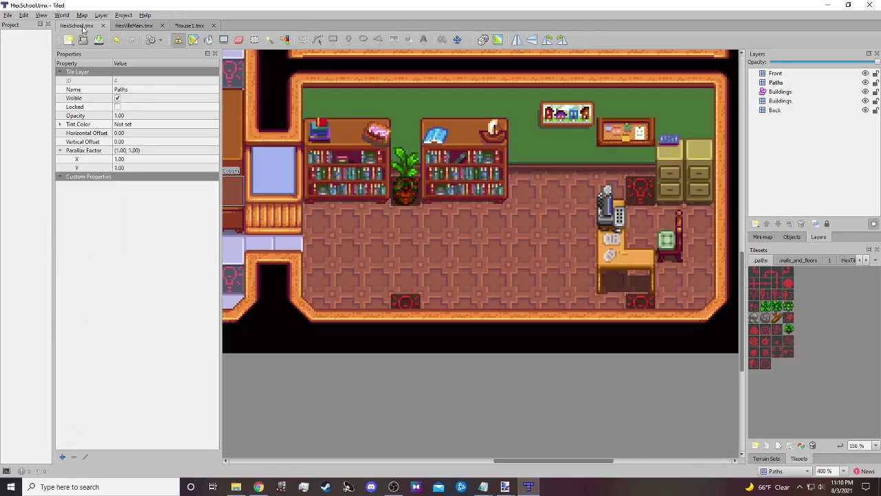
{"action": "left_click", "coordinate": [83, 16]}
{"action": "left_click", "coordinate": [83, 16]}
{"action": "left_click", "coordinate": [102, 26]}
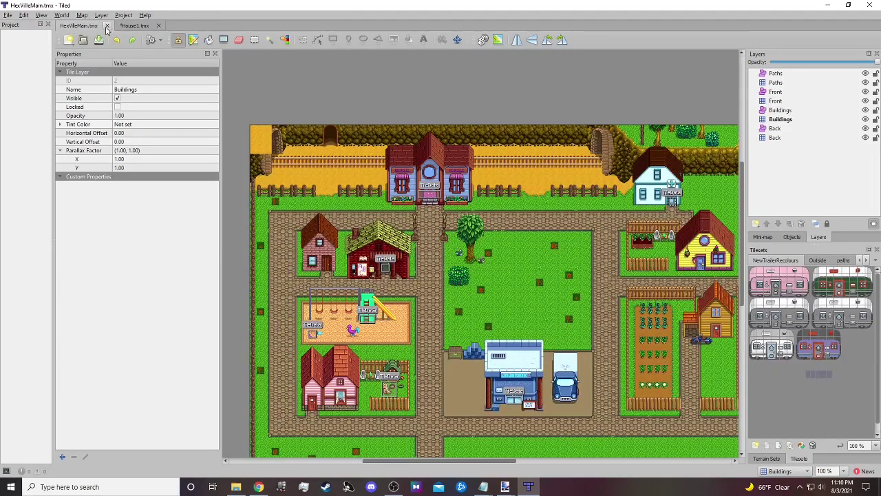
{"action": "left_click", "coordinate": [134, 26]}
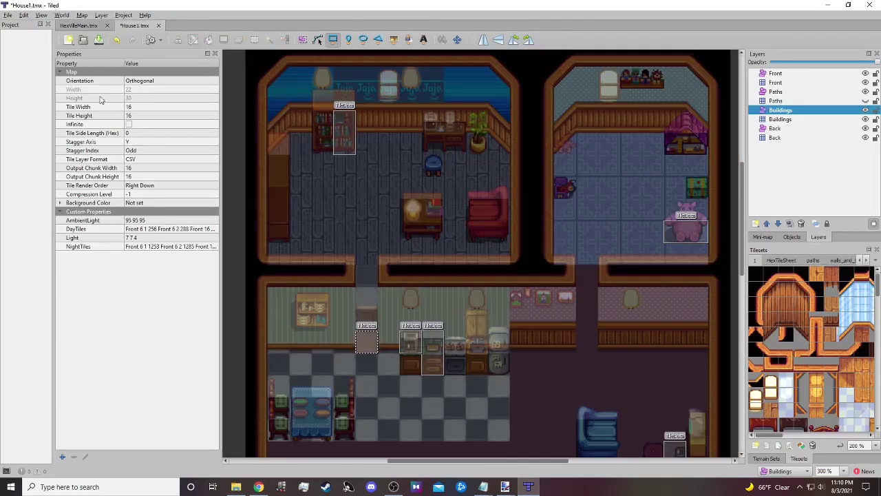
- Start a new custom property for the map, and look up the Doors map property's format on the Stardew Valley wiki in Chrome
{"action": "left_click", "coordinate": [82, 16]}
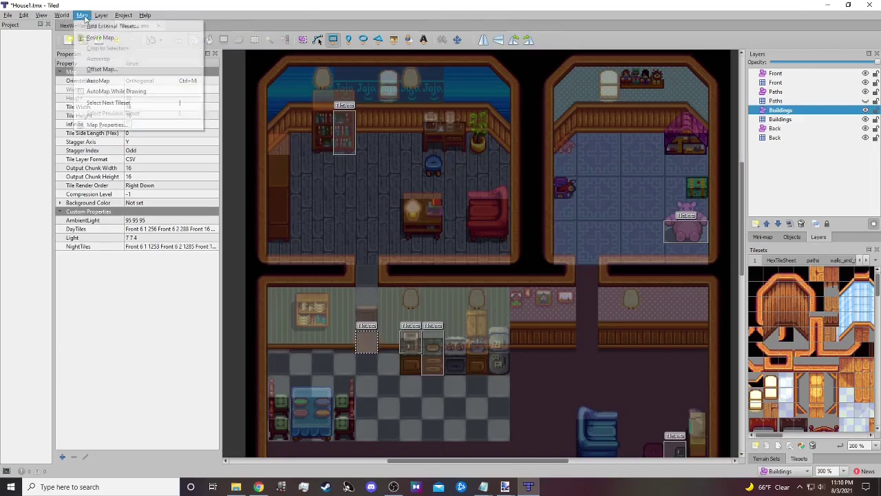
{"action": "left_click", "coordinate": [62, 456]}
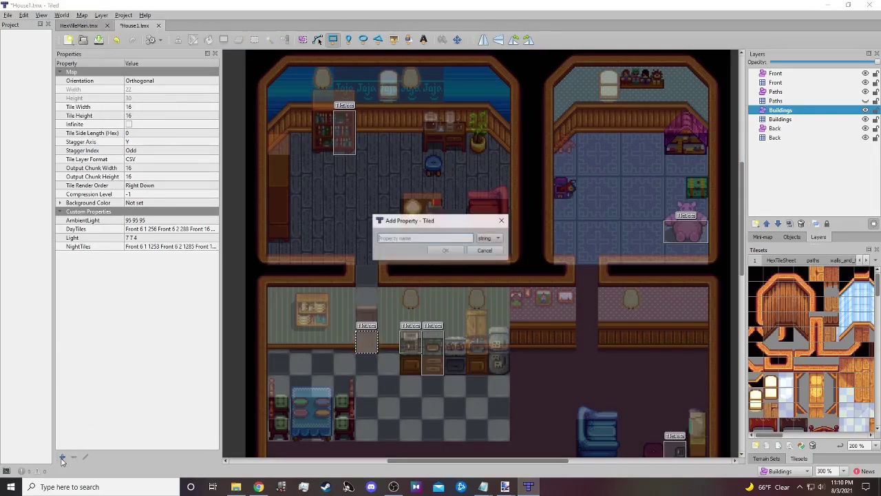
{"action": "mouse_move", "coordinate": [259, 487]}
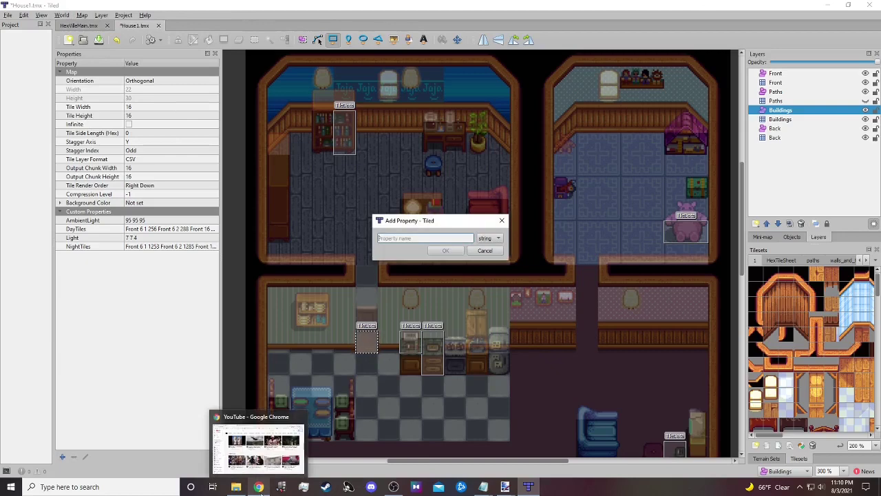
{"action": "left_click", "coordinate": [258, 451]}
{"action": "left_click", "coordinate": [253, 7]}
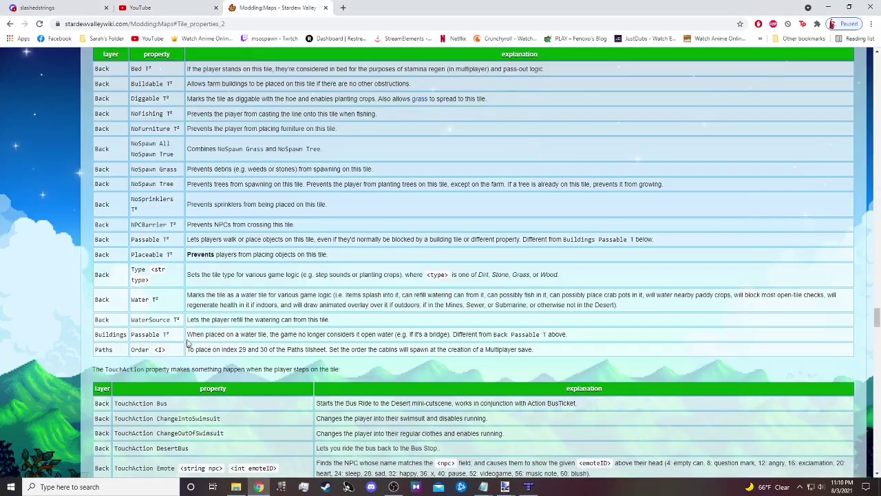
{"action": "scroll", "coordinate": [227, 336], "scroll_direction": "up", "scroll_amount": 15}
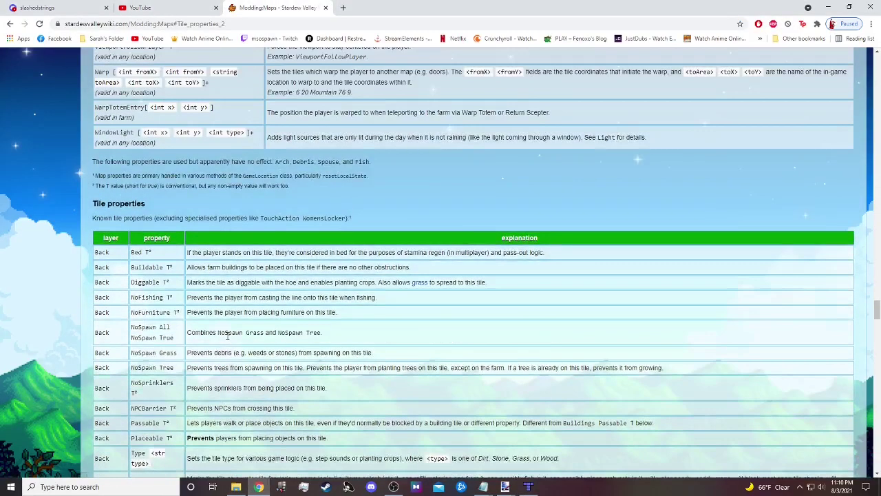
{"action": "scroll", "coordinate": [228, 336], "scroll_direction": "up", "scroll_amount": 6}
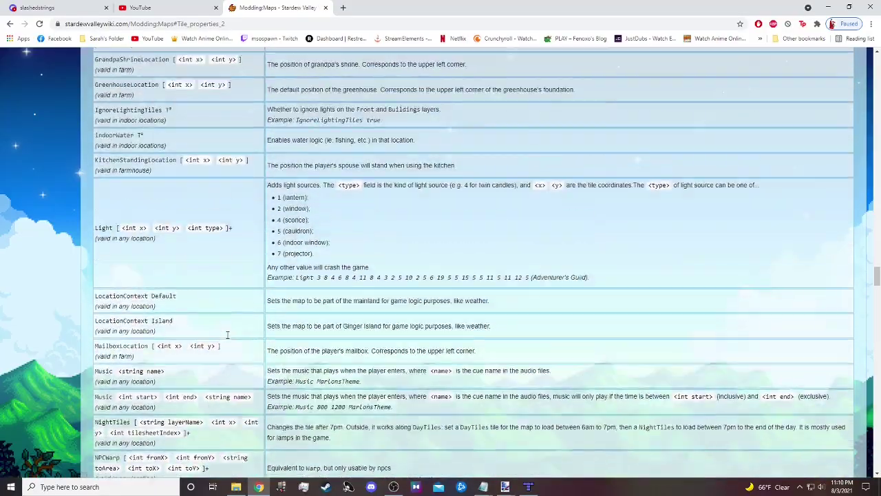
{"action": "scroll", "coordinate": [228, 338], "scroll_direction": "up", "scroll_amount": 6}
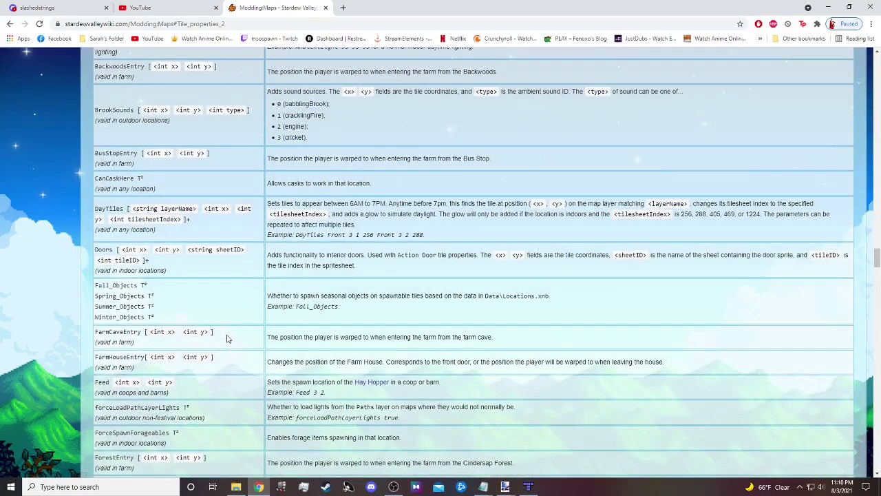
{"action": "scroll", "coordinate": [228, 338], "scroll_direction": "down", "scroll_amount": 3}
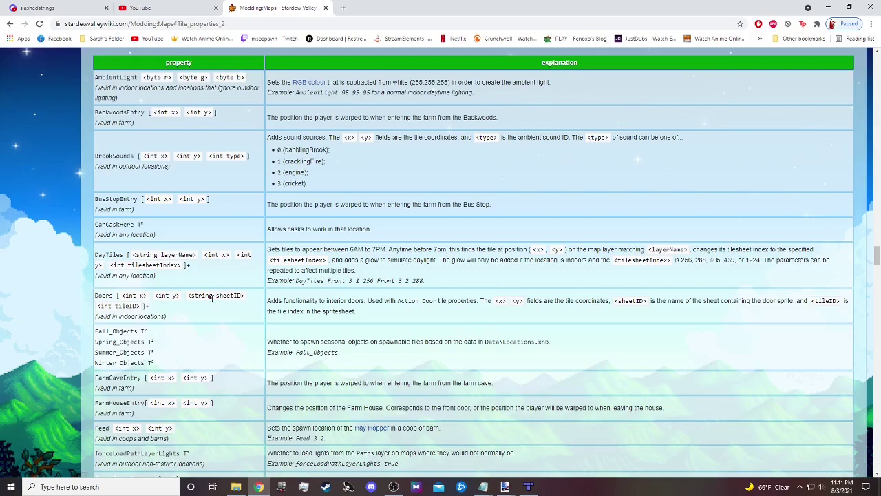
- Switch back to Tiled and add a string custom property named Door to the House1.tmx map
{"action": "left_click", "coordinate": [528, 486]}
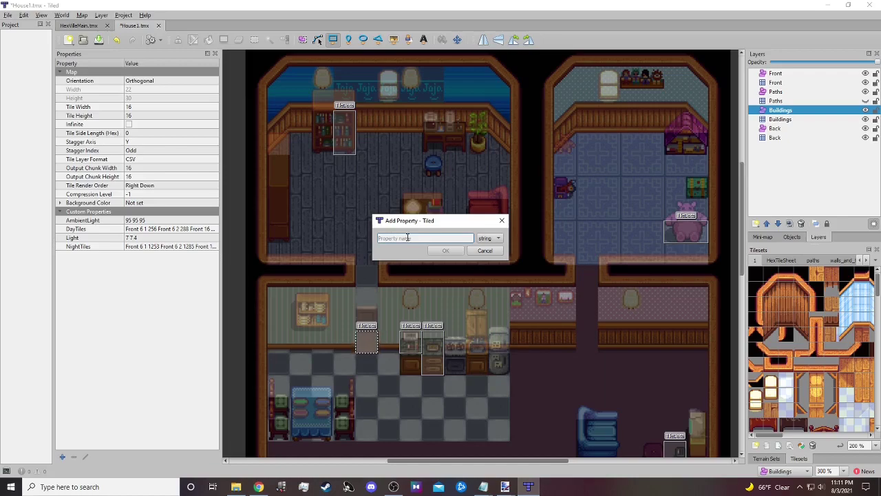
{"action": "type", "text": "Door"}
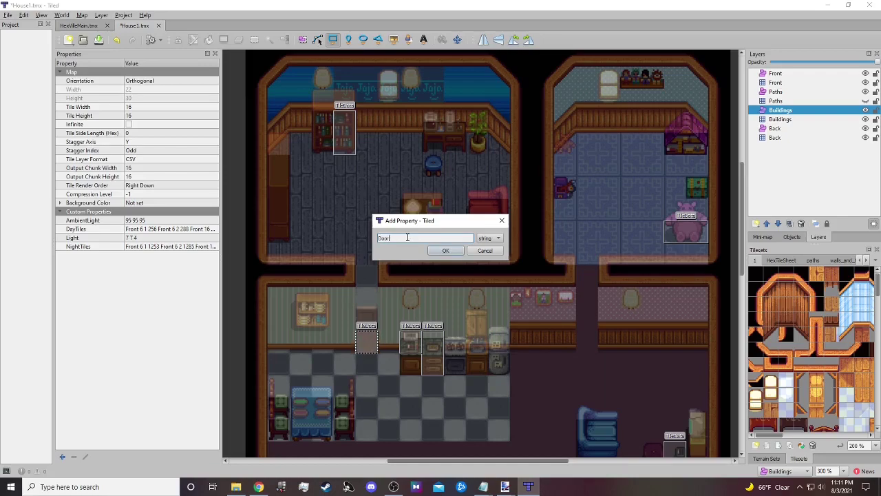
{"action": "left_click", "coordinate": [449, 252]}
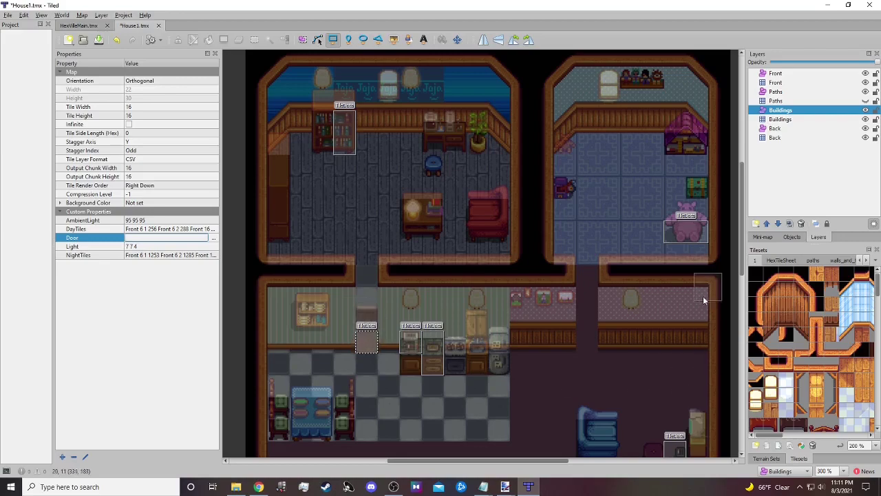
- Check the lower door tile's coordinates on the Buildings tile layer and enter 5 13 in the map's Door property
{"action": "left_click", "coordinate": [778, 120]}
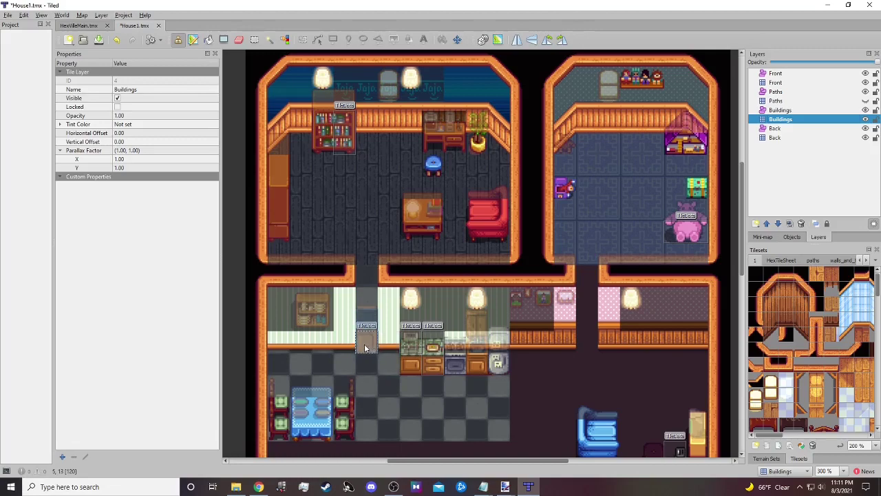
{"action": "left_click", "coordinate": [756, 276]}
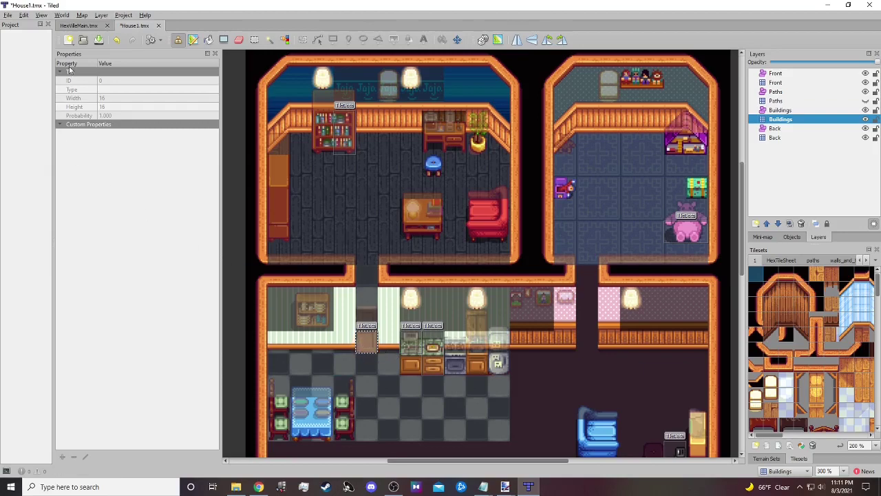
{"action": "left_click", "coordinate": [82, 15]}
{"action": "left_click", "coordinate": [98, 124]}
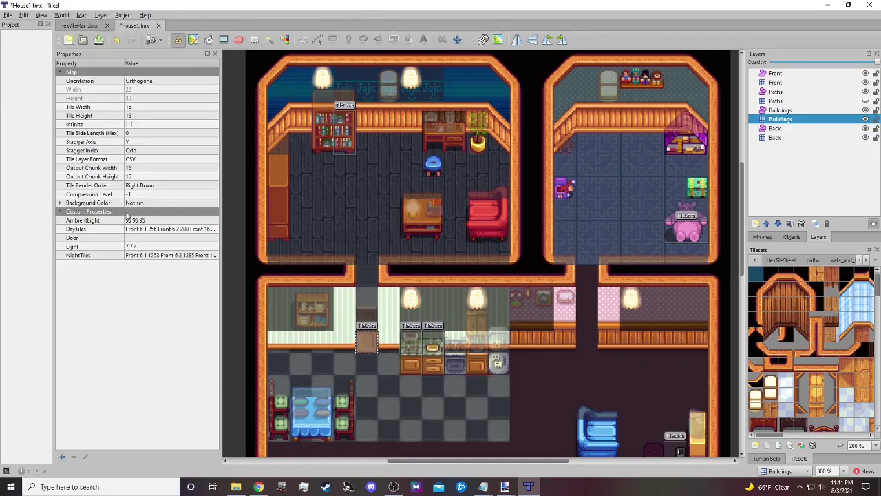
{"action": "double_click", "coordinate": [145, 241]}
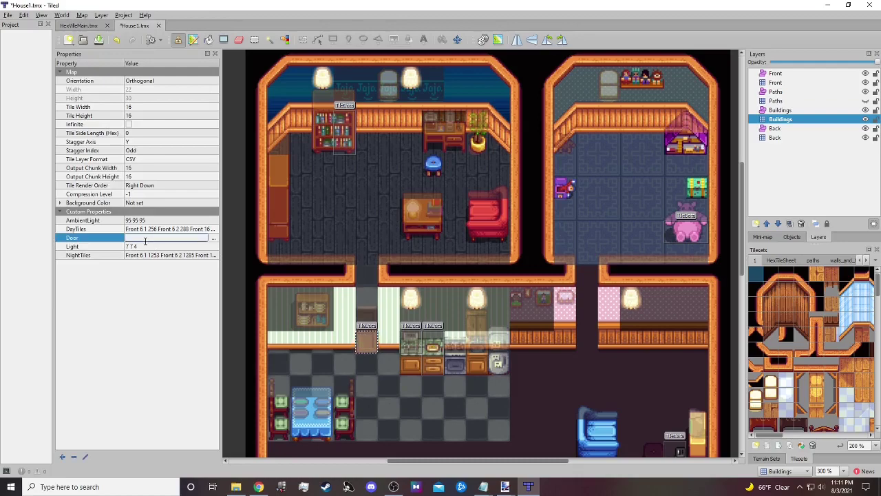
{"action": "type", "text": "5 13"}
- Check the Doors property format on the wiki in Chrome and append the tilesheet name 1 to the Door value in Tiled
{"action": "left_click", "coordinate": [258, 487]}
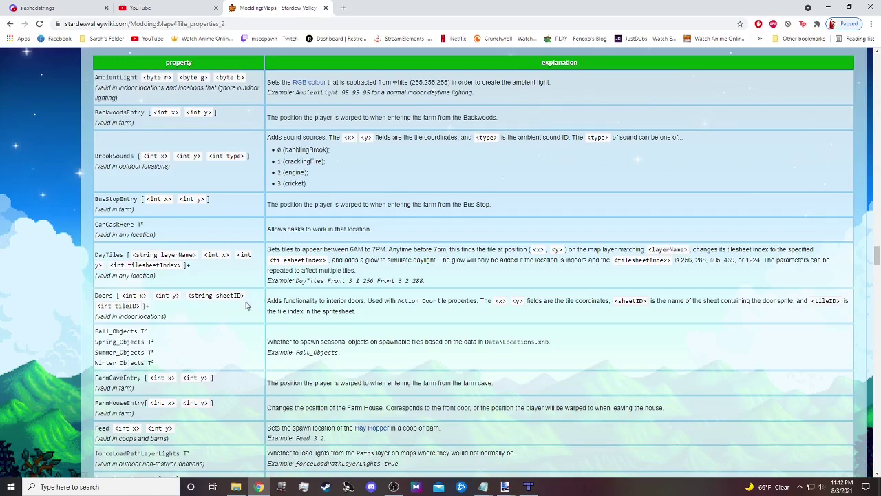
{"action": "left_click", "coordinate": [528, 486]}
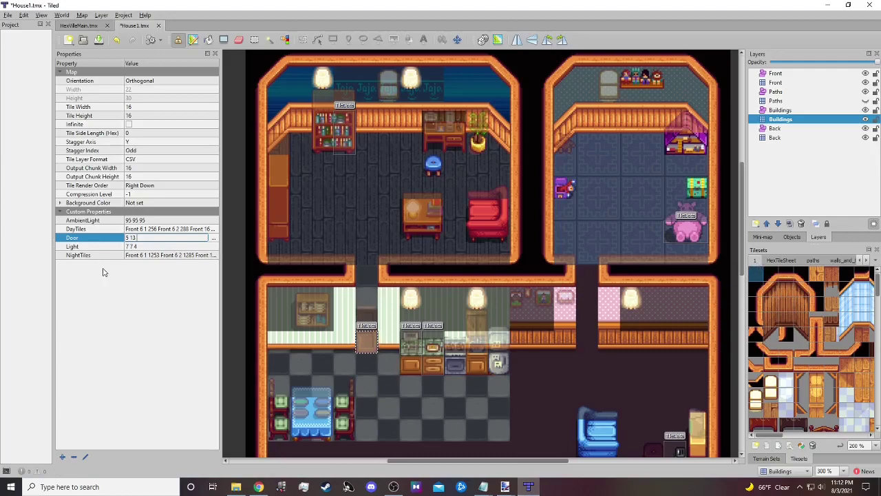
{"action": "type", "text": "1"}
{"action": "key", "text": "alt+Tab"}
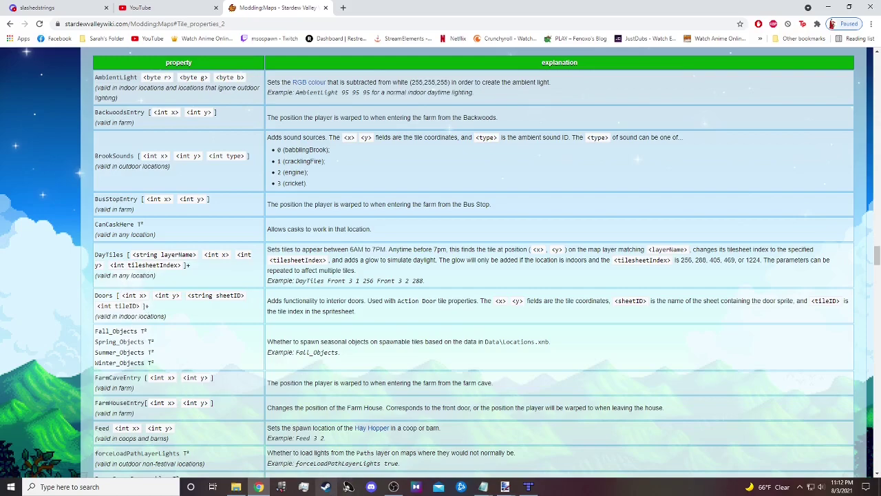
{"action": "left_click", "coordinate": [530, 487]}
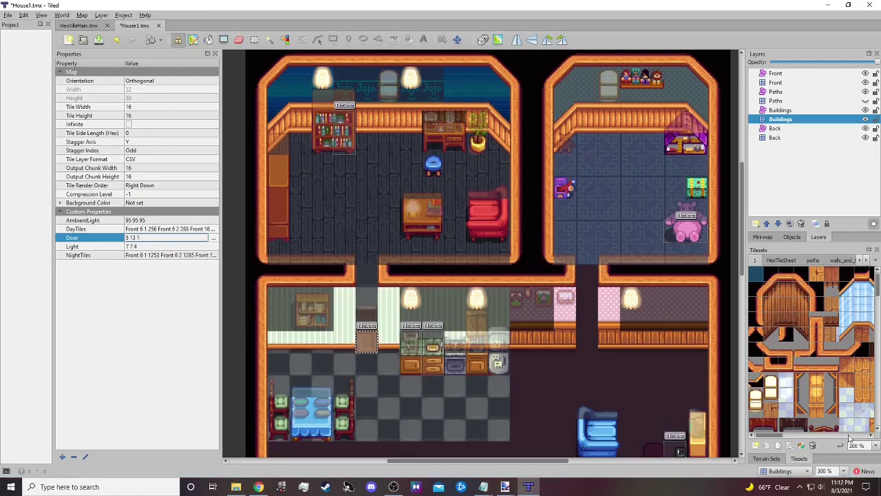
- Look up the lower door tile's ID in tileset 1 and complete the map's Door value as 5 13 1 120
{"action": "left_click", "coordinate": [790, 446]}
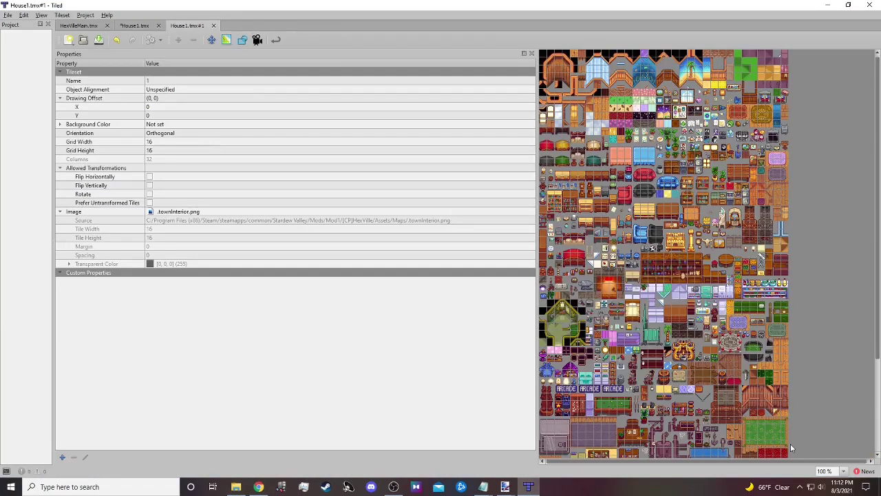
{"action": "left_click", "coordinate": [732, 82]}
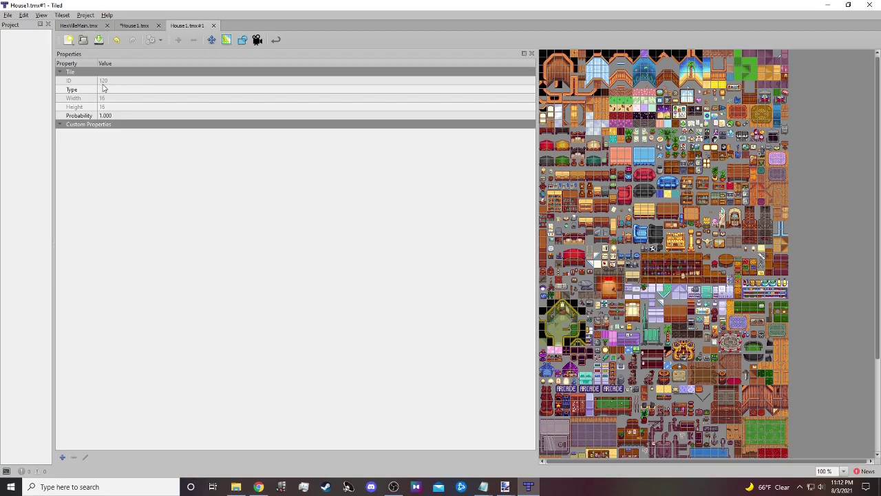
{"action": "left_click", "coordinate": [135, 28]}
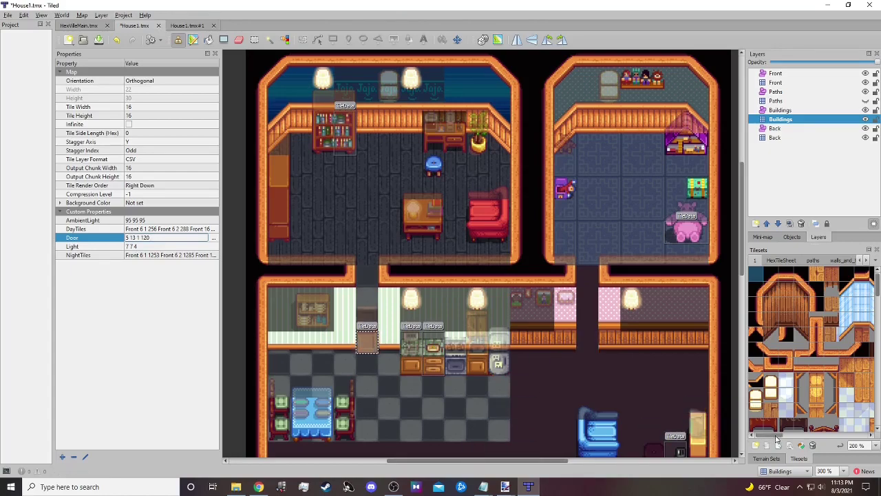
- Place the lower door tile on the Buildings tile layer at 15, 13, in the doorway below the blue-floored room
{"action": "left_click_drag", "start_coordinate": [778, 440], "coordinate": [815, 440]}
{"action": "scroll", "coordinate": [814, 344], "scroll_direction": "down", "scroll_amount": 3}
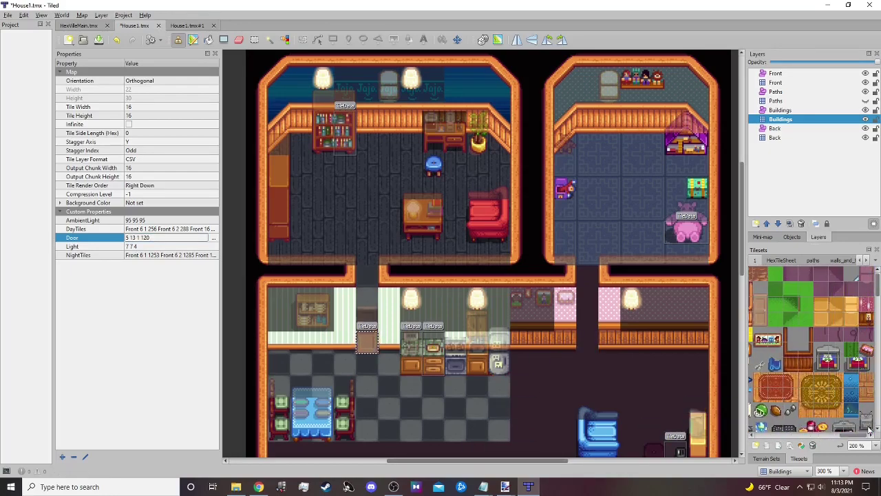
{"action": "left_click", "coordinate": [760, 327]}
{"action": "left_click", "coordinate": [588, 338]}
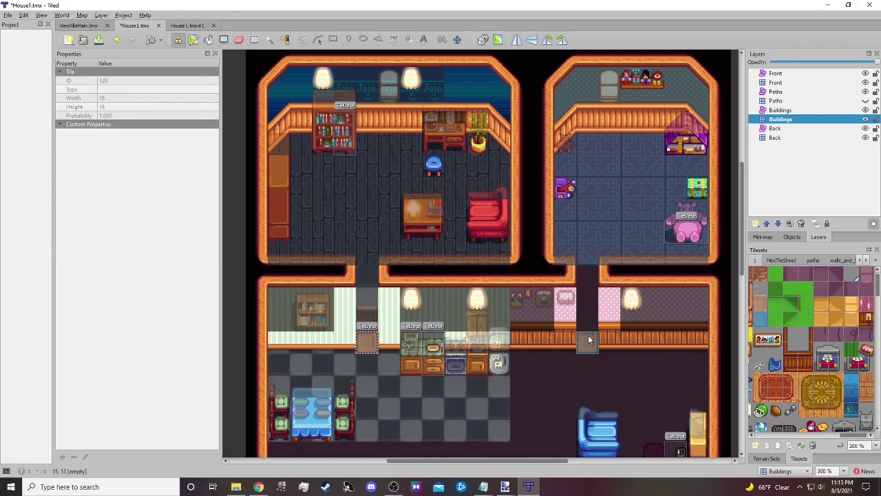
- Append the second door's entry 15 13 1 120 to the Door property in the map properties
{"action": "left_click", "coordinate": [82, 15]}
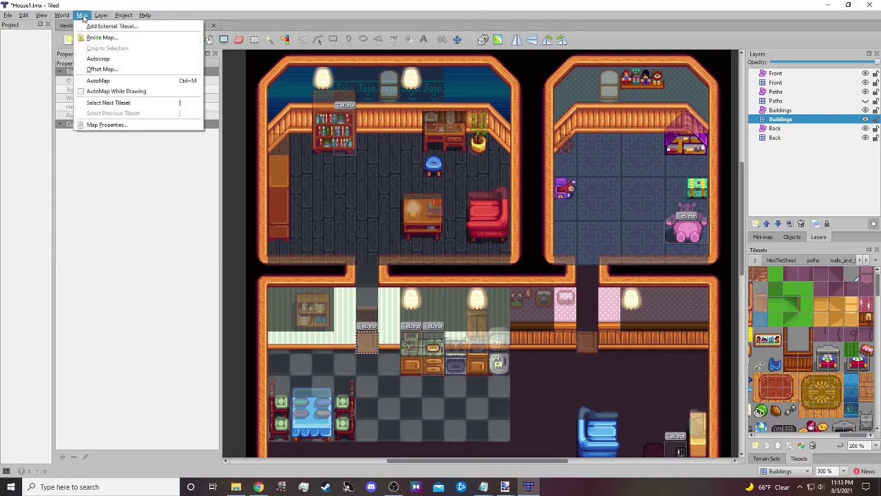
{"action": "left_click", "coordinate": [106, 4]}
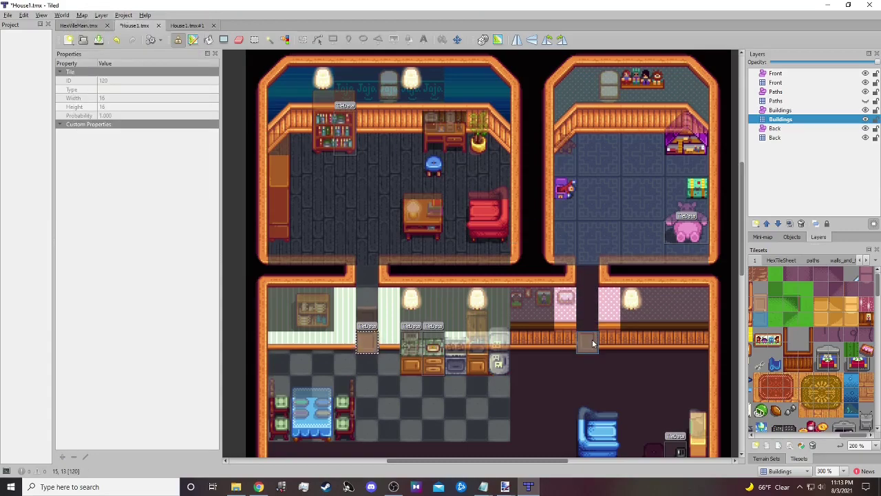
{"action": "left_click", "coordinate": [81, 16]}
{"action": "left_click", "coordinate": [121, 126]}
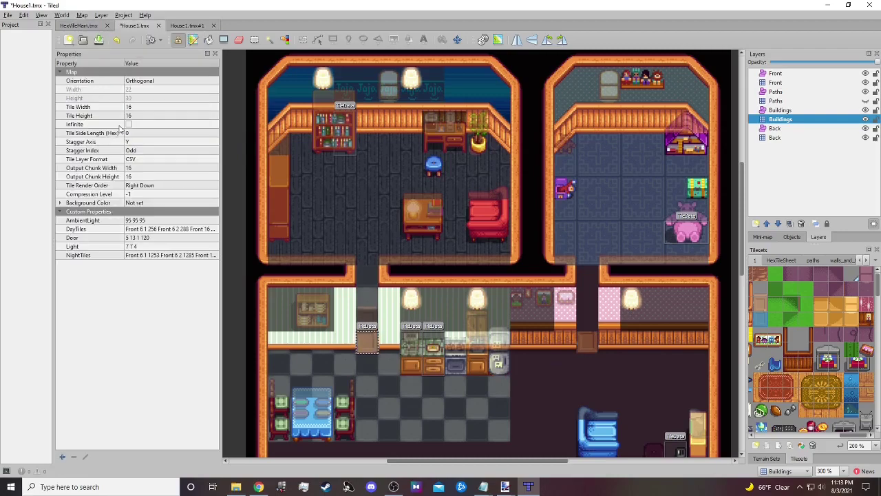
{"action": "left_click", "coordinate": [159, 238]}
{"action": "left_click", "coordinate": [167, 238]}
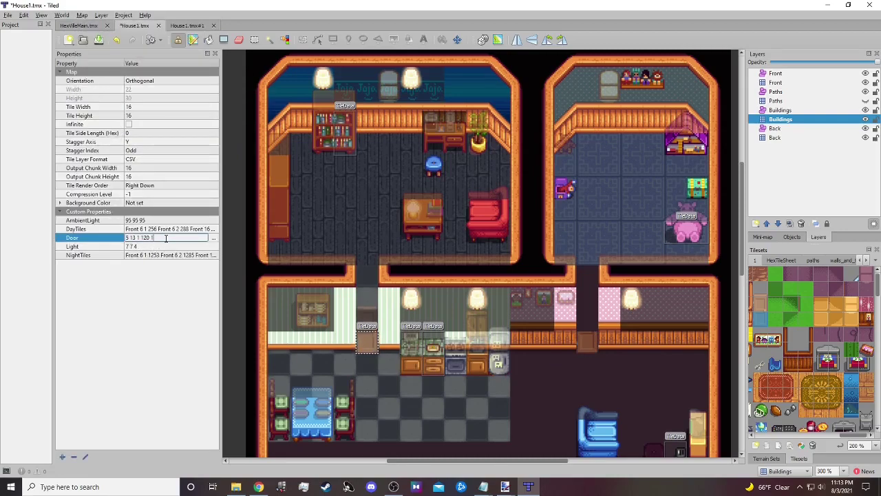
{"action": "type", "text": "15 13 1 120"}
- Place the upper door tile on the Front tile layer directly above the second door's lower tile
{"action": "left_click", "coordinate": [764, 296]}
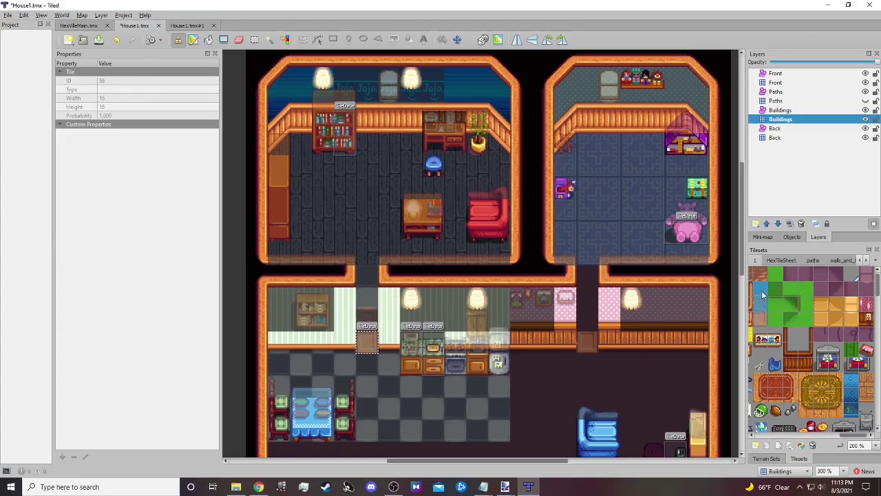
{"action": "left_click", "coordinate": [782, 81]}
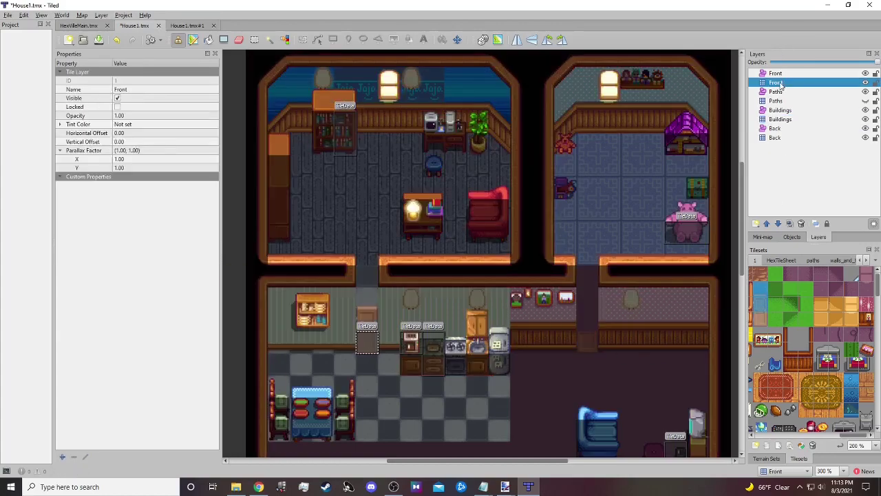
{"action": "left_click", "coordinate": [582, 317]}
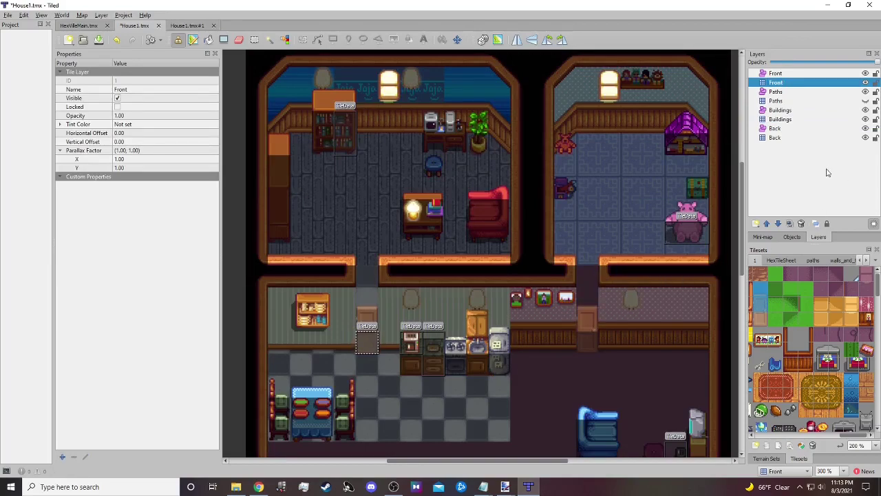
{"action": "left_click", "coordinate": [812, 200]}
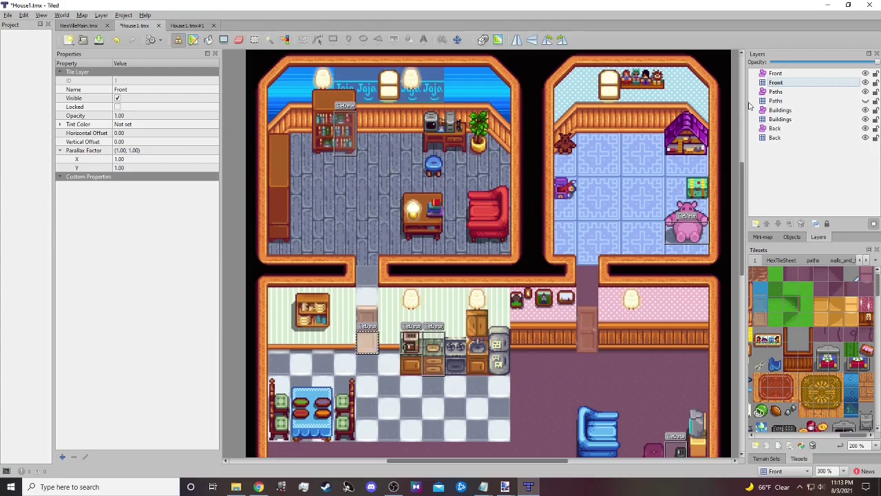
- Add a TileData object over the second door's lower tile on the Buildings object layer and give it a string property named Action
{"action": "left_click", "coordinate": [780, 110]}
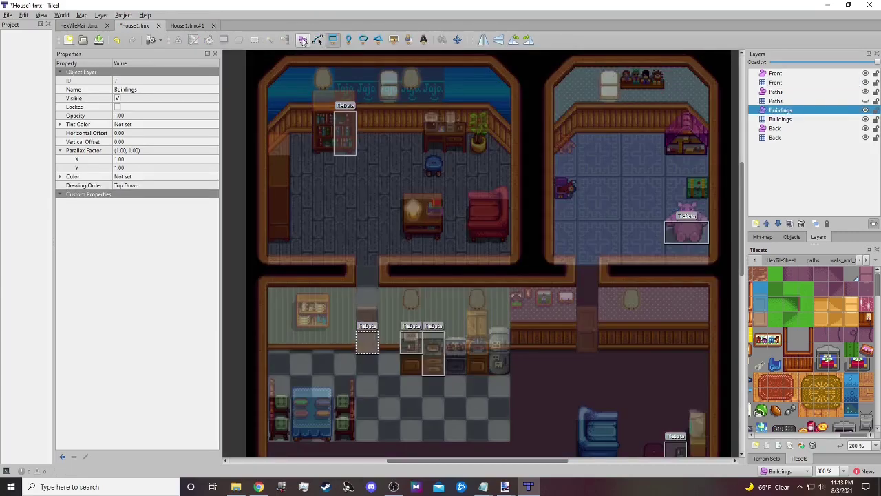
{"action": "left_click", "coordinate": [596, 344]}
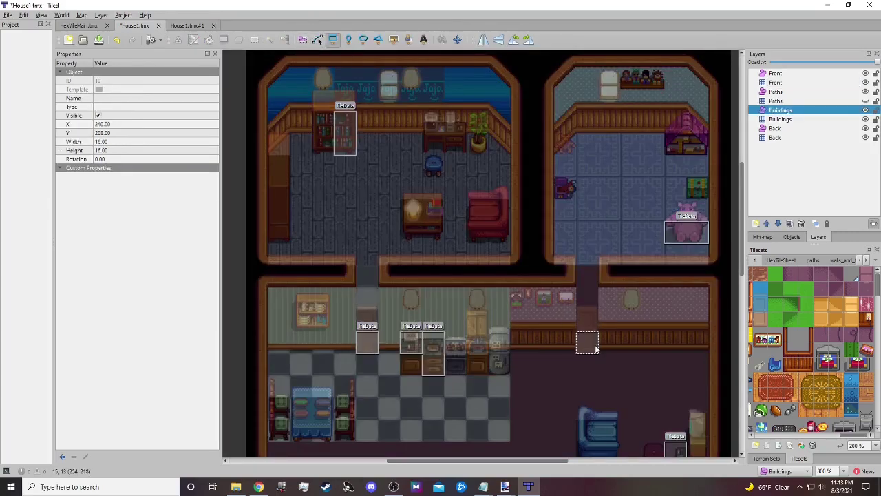
{"action": "left_click", "coordinate": [139, 99]}
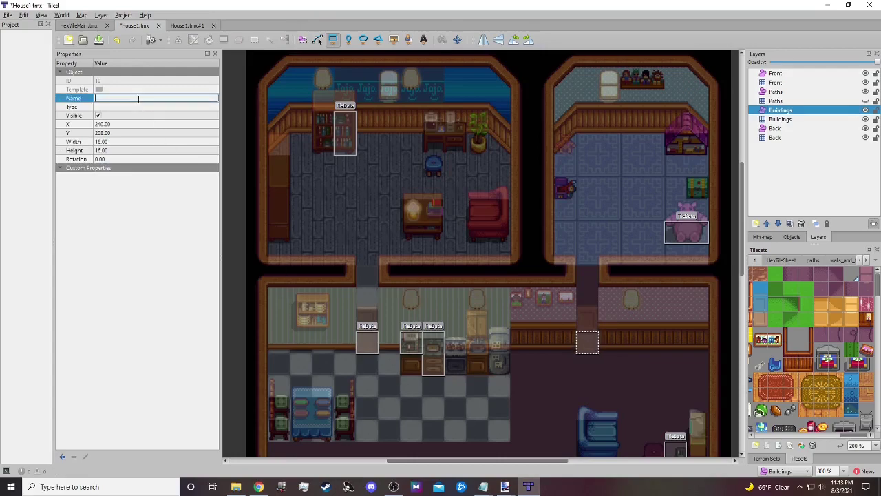
{"action": "type", "text": "TileData"}
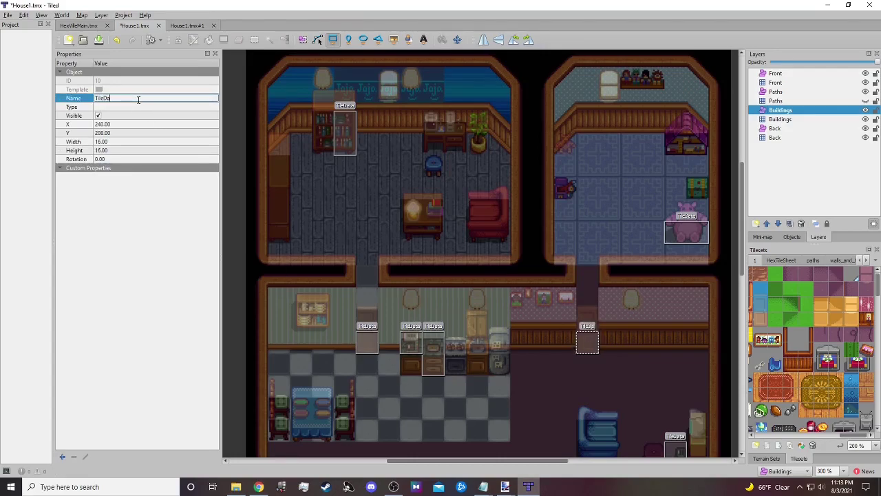
{"action": "left_click", "coordinate": [61, 456]}
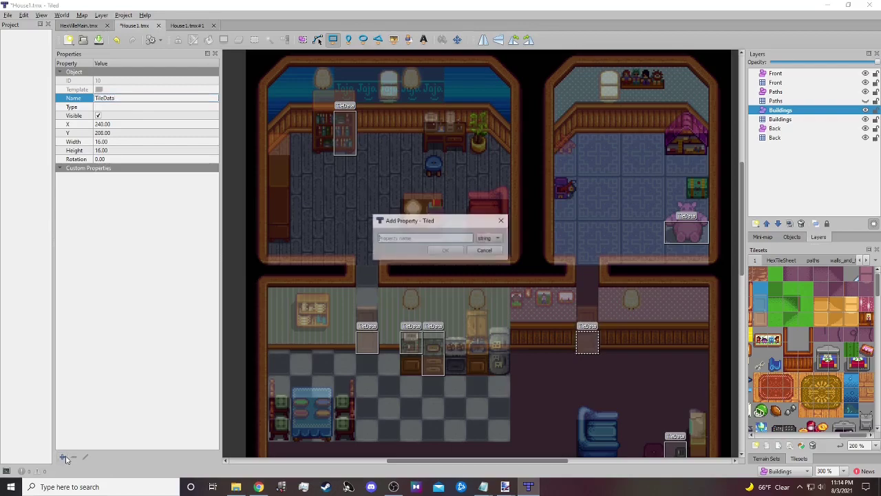
{"action": "type", "text": "Action"}
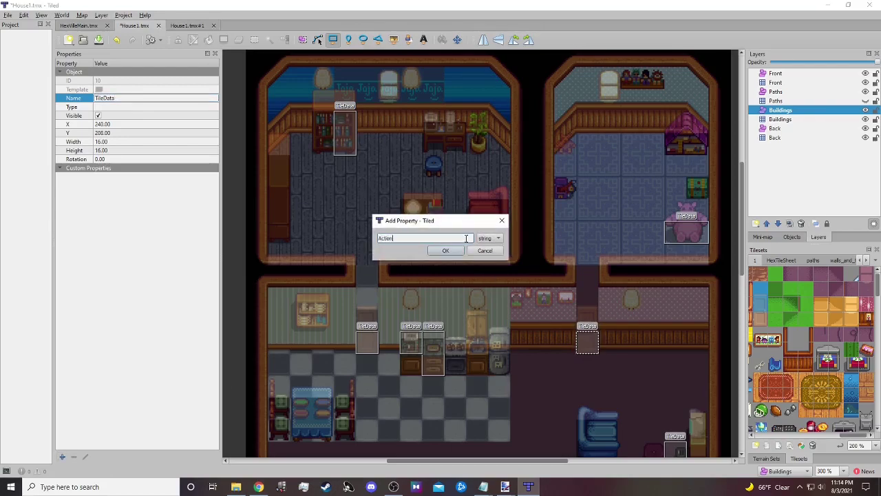
{"action": "left_click", "coordinate": [446, 250]}
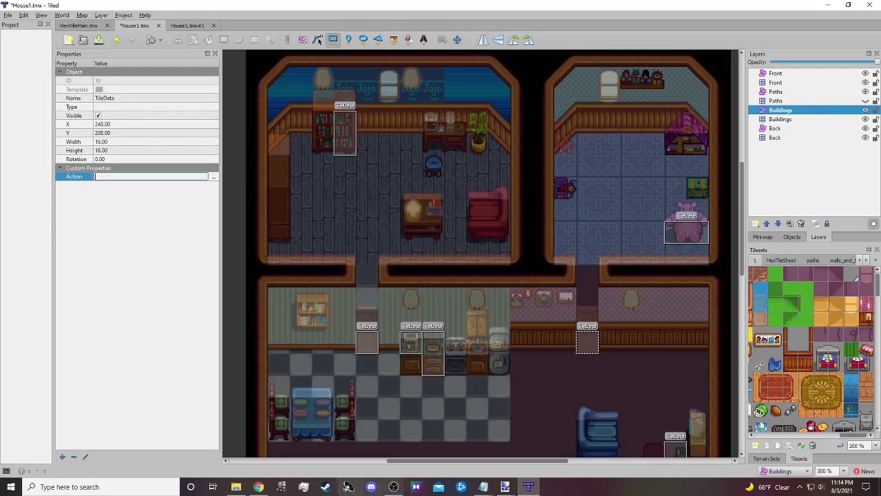
- Check the Action Door syntax on the Stardew Valley wiki in the browser and set the TileData object's Action value to Door Name in Tiled
{"action": "left_click", "coordinate": [258, 486]}
{"action": "scroll", "coordinate": [253, 405], "scroll_direction": "down", "scroll_amount": 20}
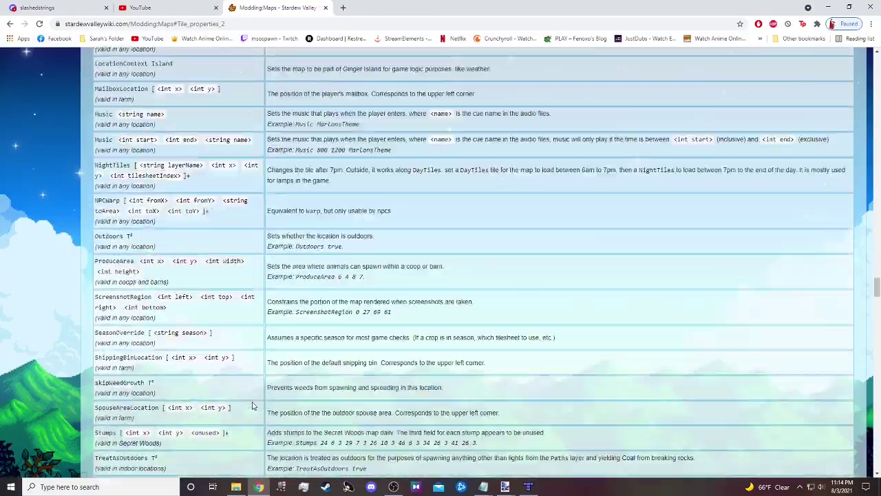
{"action": "scroll", "coordinate": [253, 405], "scroll_direction": "down", "scroll_amount": 20}
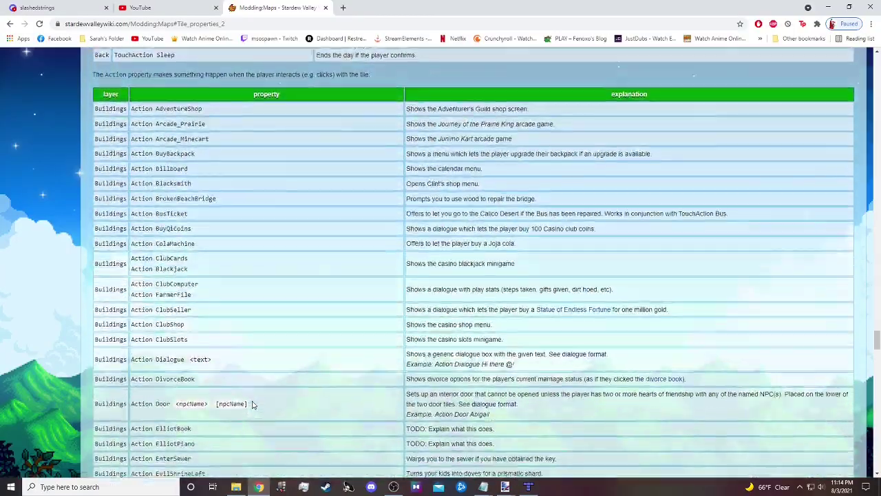
{"action": "scroll", "coordinate": [253, 405], "scroll_direction": "down", "scroll_amount": 1}
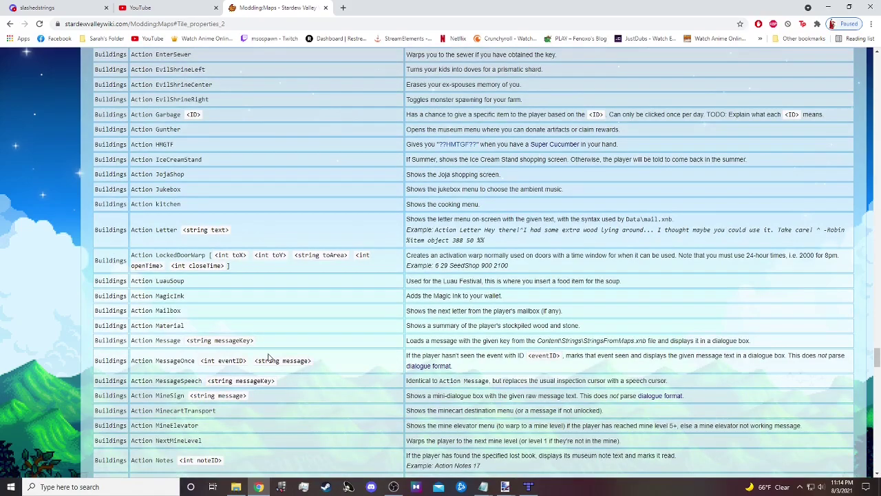
{"action": "scroll", "coordinate": [251, 314], "scroll_direction": "up", "scroll_amount": 2}
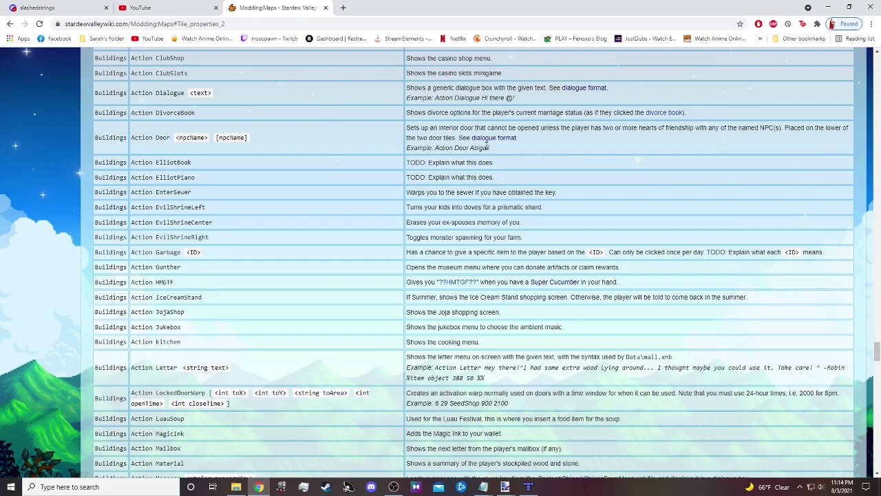
{"action": "left_click", "coordinate": [528, 487]}
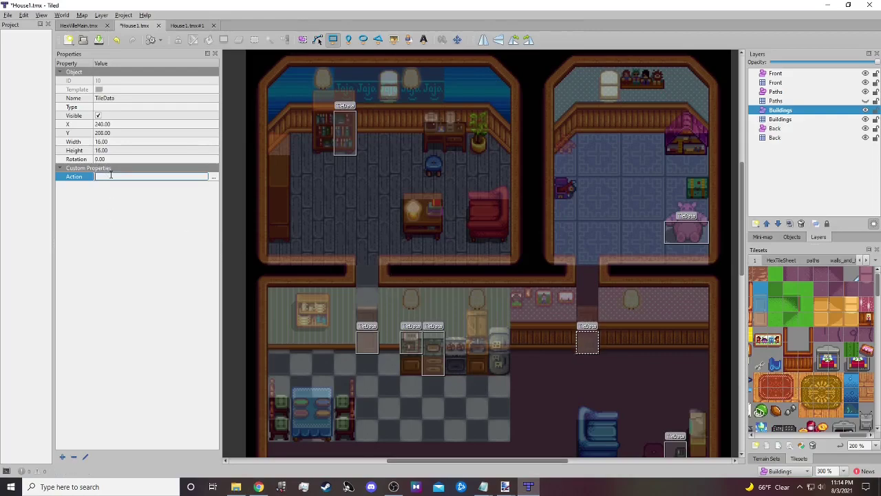
{"action": "left_click", "coordinate": [110, 176]}
{"action": "type", "text": "Door Name"}
{"action": "left_click", "coordinate": [833, 173]}
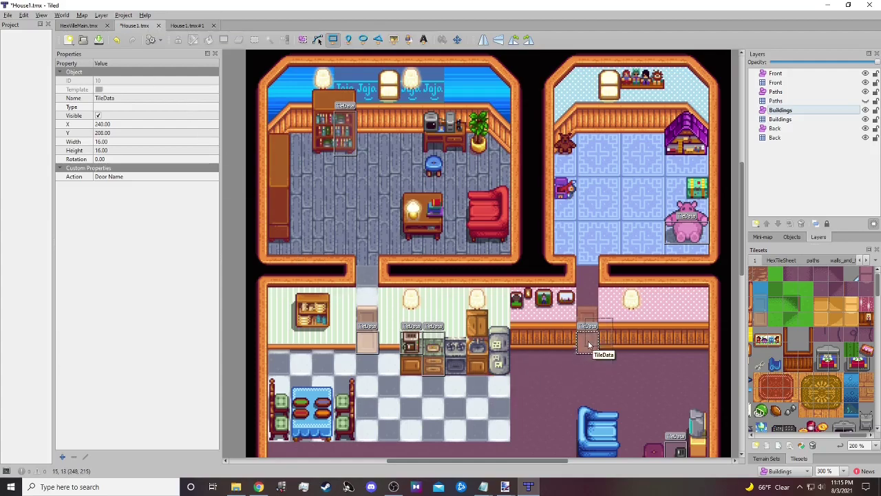
- Examine the blue-floored bedroom at 550 % zoom and look through tileset 1 for bed tiles
{"action": "left_click_drag", "start_coordinate": [520, 460], "coordinate": [535, 448]}
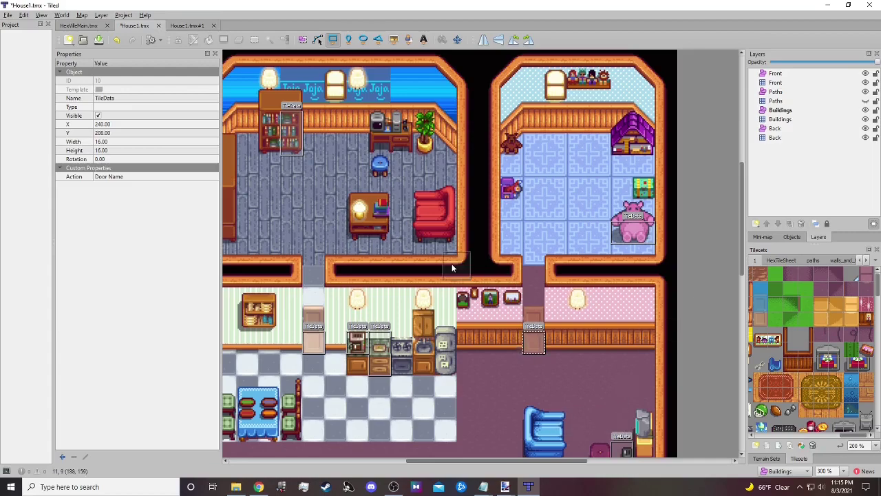
{"action": "left_click_drag", "start_coordinate": [440, 463], "coordinate": [450, 463]}
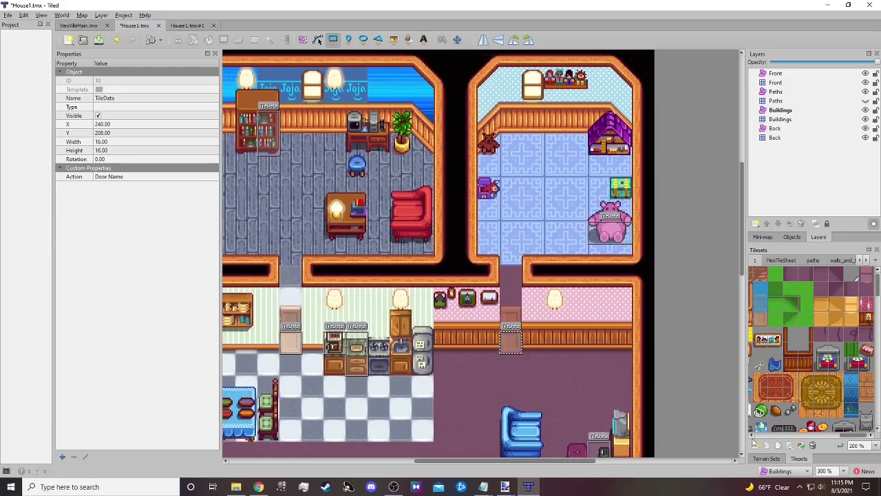
{"action": "left_click", "coordinate": [844, 471]}
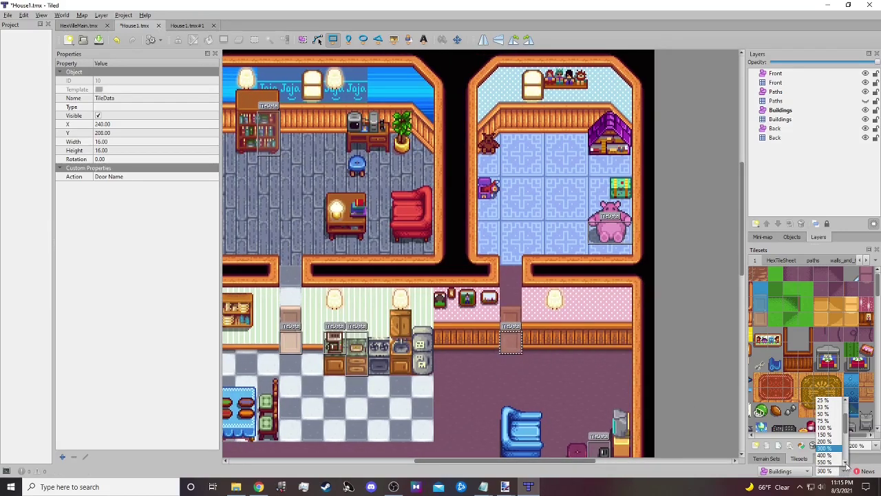
{"action": "left_click", "coordinate": [846, 465]}
{"action": "left_click", "coordinate": [846, 465]}
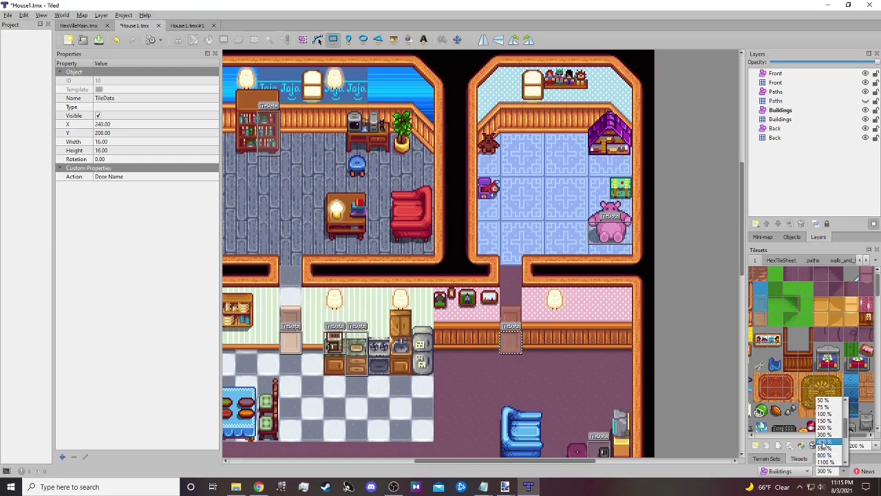
{"action": "left_click", "coordinate": [824, 442]}
{"action": "left_click_drag", "start_coordinate": [496, 463], "coordinate": [523, 463]}
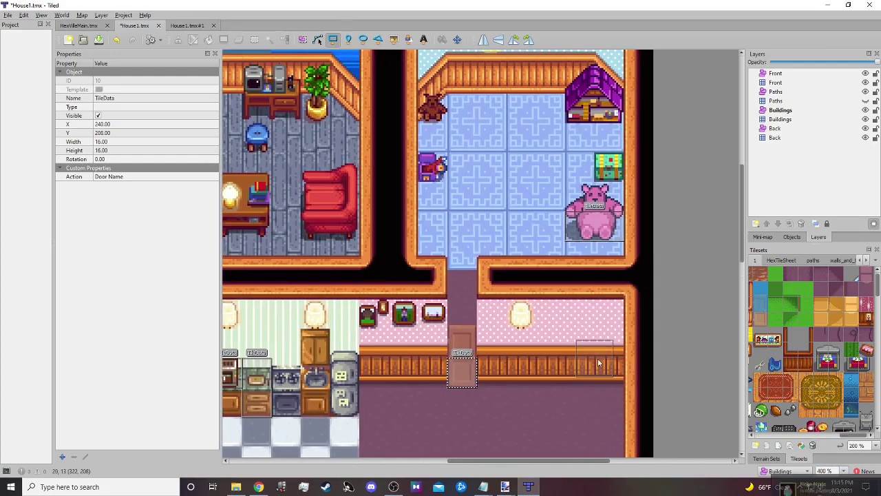
{"action": "scroll", "coordinate": [598, 358], "scroll_direction": "up", "scroll_amount": 3}
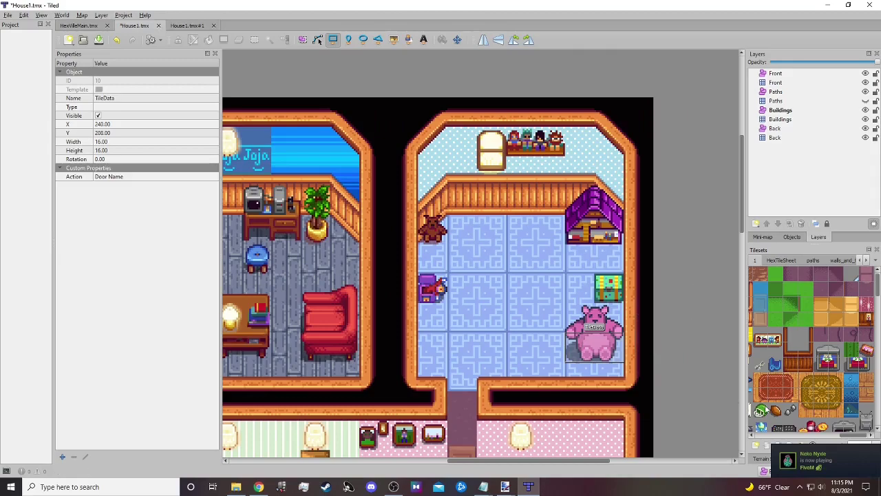
{"action": "scroll", "coordinate": [760, 439], "scroll_direction": "right", "scroll_amount": 5}
{"action": "scroll", "coordinate": [780, 402], "scroll_direction": "down", "scroll_amount": 2}
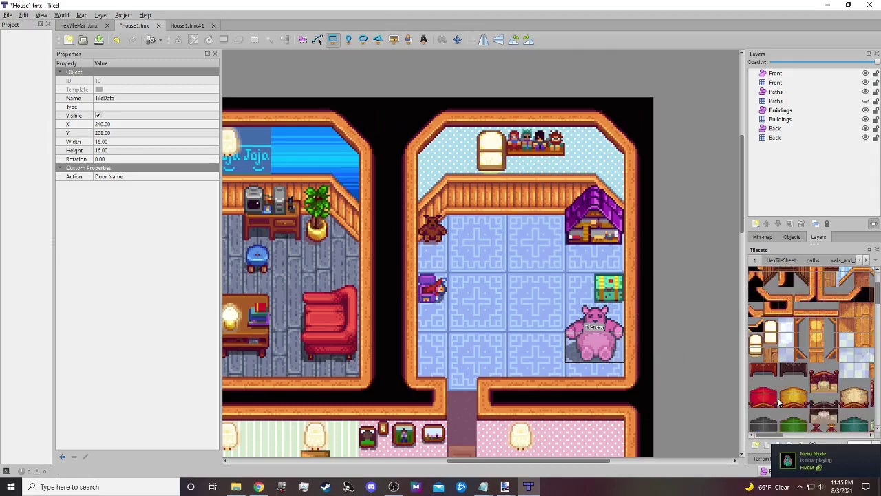
{"action": "scroll", "coordinate": [780, 402], "scroll_direction": "down", "scroll_amount": 2}
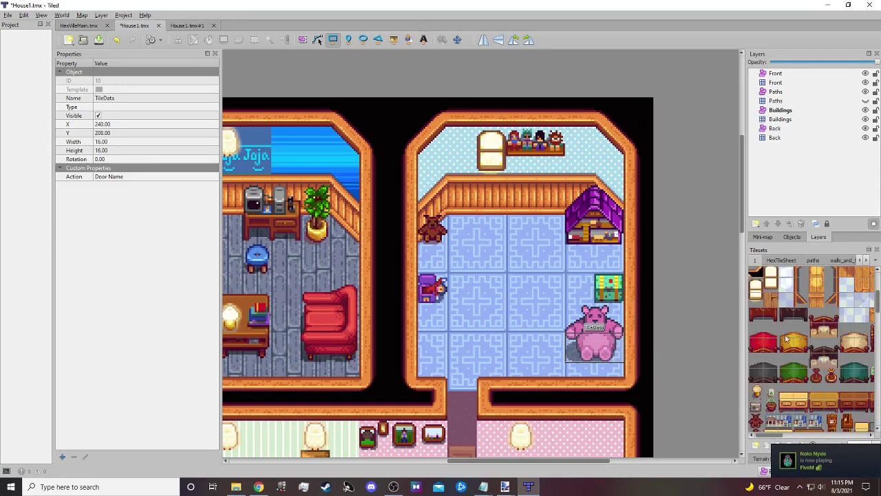
{"action": "scroll", "coordinate": [792, 438], "scroll_direction": "right", "scroll_amount": 3}
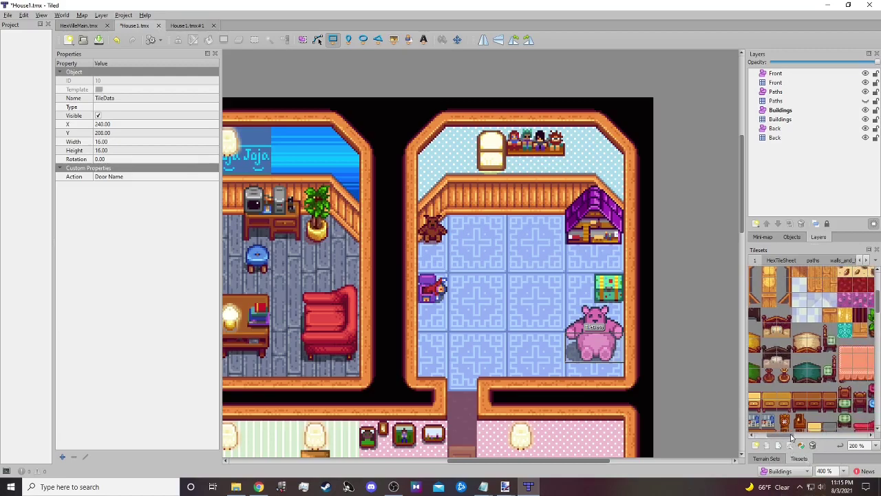
{"action": "scroll", "coordinate": [792, 438], "scroll_direction": "left", "scroll_amount": 1}
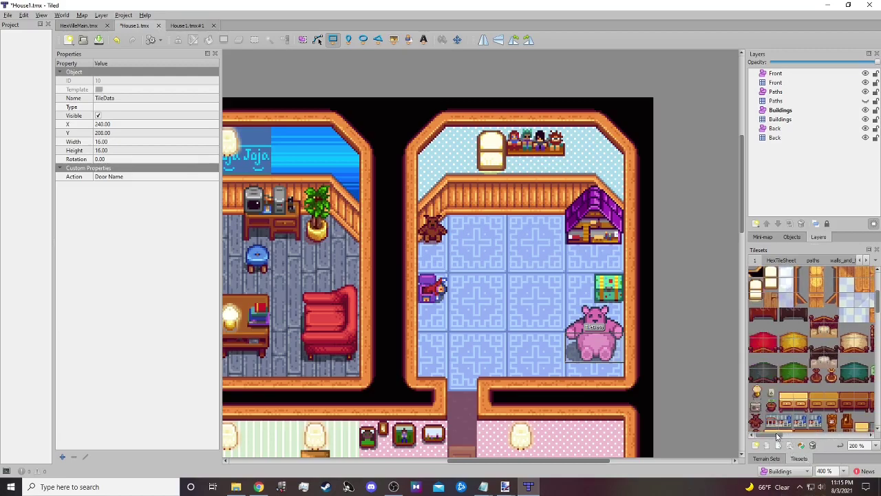
{"action": "left_click", "coordinate": [845, 471]}
{"action": "left_click", "coordinate": [834, 450]}
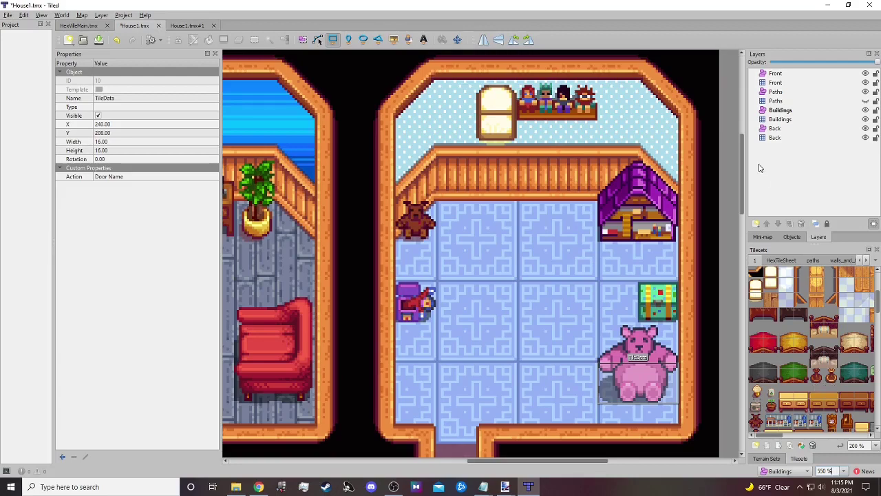
- Place the bed's two pillow tiles, IDs 356 and 357, on the Buildings tile layer at 17, 3 and 18, 3 against the bedroom's back wall
{"action": "left_click", "coordinate": [778, 119]}
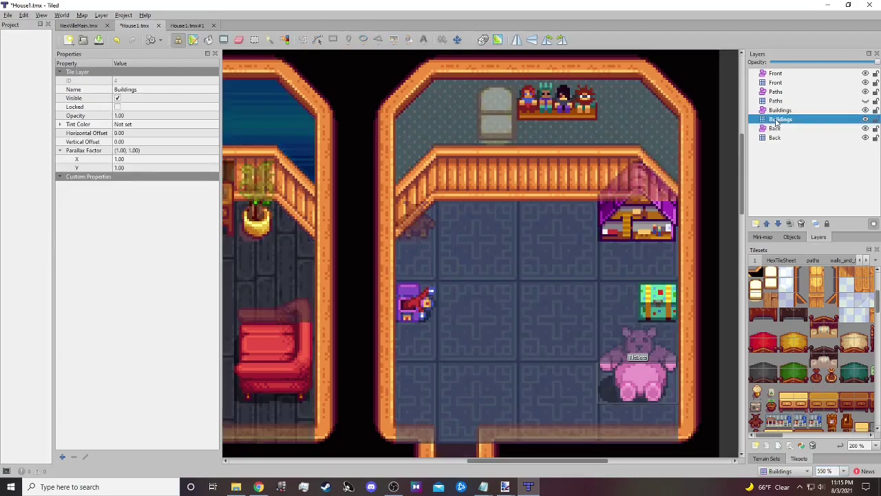
{"action": "left_click", "coordinate": [818, 334]}
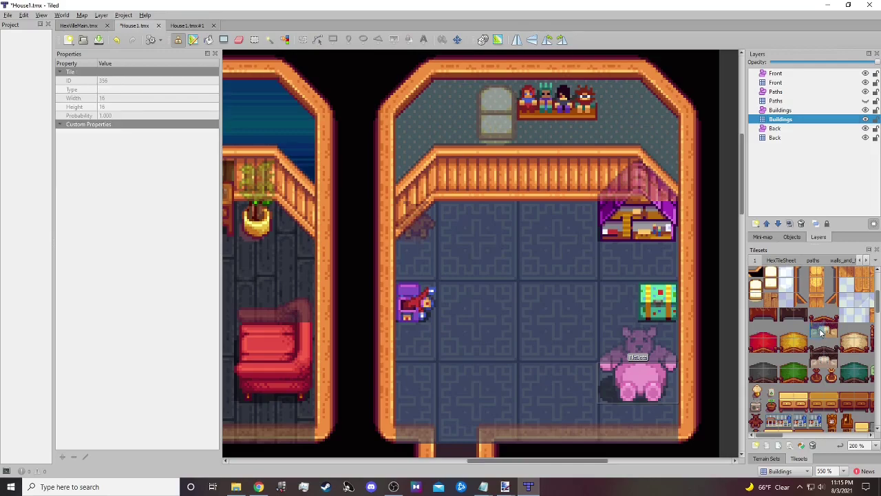
{"action": "left_click", "coordinate": [827, 334]}
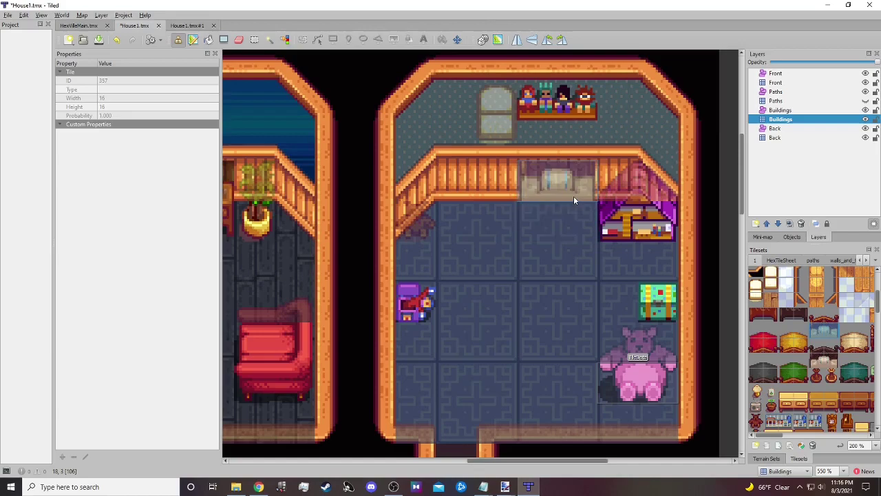
{"action": "left_click", "coordinate": [574, 196]}
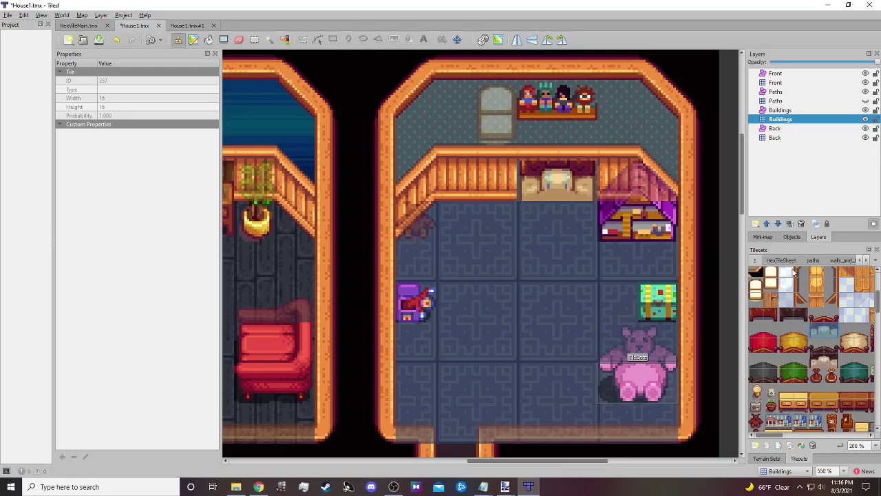
- Paint the wooden wall tile on the Back tile layer behind the two bed pillow tiles
{"action": "scroll", "coordinate": [821, 301], "scroll_direction": "up", "scroll_amount": 3}
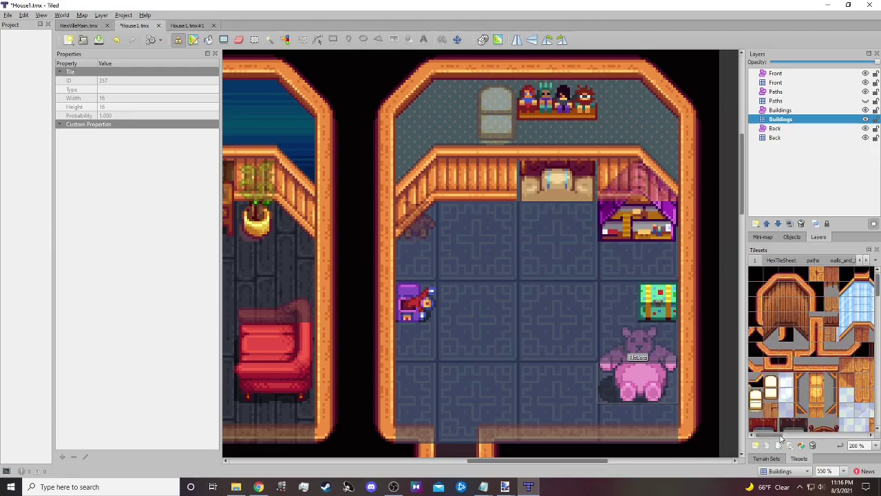
{"action": "left_click_drag", "start_coordinate": [782, 435], "coordinate": [813, 441]}
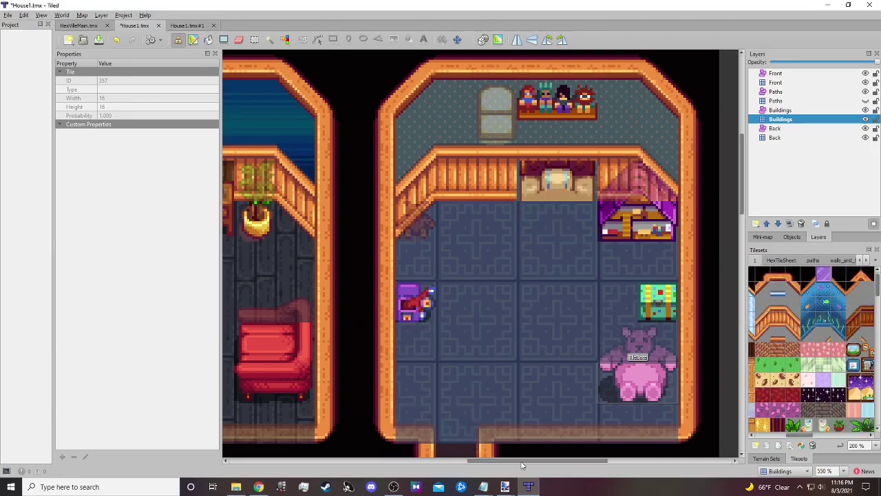
{"action": "mouse_move", "coordinate": [525, 466]}
{"action": "left_mouse_down"}
{"action": "mouse_move", "coordinate": [477, 466]}
{"action": "mouse_move", "coordinate": [514, 466]}
{"action": "left_mouse_up"}
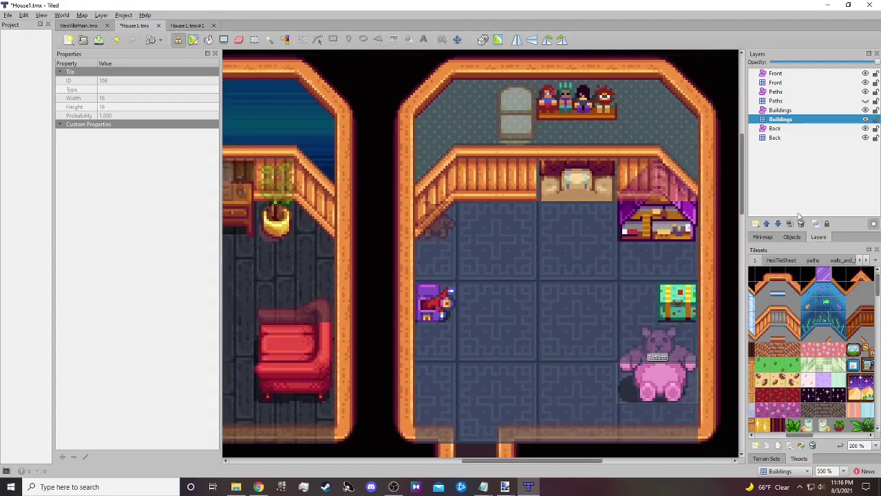
{"action": "left_click", "coordinate": [781, 139]}
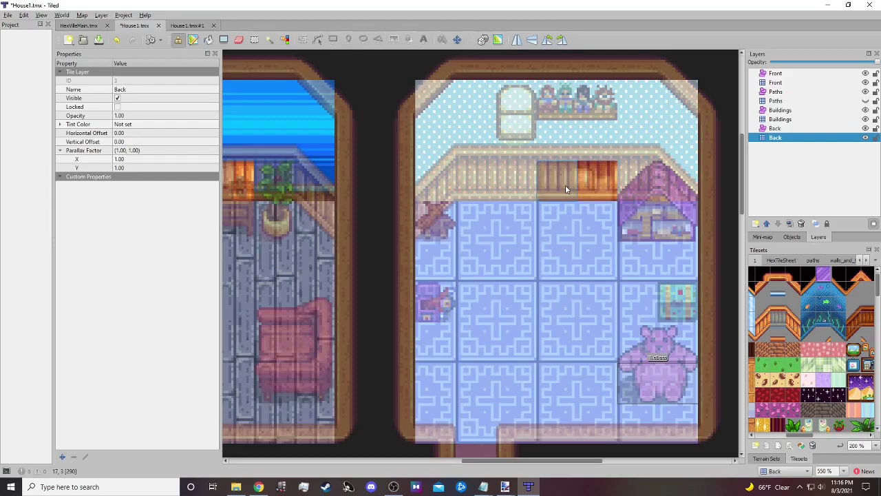
{"action": "left_click", "coordinate": [803, 191]}
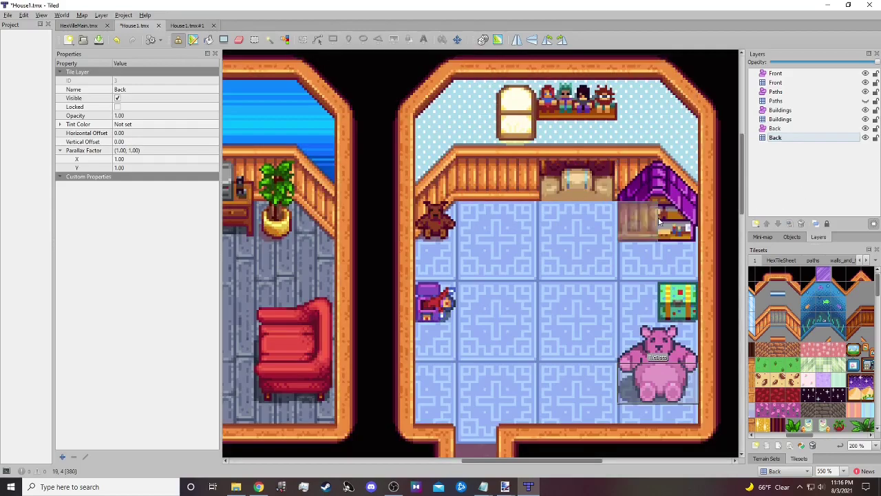
- Place the bed's wooden headboard tiles, starting with ID 324, on the Front tile layer above the pillows at 17, 2 and 18, 2
{"action": "left_click_drag", "start_coordinate": [795, 435], "coordinate": [749, 434]}
{"action": "scroll", "coordinate": [798, 401], "scroll_direction": "down", "scroll_amount": 3}
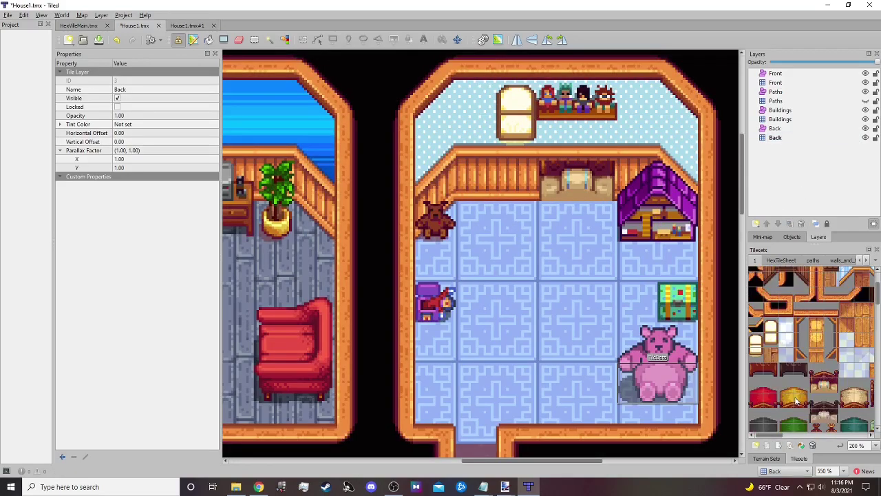
{"action": "left_click", "coordinate": [824, 376]}
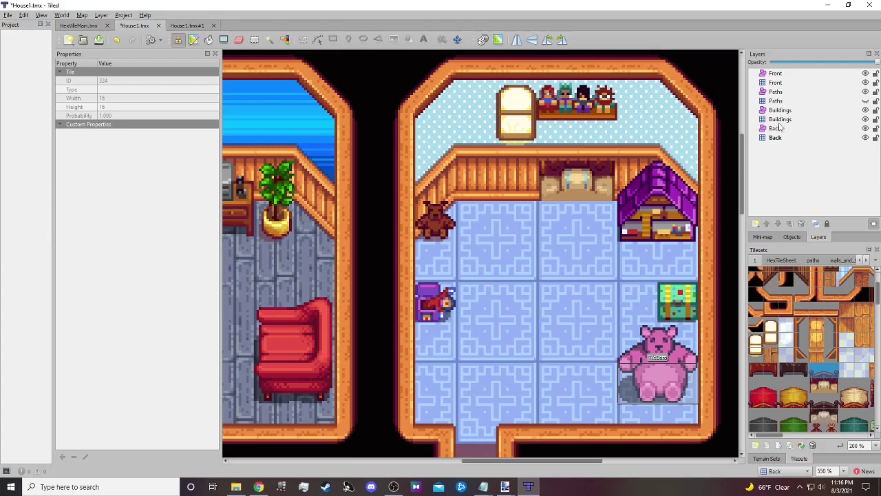
{"action": "left_click", "coordinate": [777, 82]}
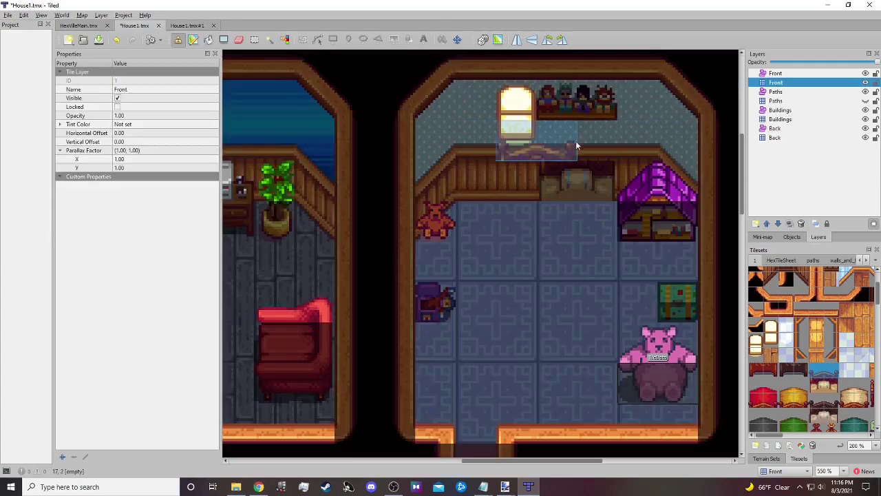
- Place the two-by-two cream blanket tiles, starting with ID 391, on the Front tile layer directly below the headboard
{"action": "scroll", "coordinate": [761, 384], "scroll_direction": "down", "scroll_amount": 2}
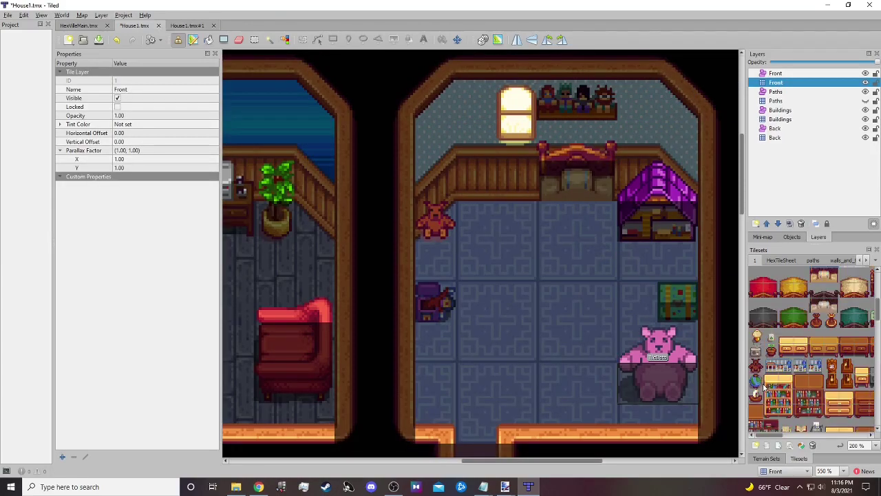
{"action": "left_click", "coordinate": [853, 341]}
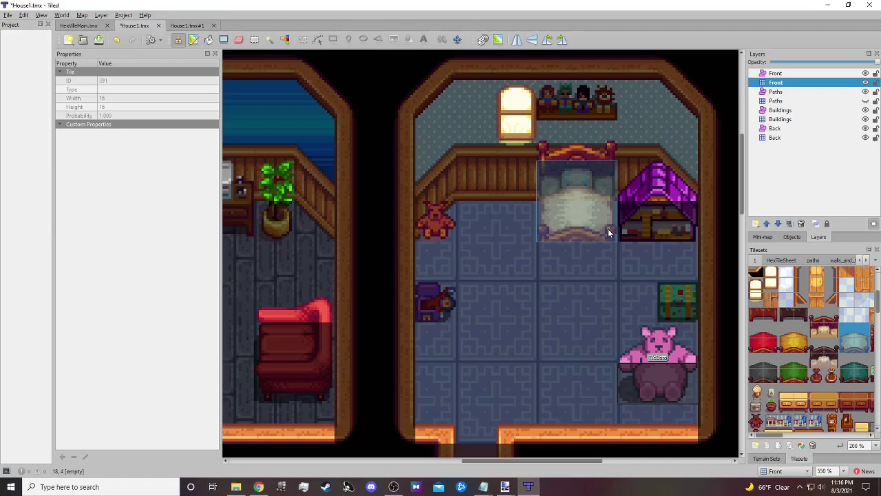
{"action": "left_click", "coordinate": [608, 230]}
{"action": "left_click", "coordinate": [830, 166]}
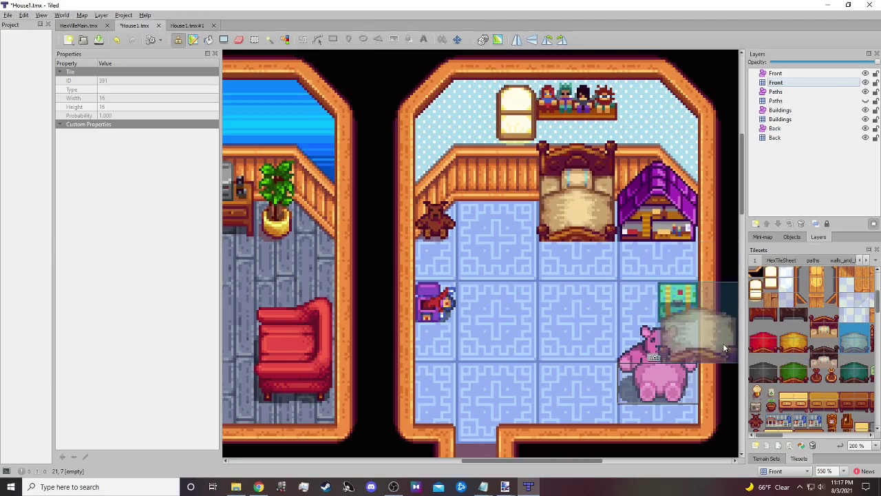
- Place the wooden footboard tiles, starting with ID 320, on the Buildings tile layer below the blanket at 17, 5 and 18, 5
{"action": "left_click", "coordinate": [759, 323]}
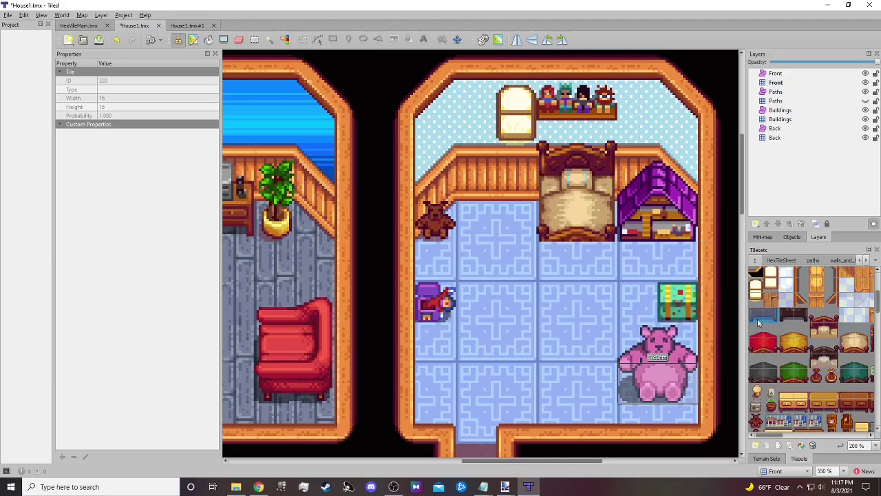
{"action": "left_click", "coordinate": [780, 119]}
{"action": "left_click", "coordinate": [597, 247]}
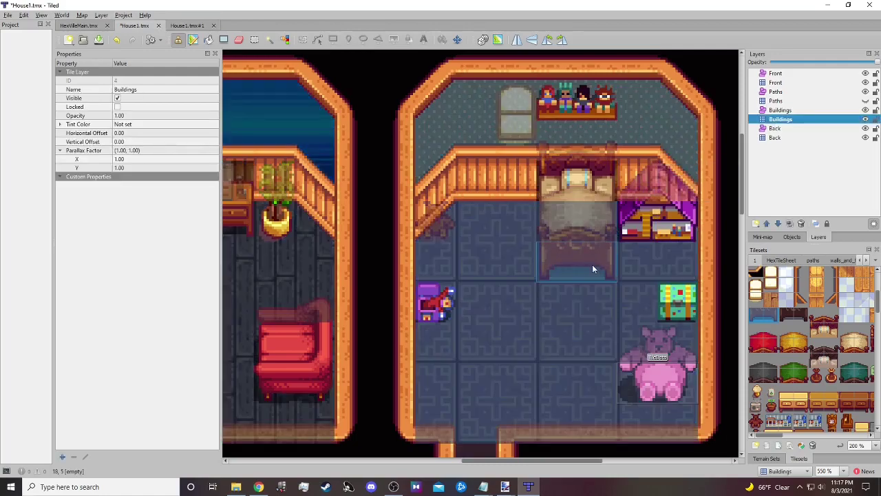
{"action": "left_click", "coordinate": [821, 196]}
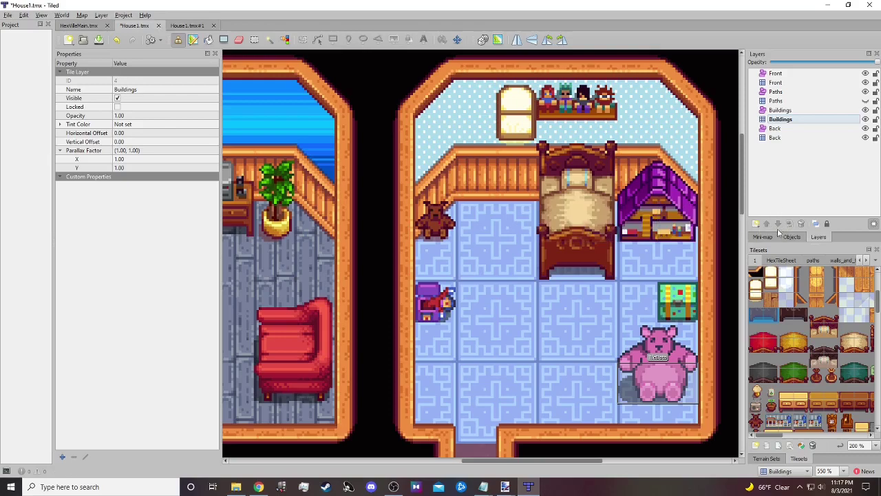
- Pick the vase tile with ID 452 and look over the two doorways, the kitchen and the living room
{"action": "left_click", "coordinate": [814, 378]}
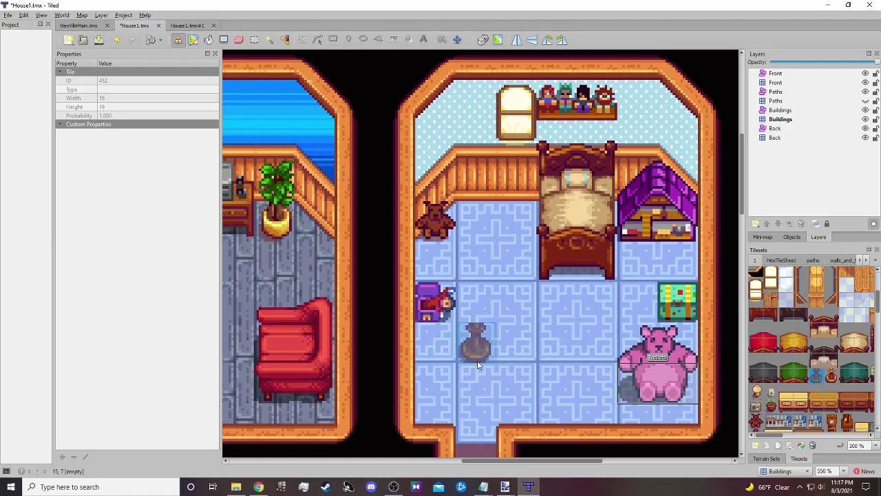
{"action": "scroll", "coordinate": [477, 361], "scroll_direction": "down", "scroll_amount": 8}
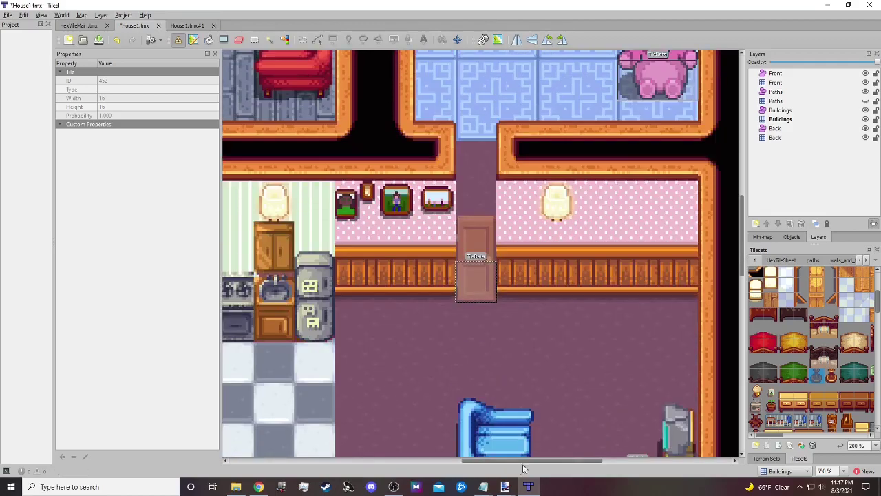
{"action": "left_click_drag", "start_coordinate": [527, 460], "coordinate": [435, 457]}
{"action": "scroll", "coordinate": [419, 344], "scroll_direction": "down", "scroll_amount": 2}
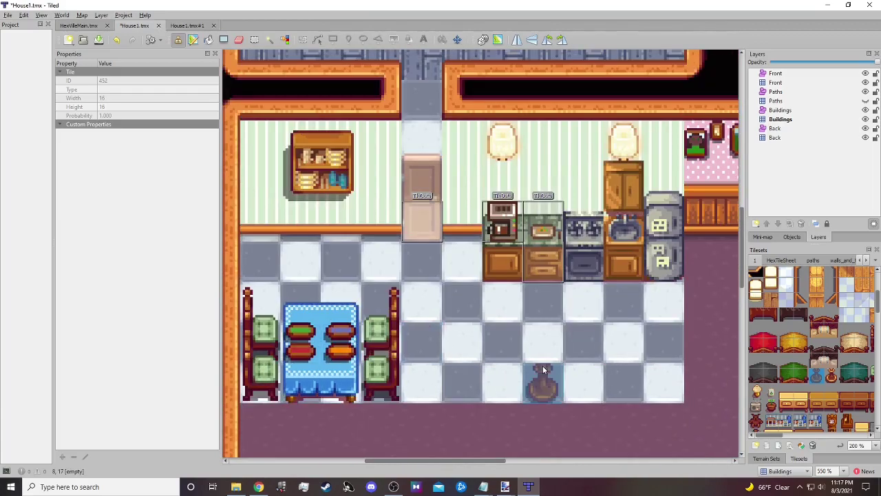
{"action": "left_click", "coordinate": [542, 366]}
{"action": "left_click_drag", "start_coordinate": [486, 461], "coordinate": [607, 462]}
{"action": "scroll", "coordinate": [592, 394], "scroll_direction": "down", "scroll_amount": 2}
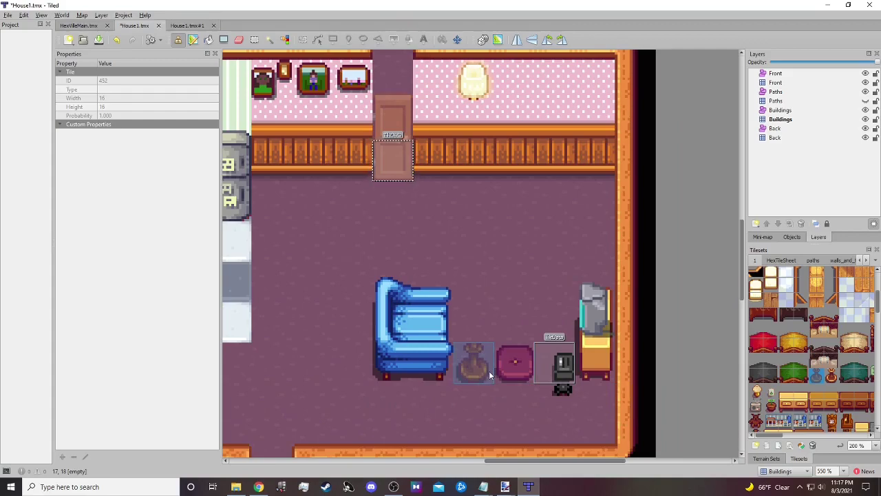
{"action": "scroll", "coordinate": [489, 371], "scroll_direction": "up", "scroll_amount": 8}
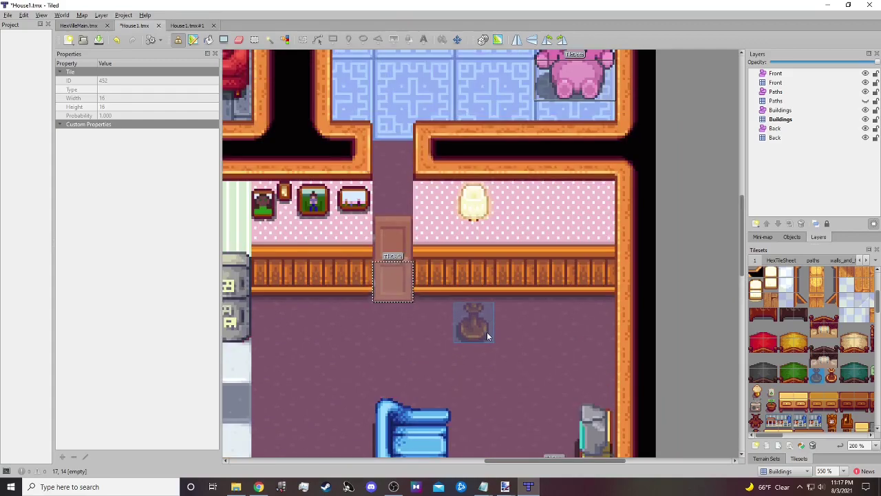
- Make the Paths tile layer visible, look along its markers through both doorways and show the paths tileset
{"action": "left_click", "coordinate": [780, 102]}
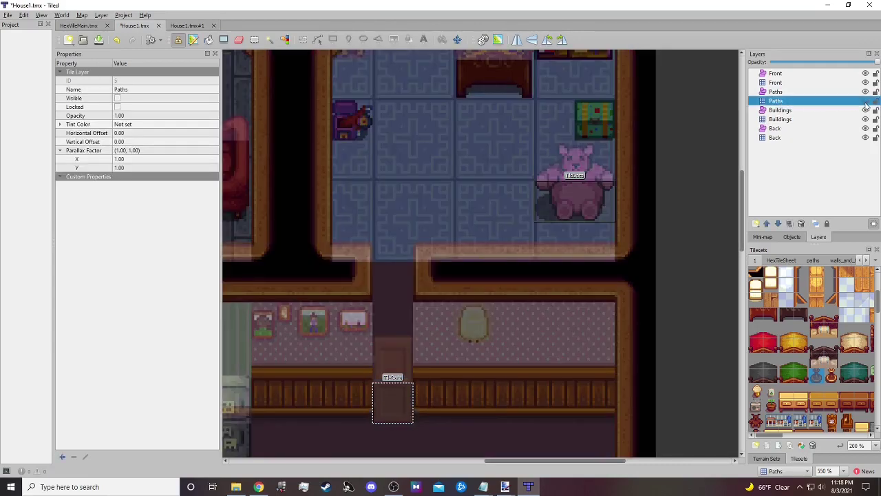
{"action": "left_click", "coordinate": [866, 101]}
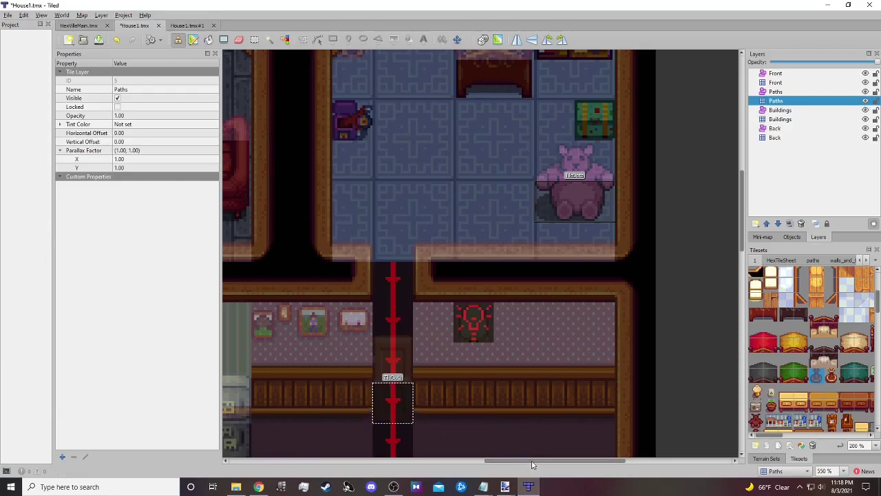
{"action": "left_click_drag", "start_coordinate": [532, 461], "coordinate": [449, 464]}
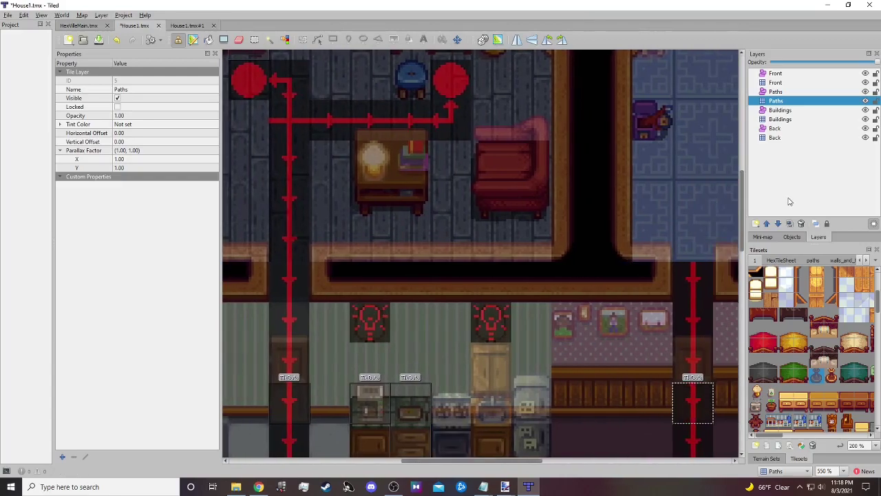
{"action": "left_click", "coordinate": [790, 201]}
{"action": "scroll", "coordinate": [482, 253], "scroll_direction": "down", "scroll_amount": 2}
{"action": "scroll", "coordinate": [482, 253], "scroll_direction": "up", "scroll_amount": 2}
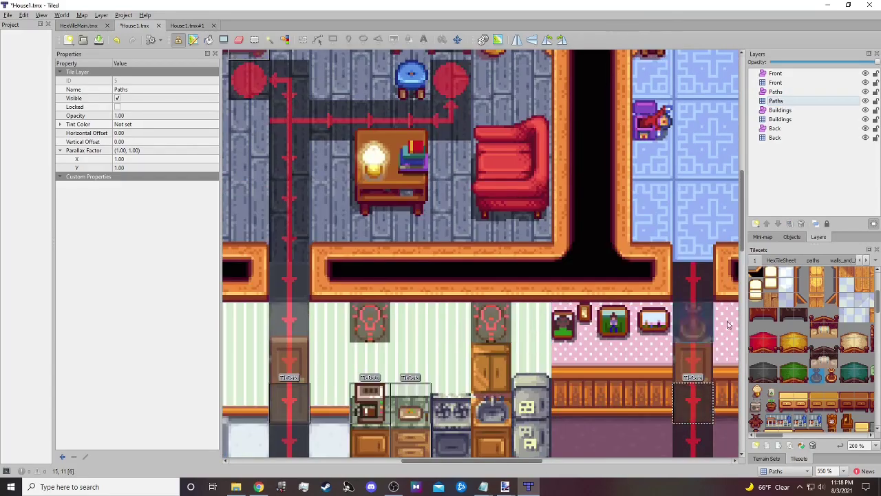
{"action": "left_click", "coordinate": [813, 261]}
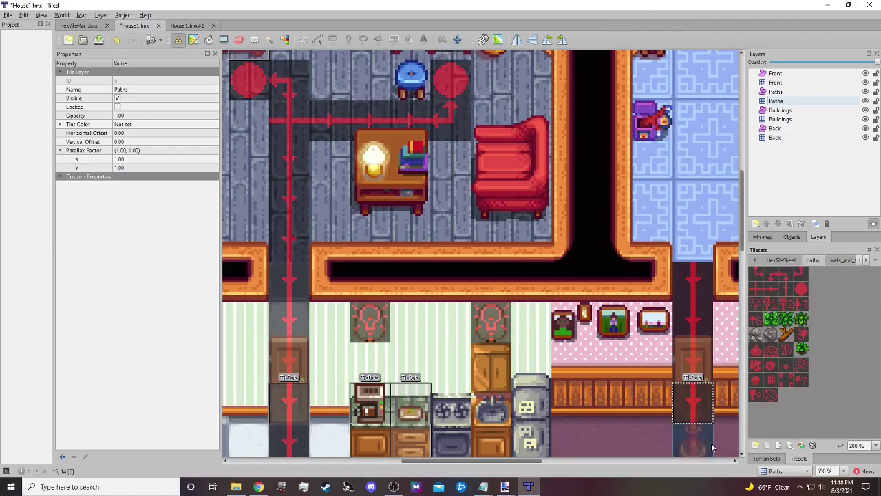
{"action": "left_click", "coordinate": [755, 446]}
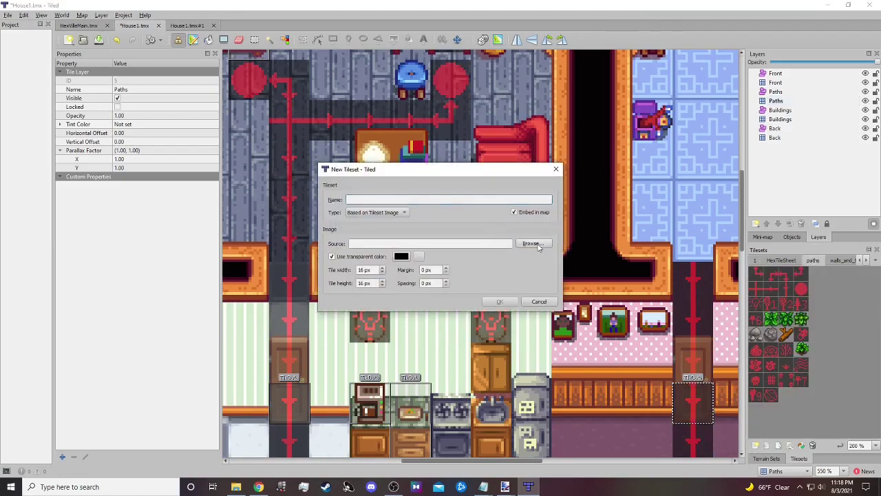
{"action": "left_click", "coordinate": [525, 245]}
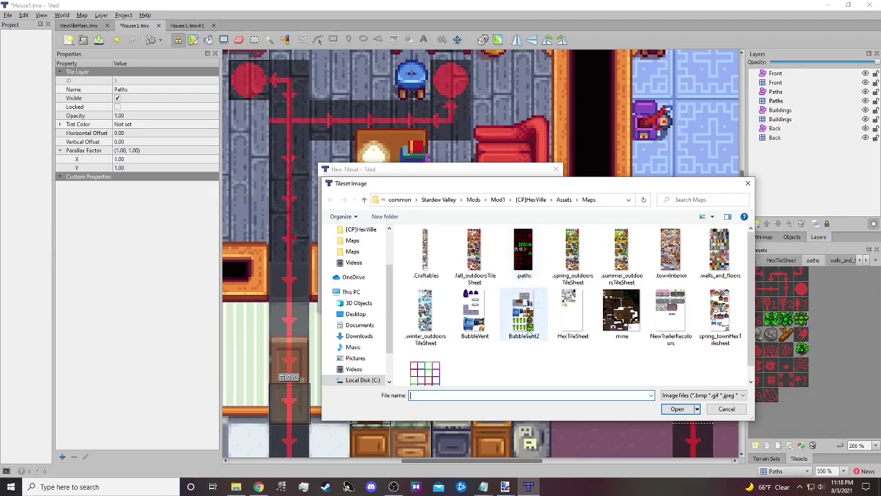
{"action": "left_click", "coordinate": [727, 409]}
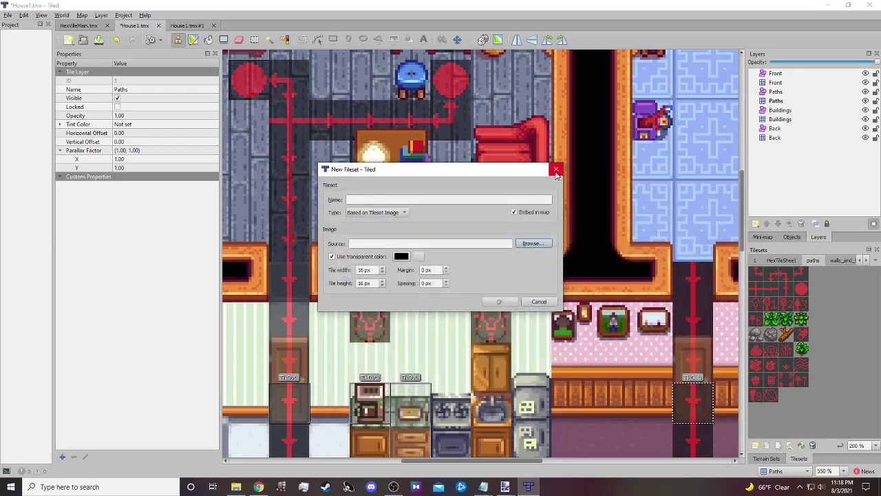
{"action": "left_click", "coordinate": [555, 168]}
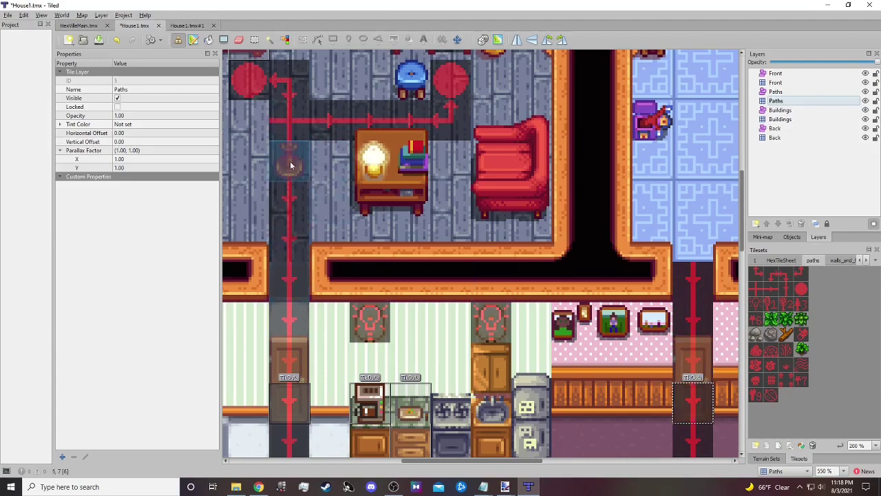
- Examine the red path markers running through the grey-floored room and down to the kitchen door
{"action": "scroll", "coordinate": [285, 221], "scroll_direction": "up", "scroll_amount": 2}
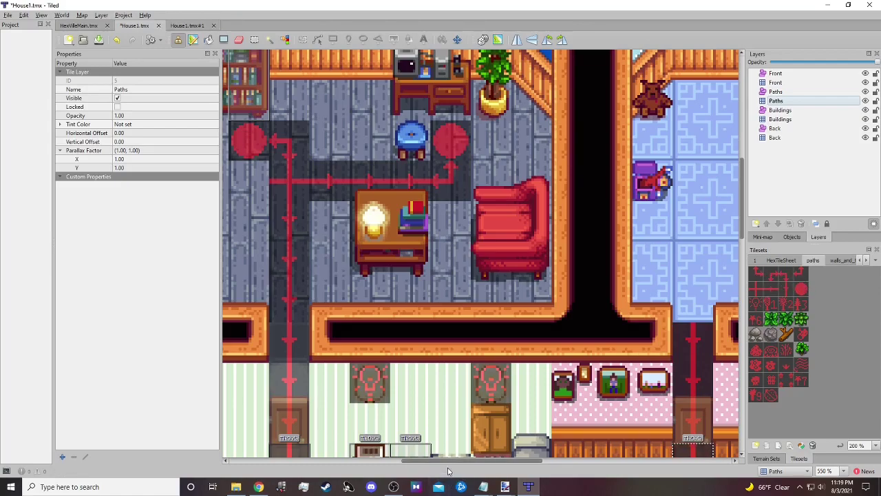
{"action": "left_click_drag", "start_coordinate": [451, 461], "coordinate": [420, 449]}
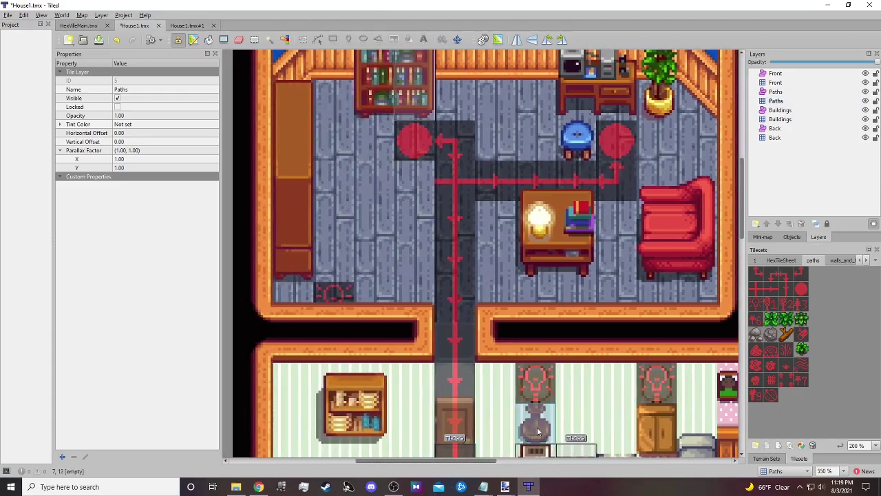
{"action": "left_click", "coordinate": [419, 142]}
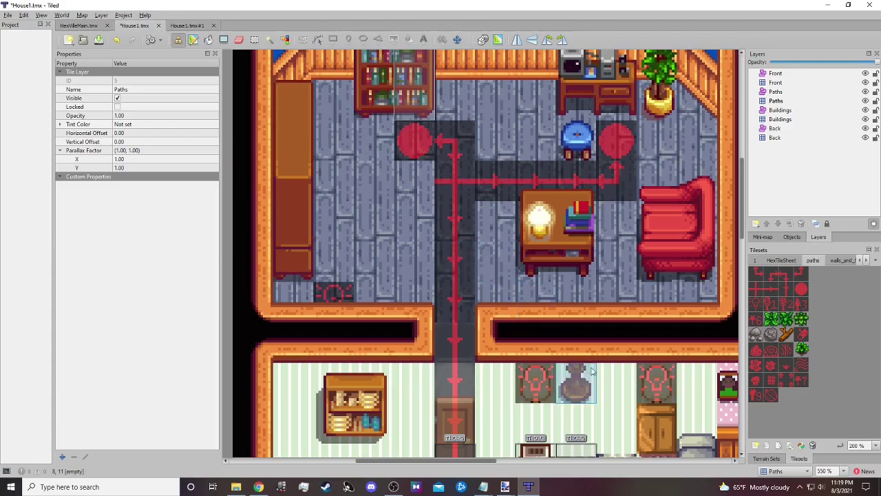
{"action": "scroll", "coordinate": [607, 338], "scroll_direction": "down", "scroll_amount": 1}
{"action": "scroll", "coordinate": [607, 338], "scroll_direction": "up", "scroll_amount": 1}
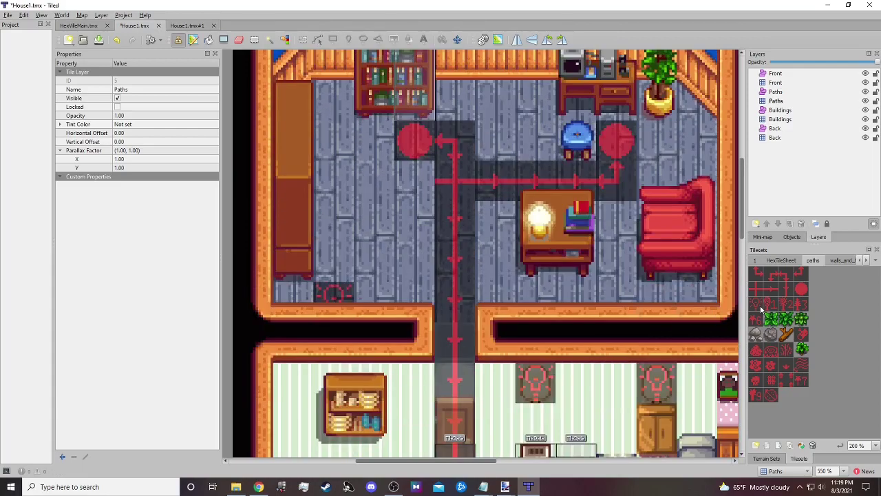
- Pick the light tile, ID 8, from the paths tileset and compare the map's Light property with the table lamp at 7, 7
{"action": "left_click", "coordinate": [758, 306]}
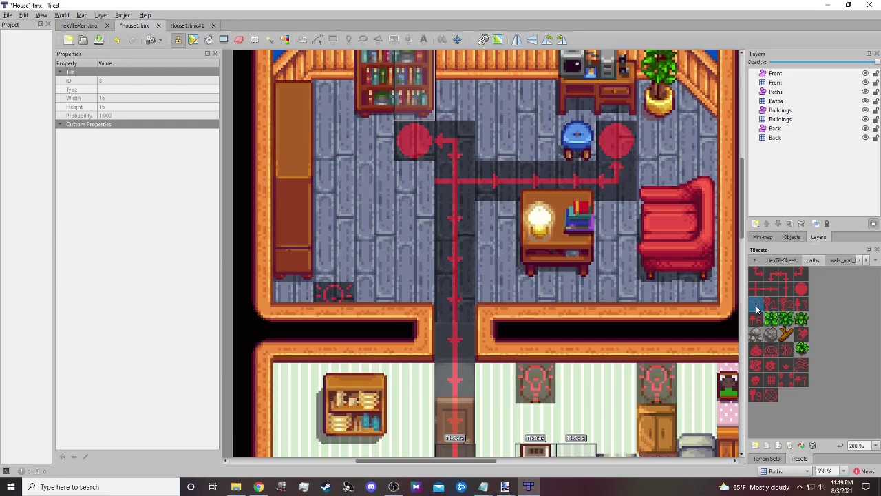
{"action": "left_click", "coordinate": [81, 15]}
{"action": "left_click", "coordinate": [110, 123]}
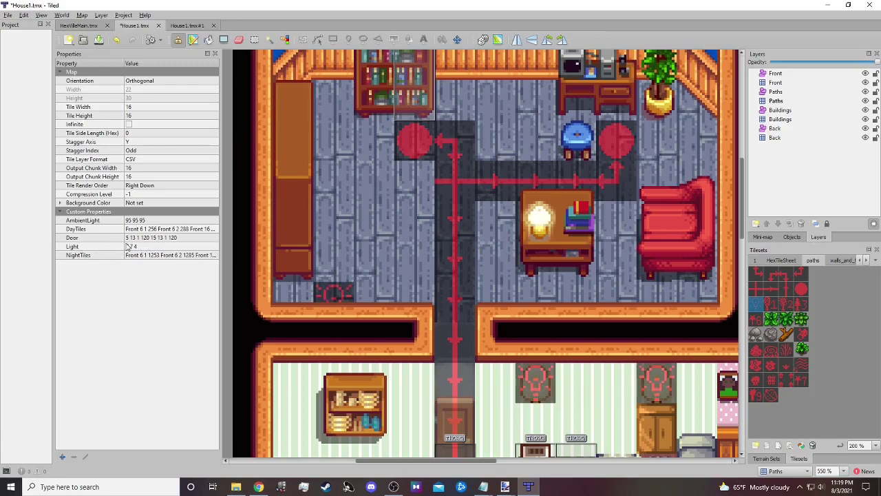
{"action": "left_click", "coordinate": [759, 306]}
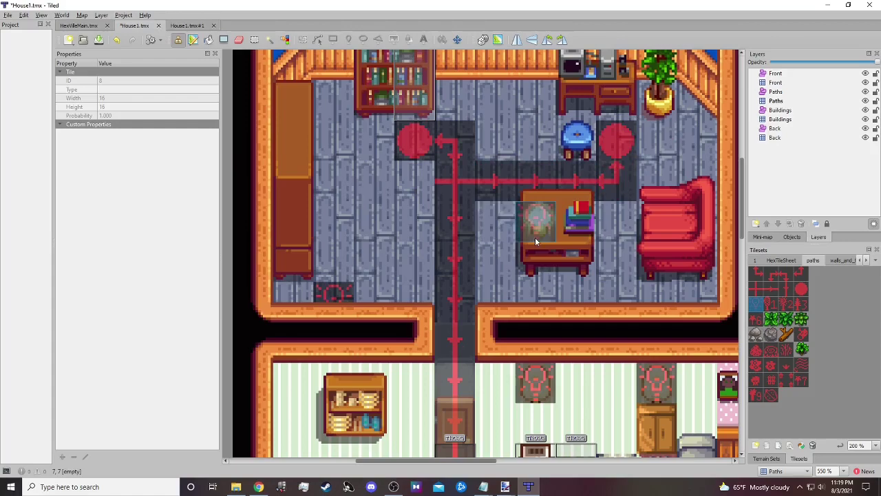
{"action": "left_click", "coordinate": [537, 234]}
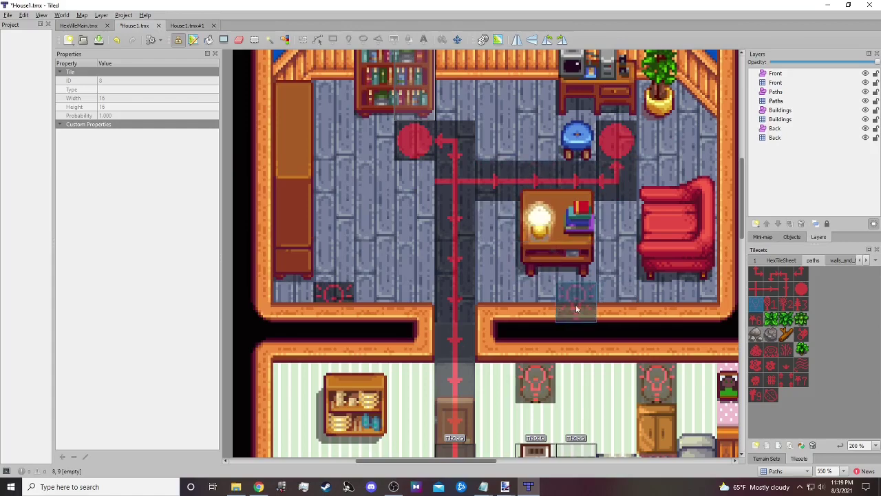
- Show the map's custom properties again and review them alongside the kitchen wall lights and the two doors
{"action": "scroll", "coordinate": [551, 315], "scroll_direction": "down", "scroll_amount": 1}
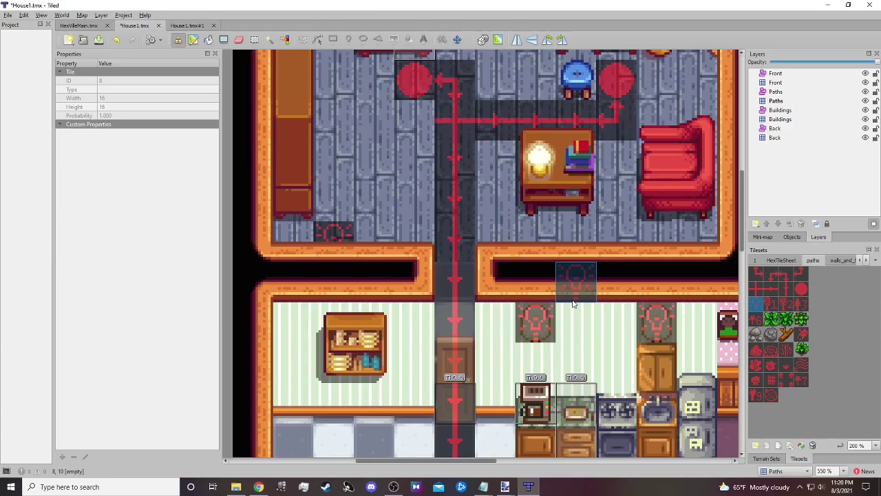
{"action": "left_click", "coordinate": [82, 15]}
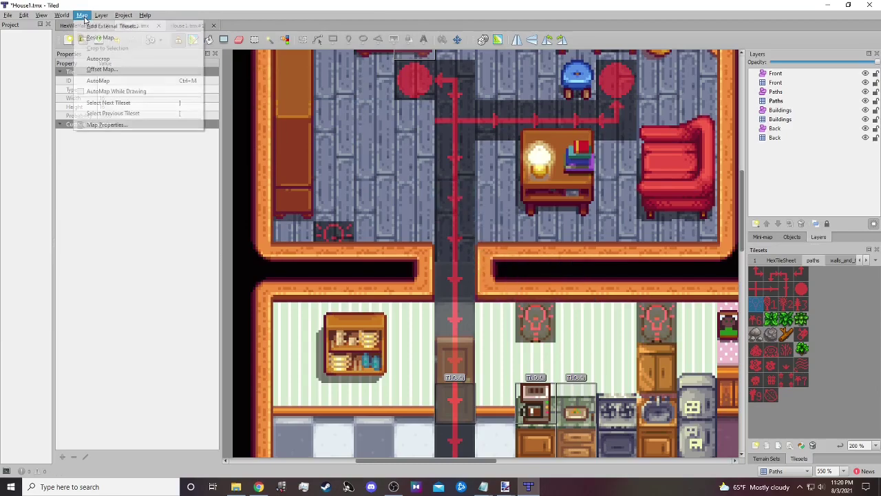
{"action": "left_click", "coordinate": [89, 124]}
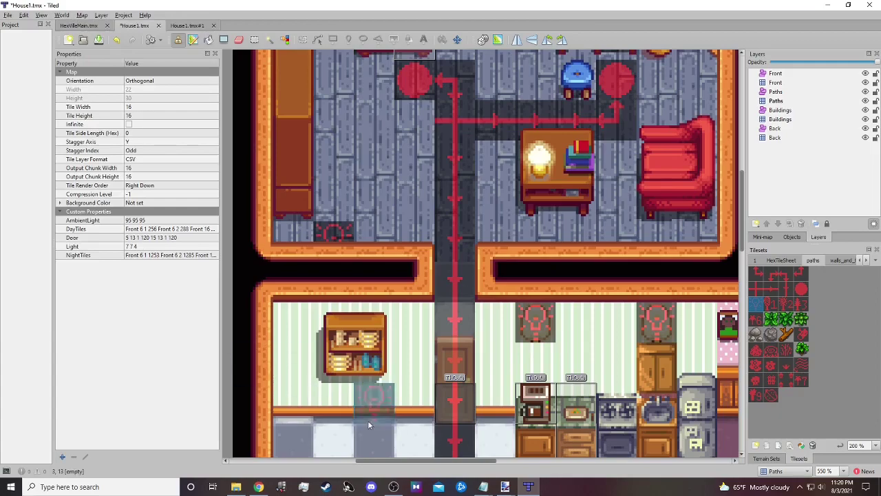
{"action": "left_click_drag", "start_coordinate": [419, 461], "coordinate": [470, 473]}
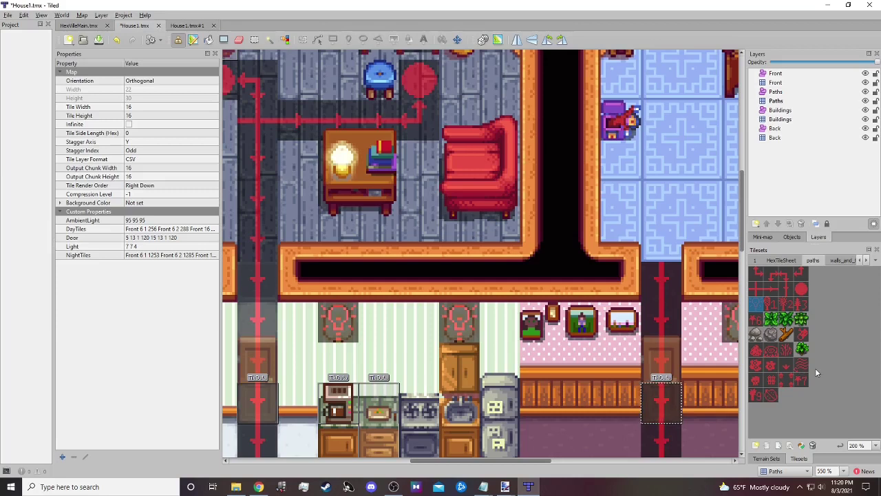
- Read the Paths layer table on the wiki, checking the restrictions for tile index 8, and return to Tiled
{"action": "left_click", "coordinate": [258, 486]}
{"action": "left_click_drag", "start_coordinate": [876, 352], "coordinate": [876, 382]}
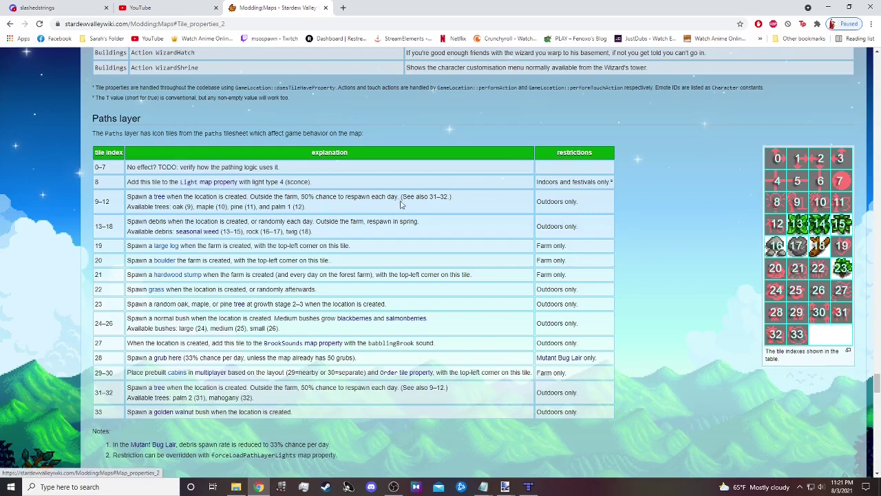
{"action": "left_click_drag", "start_coordinate": [539, 183], "coordinate": [610, 179]}
{"action": "left_click", "coordinate": [590, 185]}
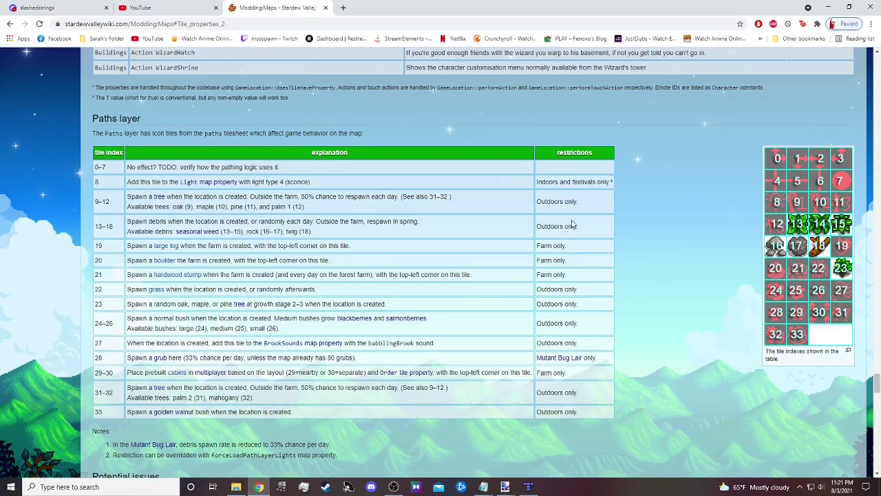
{"action": "mouse_move", "coordinate": [529, 487]}
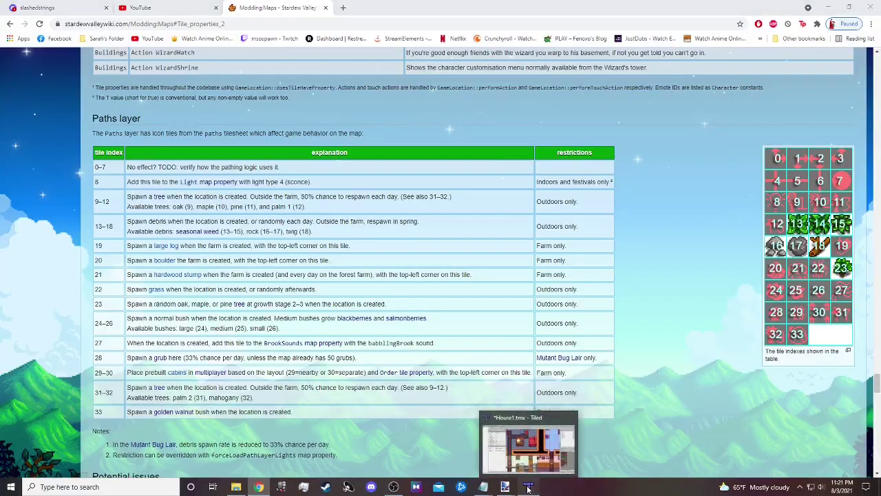
{"action": "left_click", "coordinate": [522, 446]}
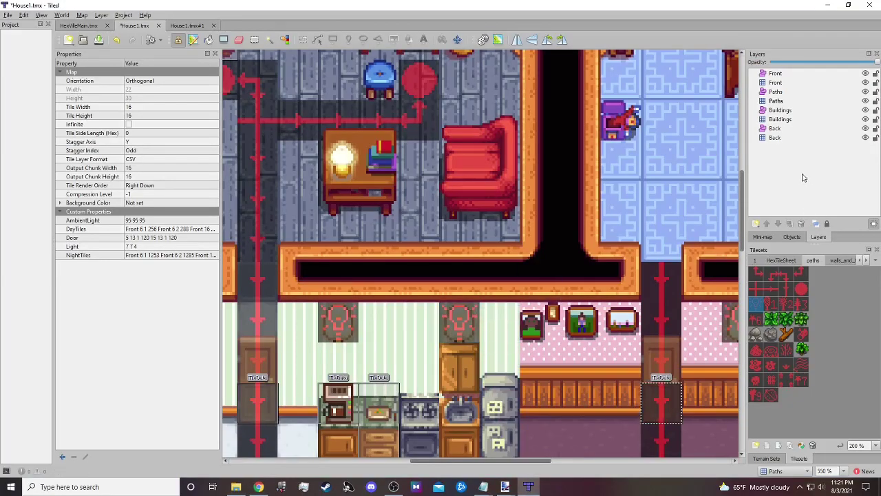
- Examine the path and light markers through the kitchen, the grey-floored room and the living room up to the bedroom doorway
{"action": "scroll", "coordinate": [466, 413], "scroll_direction": "down", "scroll_amount": 2}
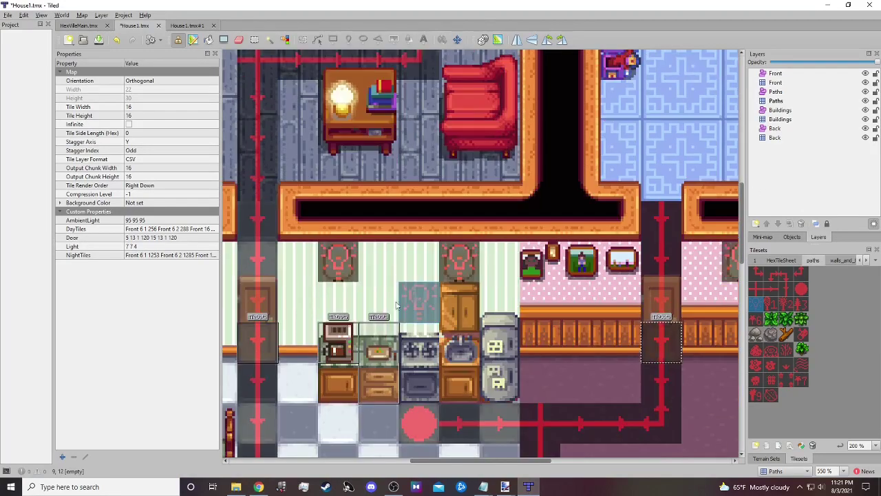
{"action": "scroll", "coordinate": [400, 180], "scroll_direction": "left", "scroll_amount": 5, "text": "shift"}
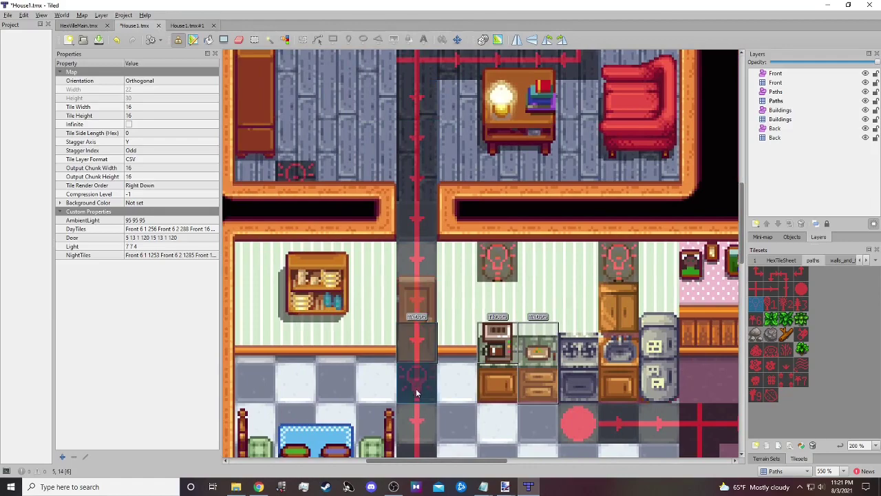
{"action": "scroll", "coordinate": [411, 402], "scroll_direction": "down", "scroll_amount": 2}
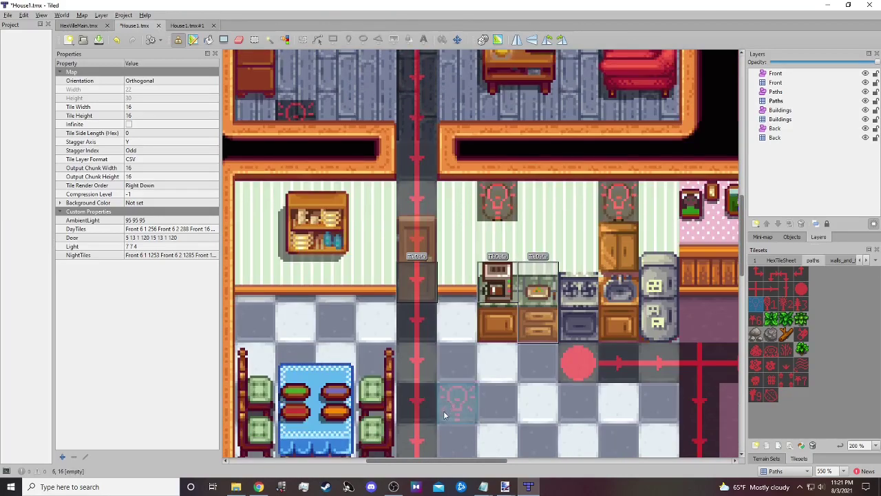
{"action": "scroll", "coordinate": [444, 414], "scroll_direction": "down", "scroll_amount": 2}
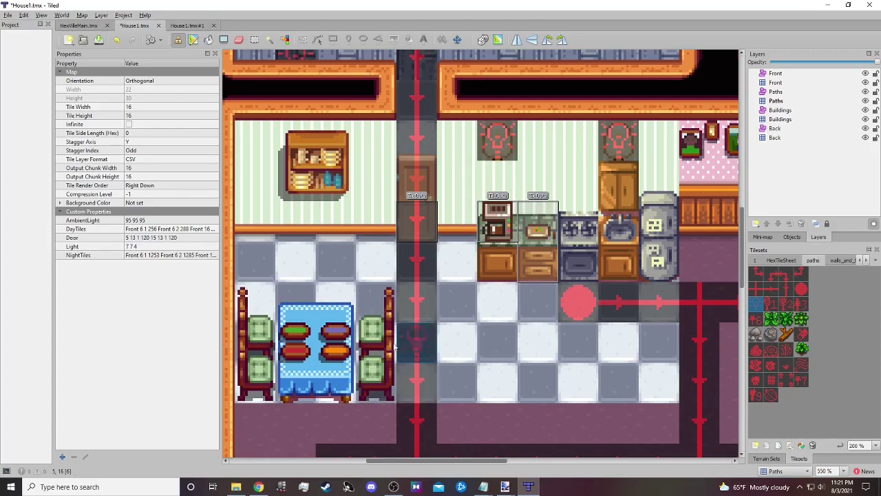
{"action": "scroll", "coordinate": [427, 325], "scroll_direction": "up", "scroll_amount": 2}
{"action": "scroll", "coordinate": [427, 325], "scroll_direction": "up", "scroll_amount": 6}
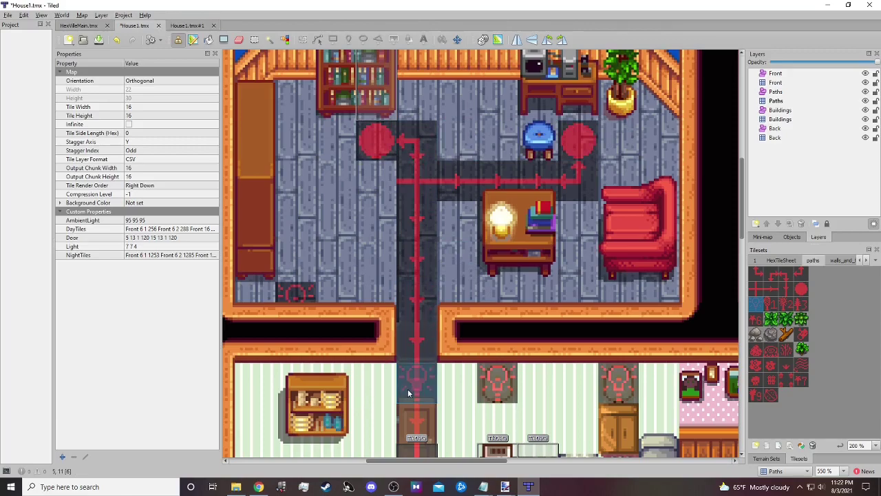
{"action": "scroll", "coordinate": [407, 389], "scroll_direction": "down", "scroll_amount": 5}
{"action": "scroll", "coordinate": [408, 394], "scroll_direction": "down", "scroll_amount": 2}
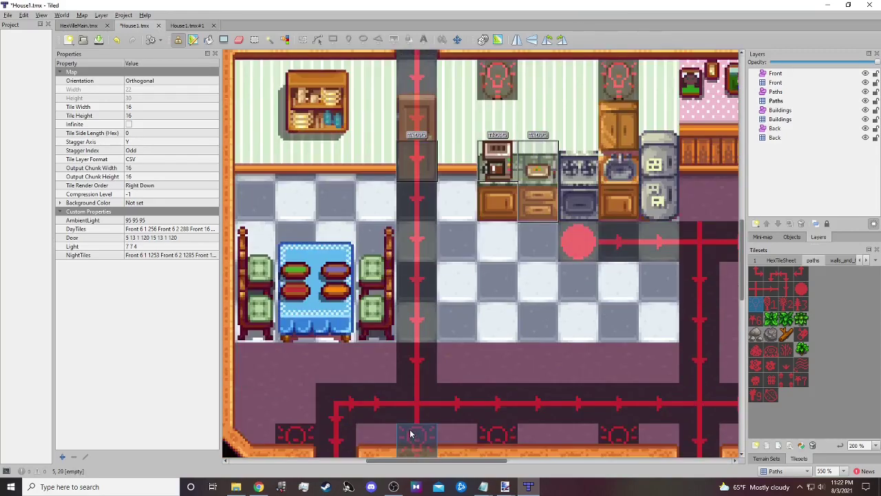
{"action": "left_click_drag", "start_coordinate": [400, 461], "coordinate": [503, 462]}
{"action": "scroll", "coordinate": [475, 341], "scroll_direction": "down", "scroll_amount": 1}
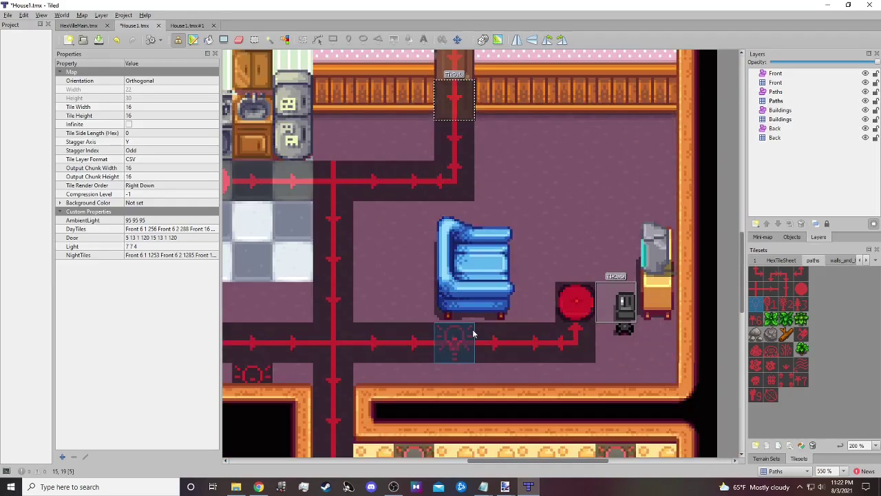
{"action": "scroll", "coordinate": [473, 332], "scroll_direction": "up", "scroll_amount": 1}
{"action": "scroll", "coordinate": [473, 333], "scroll_direction": "up", "scroll_amount": 2}
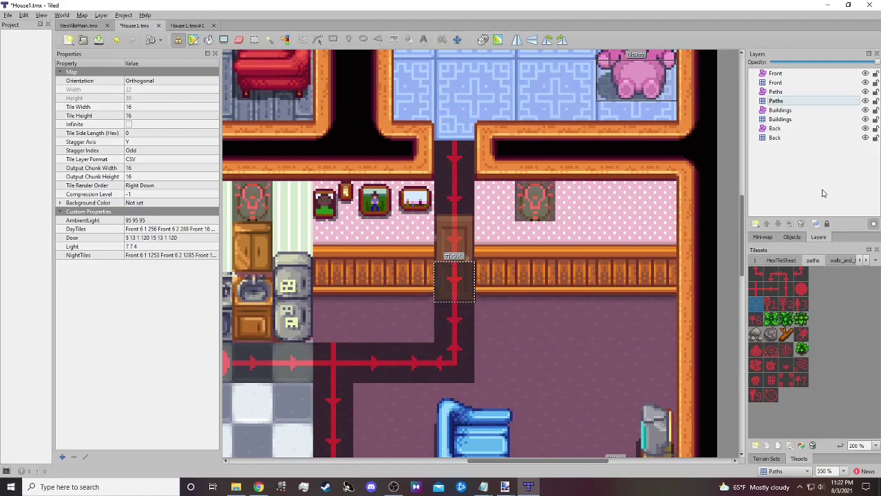
- Paint a vertical line of path tile ID 6 from the blue-floored bedroom's doorway up to its back wall
{"action": "left_click", "coordinate": [784, 288]}
{"action": "scroll", "coordinate": [619, 262], "scroll_direction": "up", "scroll_amount": 3}
{"action": "scroll", "coordinate": [618, 262], "scroll_direction": "up", "scroll_amount": 2}
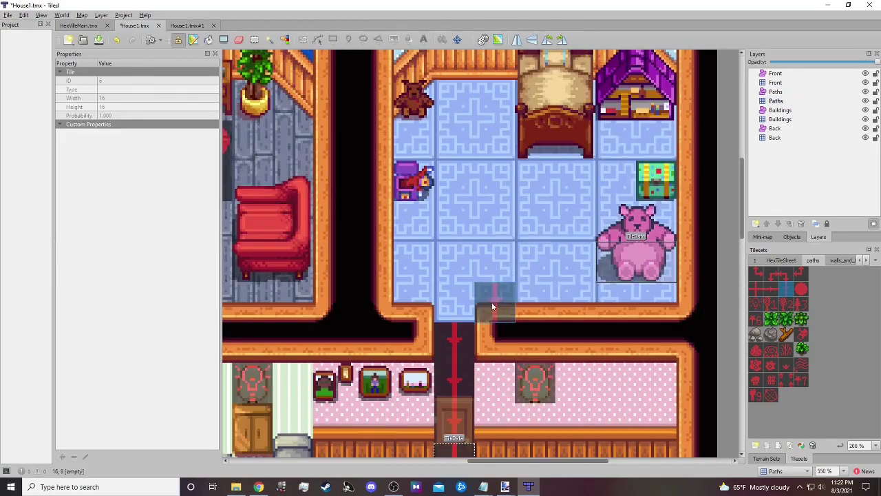
{"action": "mouse_move", "coordinate": [454, 306]}
{"action": "left_mouse_down"}
{"action": "mouse_move", "coordinate": [466, 186]}
{"action": "mouse_move", "coordinate": [455, 96]}
{"action": "left_mouse_up"}
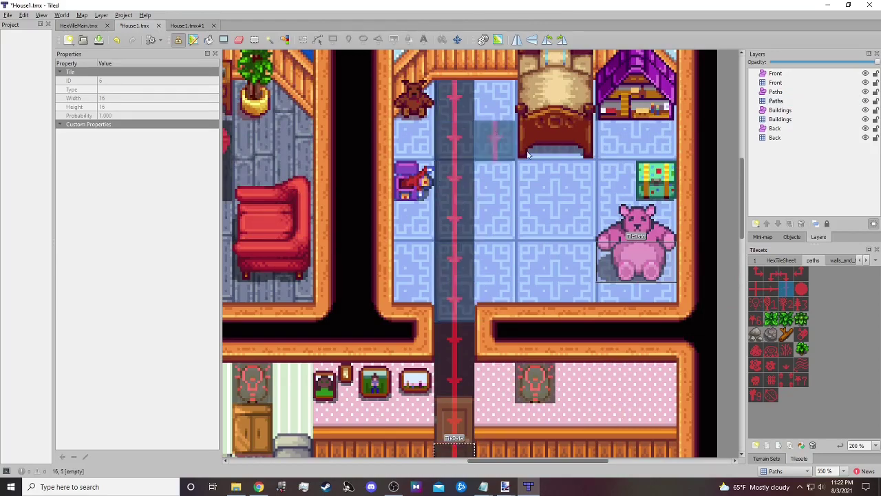
- Turn the bedroom path toward the bed with corner tile ID 1 at 15, 4 and horizontal tile ID 5 at 16, 4
{"action": "left_click", "coordinate": [778, 273]}
{"action": "left_click", "coordinate": [454, 100]}
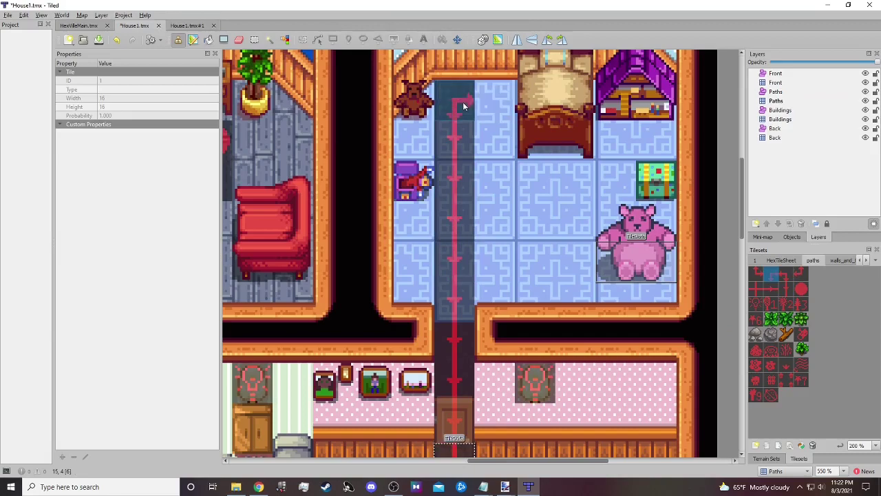
{"action": "left_click", "coordinate": [771, 286]}
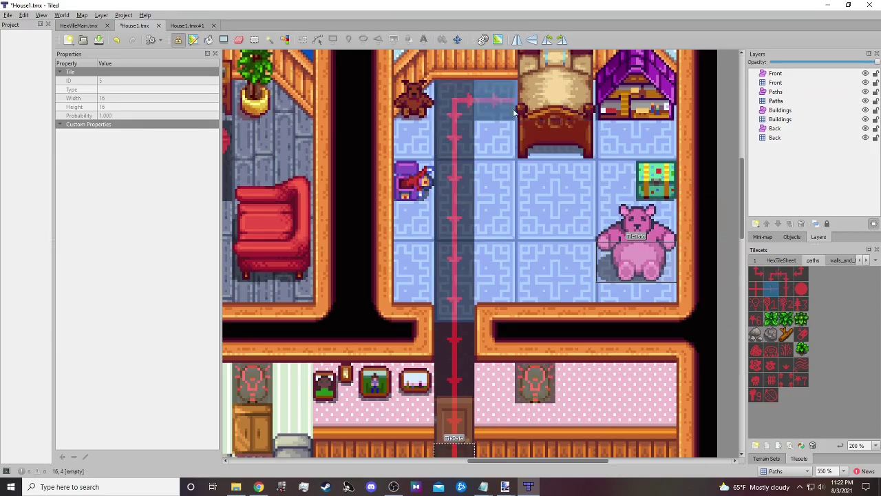
{"action": "left_click", "coordinate": [495, 100]}
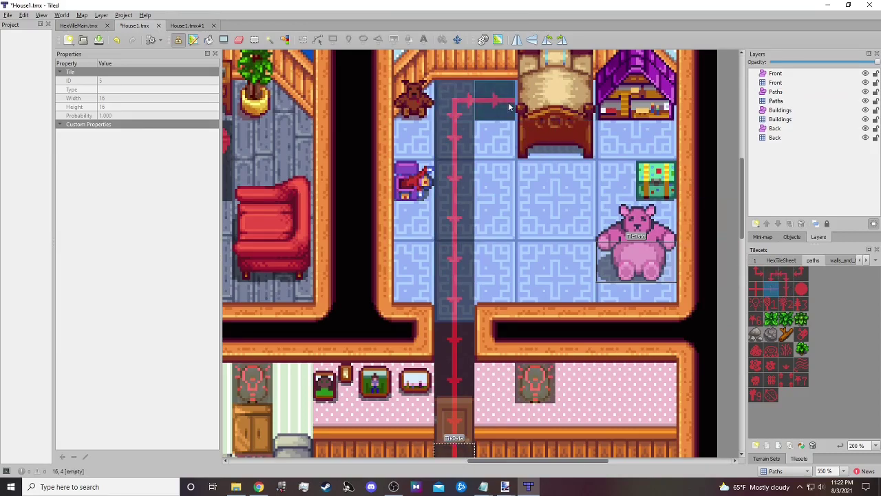
{"action": "left_click", "coordinate": [801, 285]}
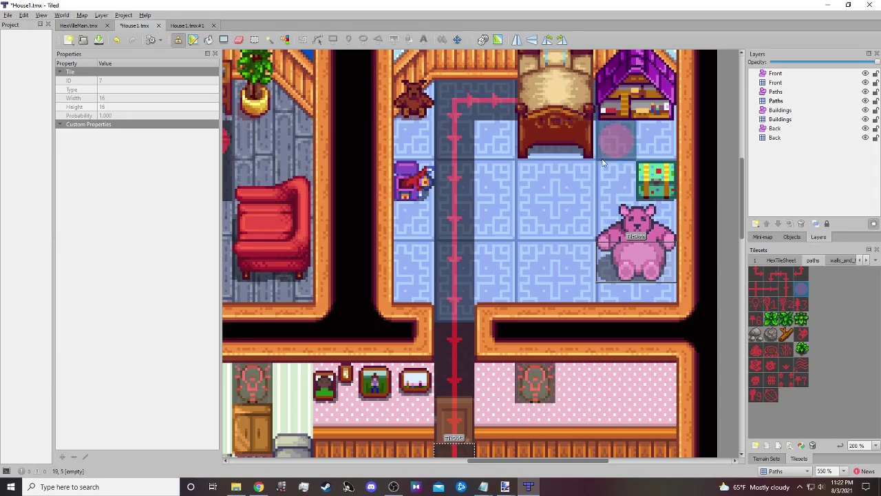
{"action": "left_click", "coordinate": [791, 162]}
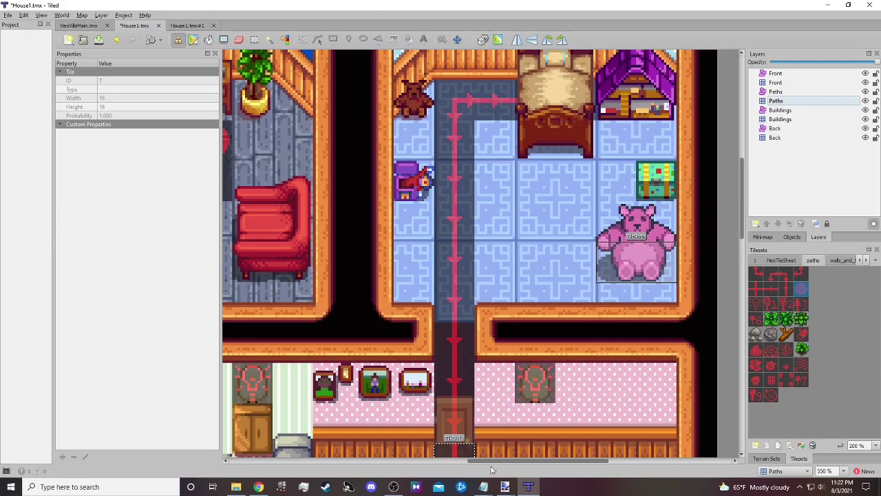
- Add a string custom property named Warp to the House1 map and begin its value with 3 21
{"action": "left_click_drag", "start_coordinate": [485, 460], "coordinate": [378, 458]}
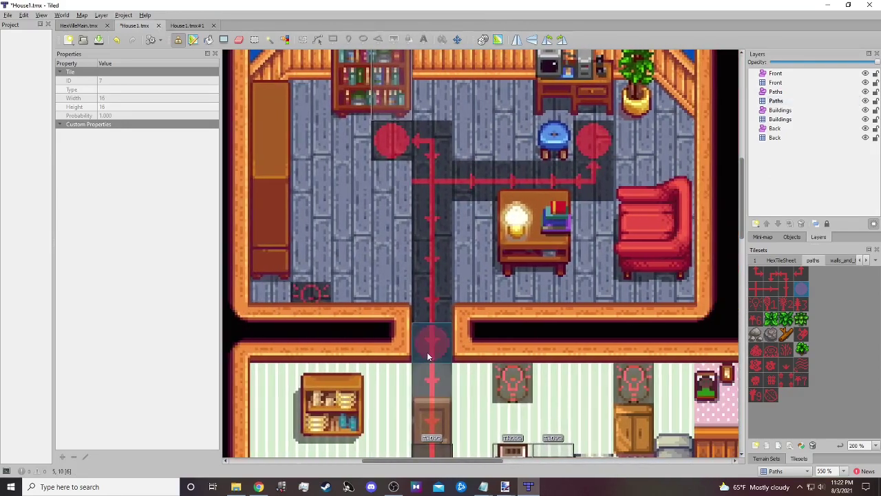
{"action": "scroll", "coordinate": [428, 352], "scroll_direction": "down", "scroll_amount": 5}
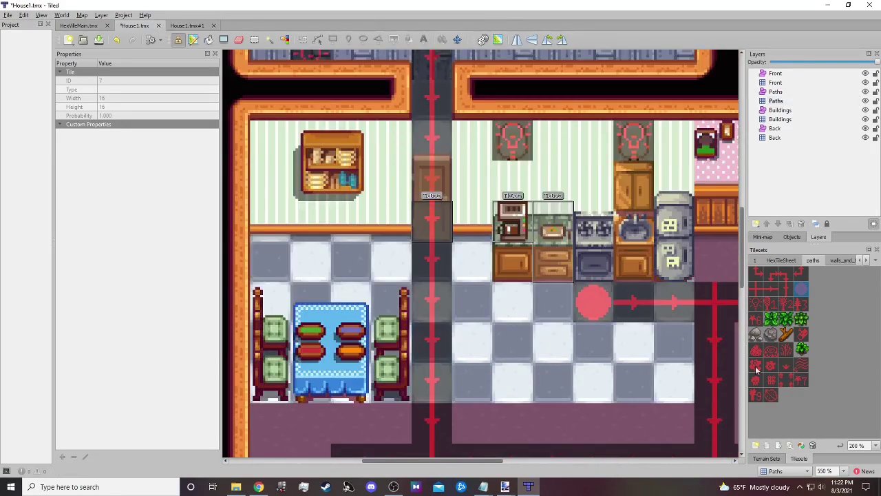
{"action": "left_click", "coordinate": [843, 471]}
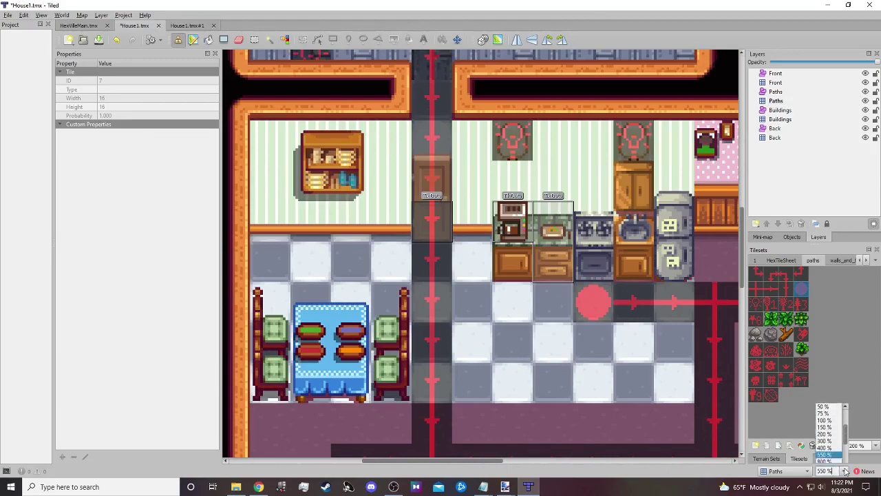
{"action": "left_click", "coordinate": [824, 435]}
{"action": "scroll", "coordinate": [510, 364], "scroll_direction": "down", "scroll_amount": 2}
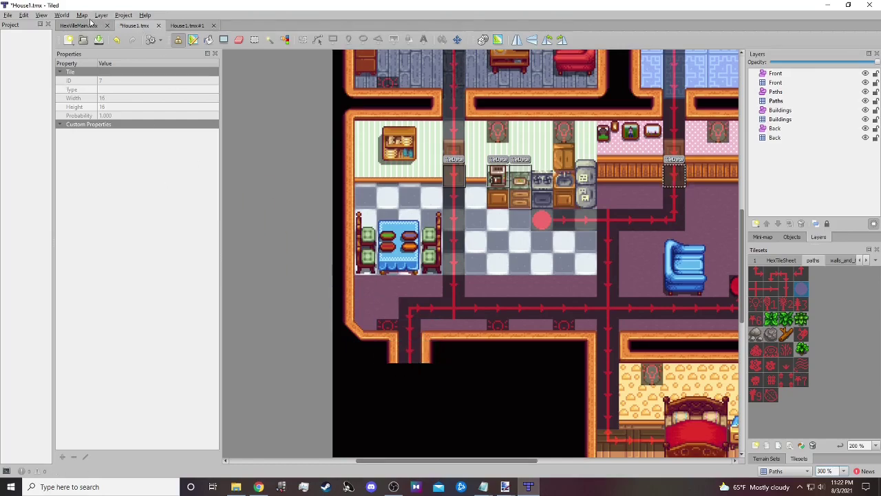
{"action": "left_click", "coordinate": [82, 15]}
{"action": "left_click", "coordinate": [107, 124]}
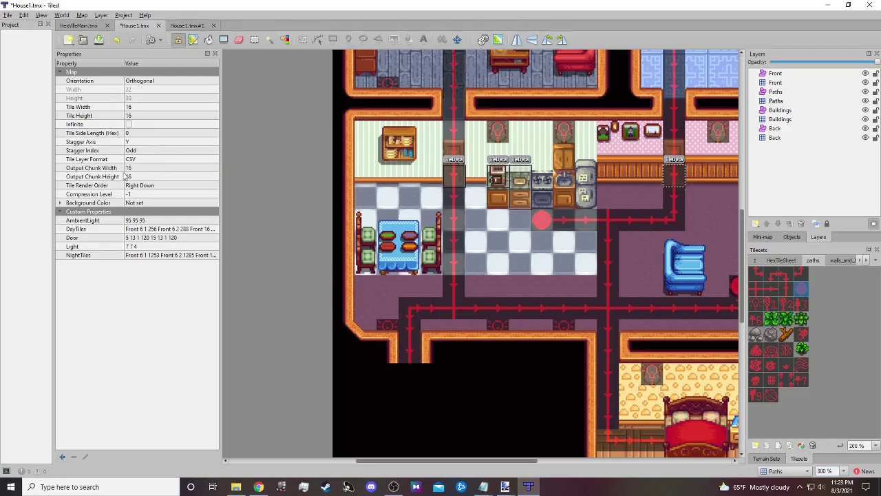
{"action": "left_click", "coordinate": [62, 457]}
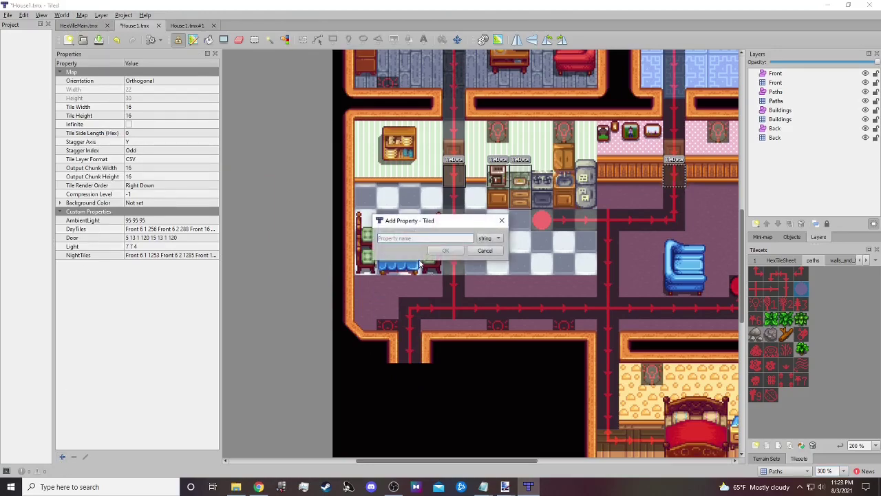
{"action": "type", "text": "WArp"}
{"action": "key", "text": "BackSpace"}
{"action": "key", "text": "BackSpace"}
{"action": "key", "text": "BackSpace"}
{"action": "type", "text": "arp"}
{"action": "left_click", "coordinate": [441, 252]}
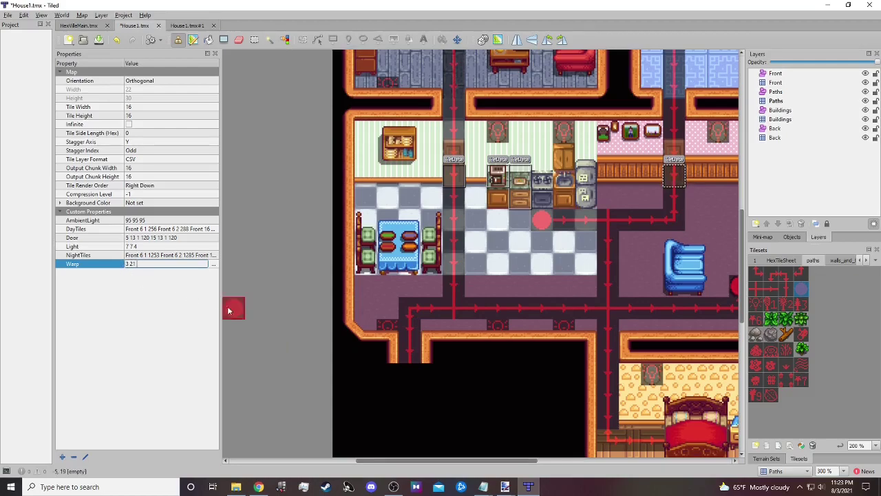
- Extend the Warp property's value with the destination map name so it reads 3 21 Custom_HexVille_HexVille
{"action": "left_click", "coordinate": [394, 488]}
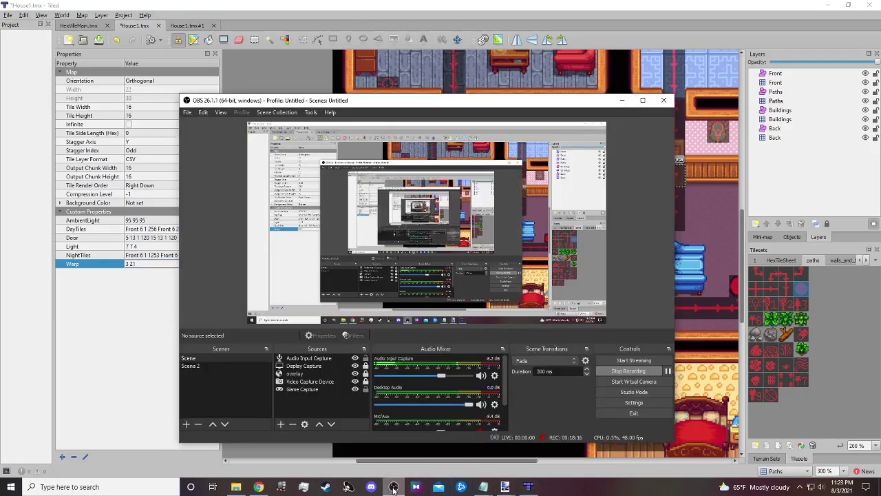
{"action": "left_click", "coordinate": [399, 490]}
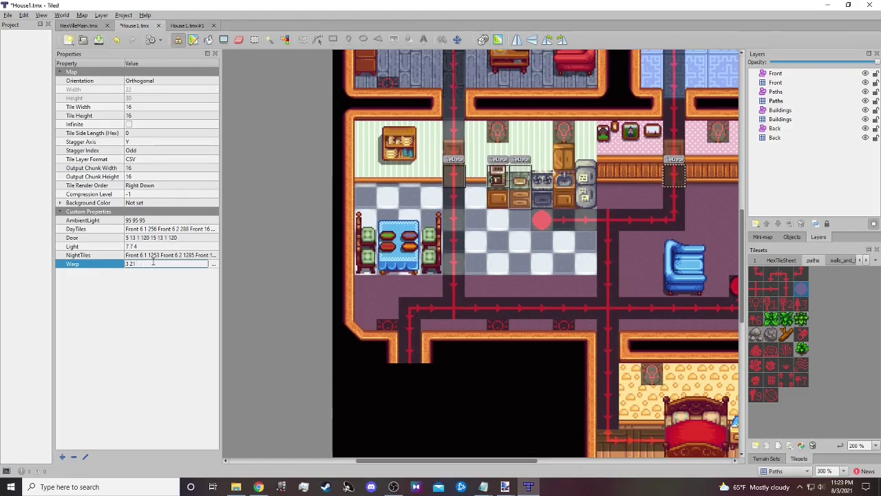
{"action": "type", "text": "Cu"}
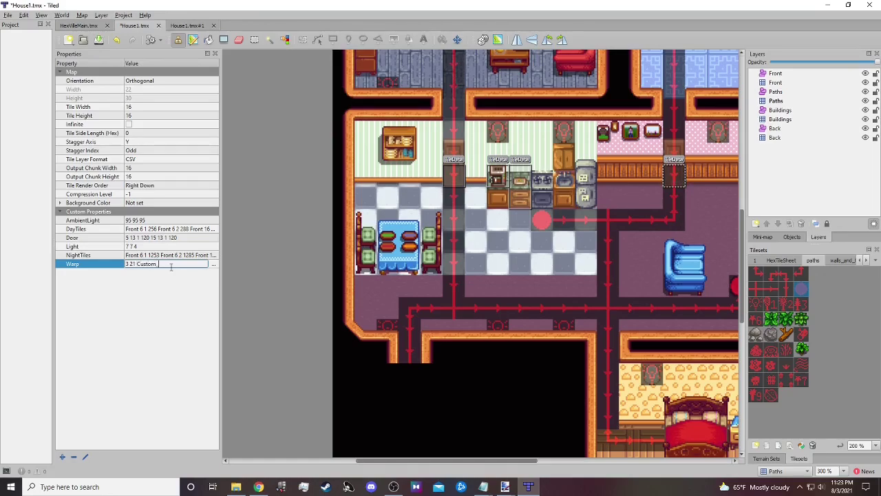
{"action": "type", "text": "stom_HexVille"}
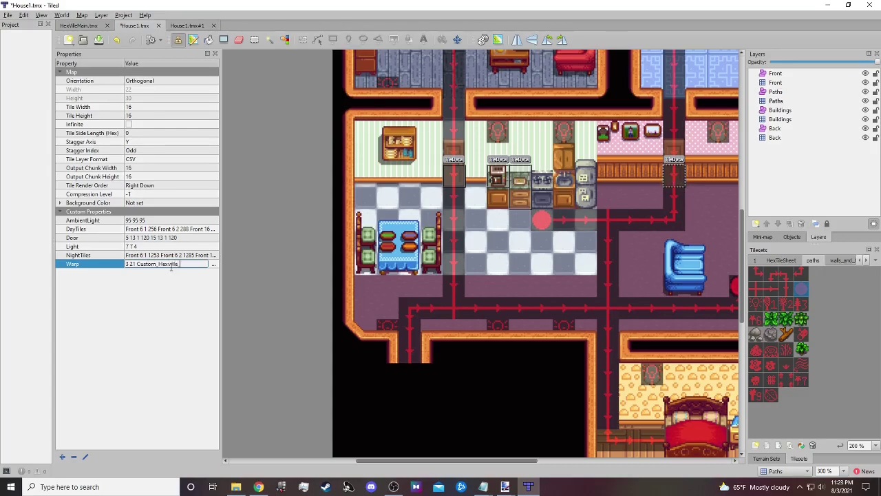
{"action": "type", "text": "_HexVille"}
{"action": "left_click", "coordinate": [250, 294]}
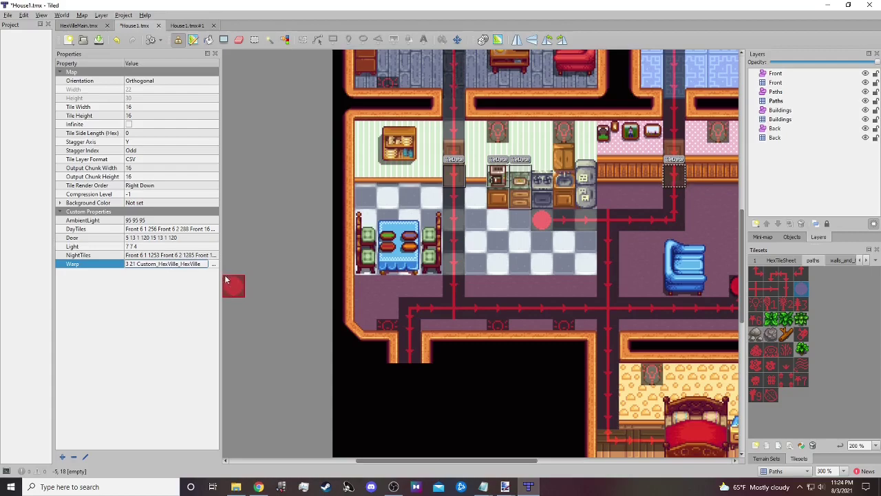
{"action": "left_click", "coordinate": [234, 288]}
{"action": "key", "text": "Home"}
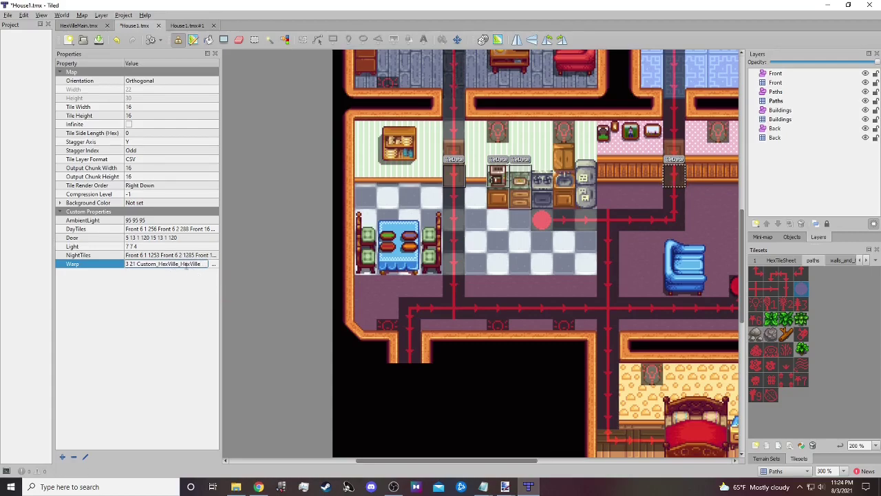
- Inspect the pink house's front door on the HexVilleMain map to find the tile coordinates just outside it
{"action": "left_click", "coordinate": [83, 28]}
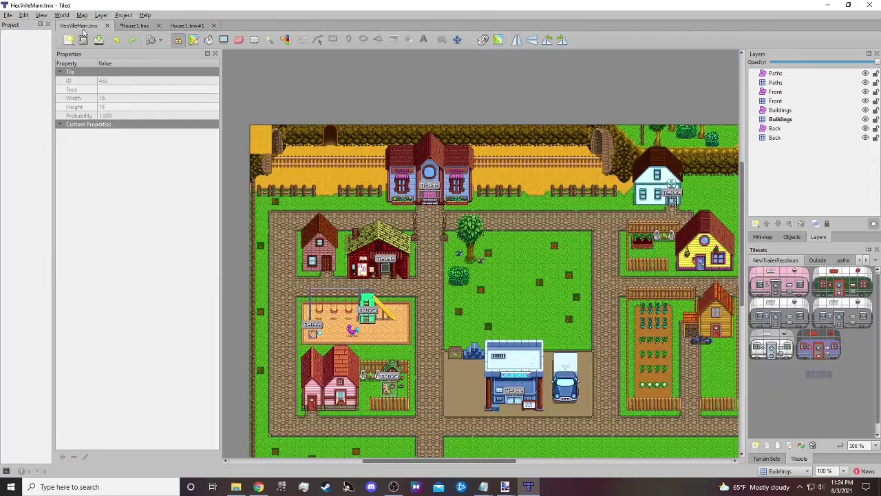
{"action": "left_click_drag", "start_coordinate": [427, 460], "coordinate": [407, 460]}
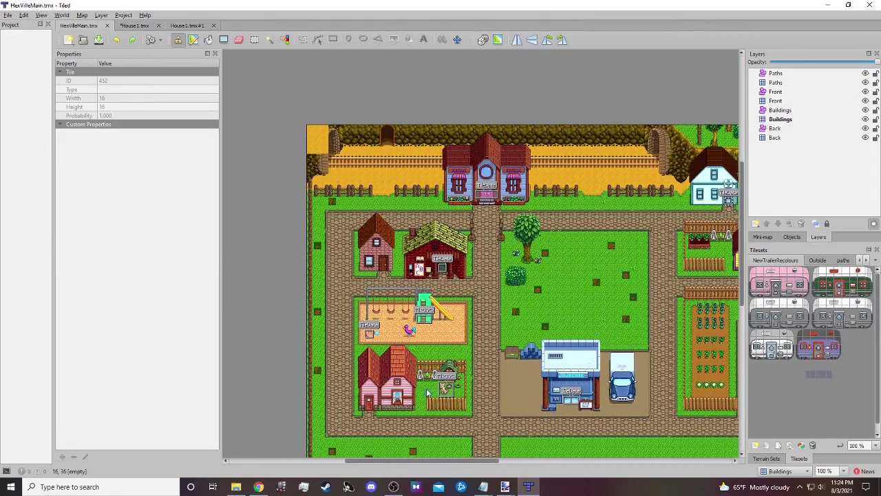
{"action": "scroll", "coordinate": [428, 388], "scroll_direction": "down", "scroll_amount": 3}
{"action": "scroll", "coordinate": [464, 380], "scroll_direction": "up", "scroll_amount": 1}
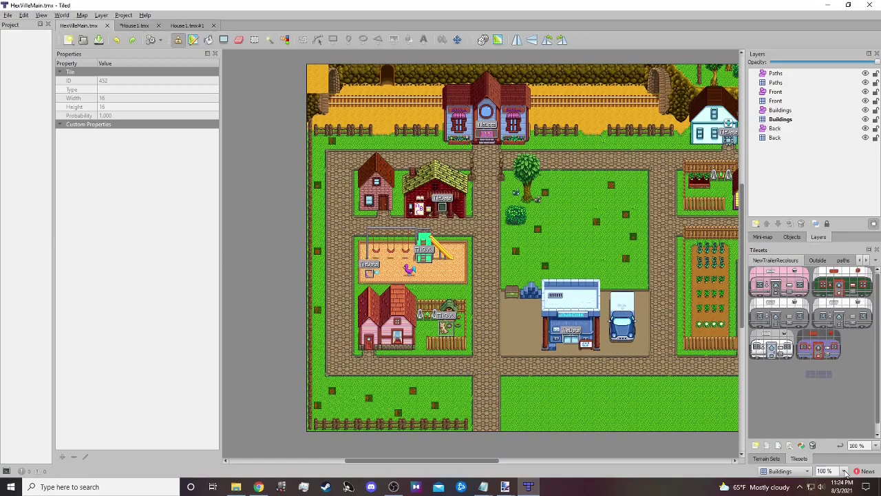
{"action": "left_click", "coordinate": [855, 445]}
{"action": "left_click", "coordinate": [826, 448]}
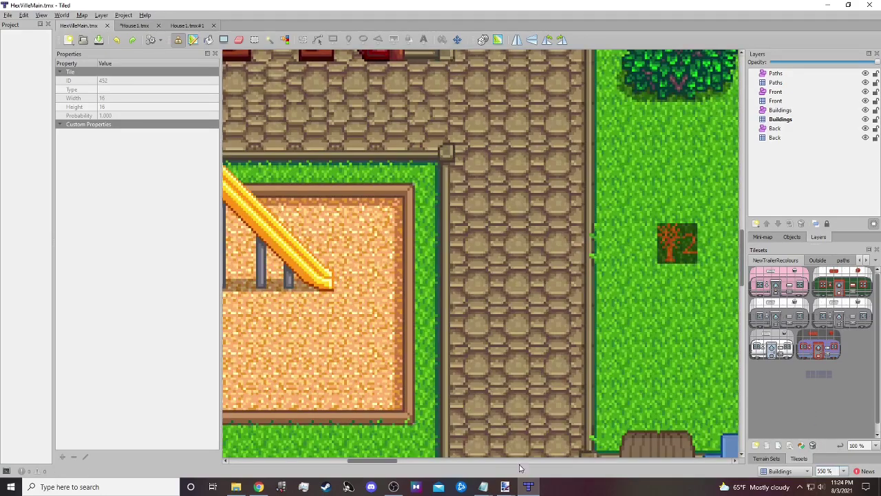
{"action": "left_click_drag", "start_coordinate": [379, 460], "coordinate": [342, 462]}
{"action": "scroll", "coordinate": [391, 384], "scroll_direction": "down", "scroll_amount": 10}
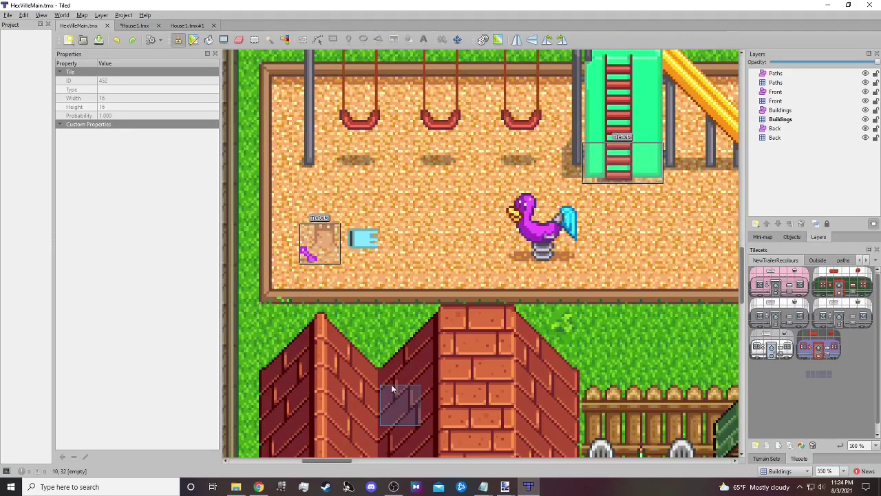
{"action": "scroll", "coordinate": [391, 384], "scroll_direction": "down", "scroll_amount": 2}
{"action": "scroll", "coordinate": [391, 384], "scroll_direction": "up", "scroll_amount": 2}
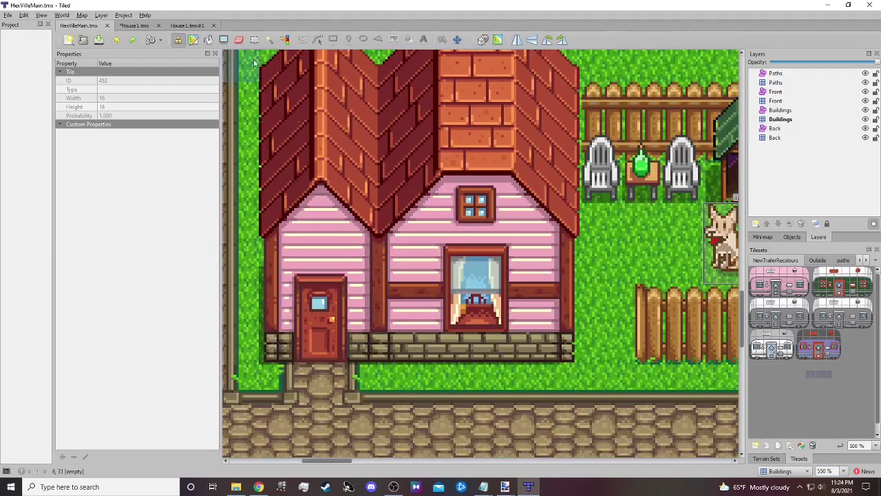
- Close the House1.tmx#1 tileset and show the House1 map's properties
{"action": "left_click", "coordinate": [187, 25]}
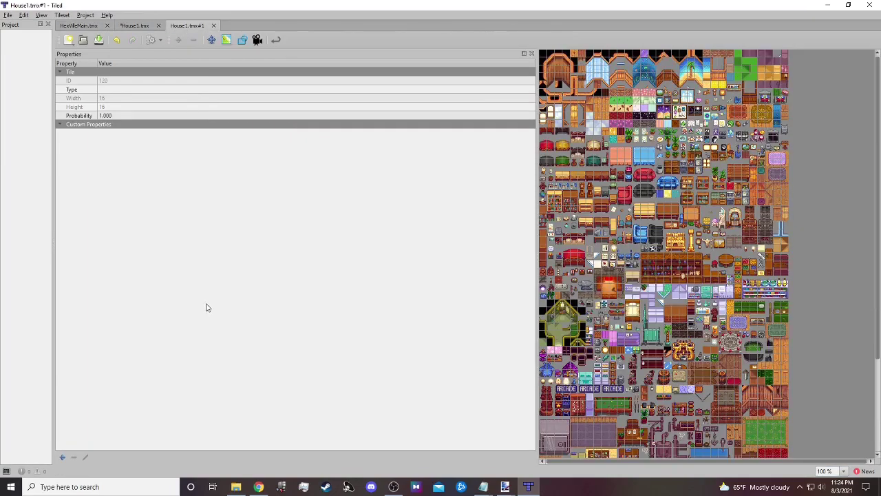
{"action": "left_click", "coordinate": [214, 26]}
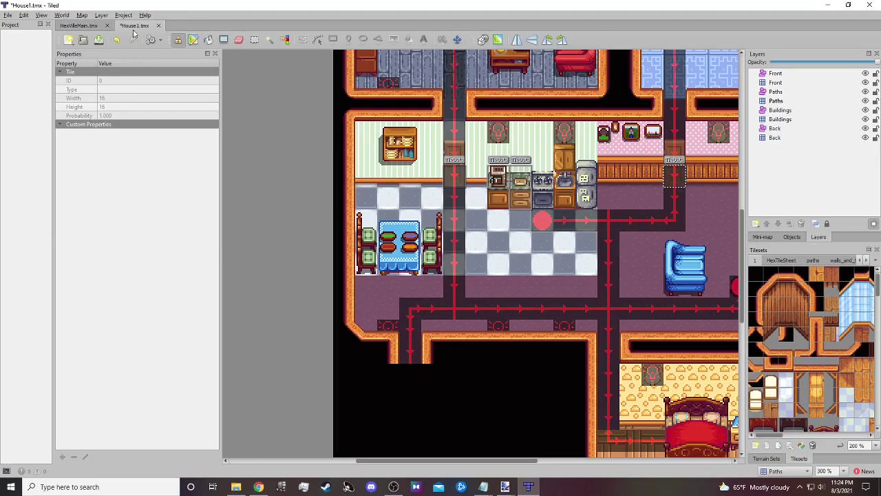
{"action": "left_click", "coordinate": [83, 14]}
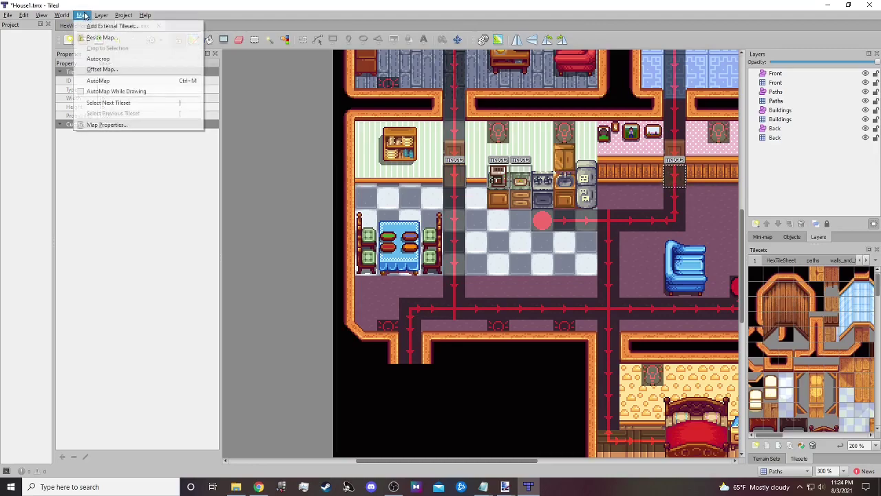
{"action": "left_click", "coordinate": [114, 126]}
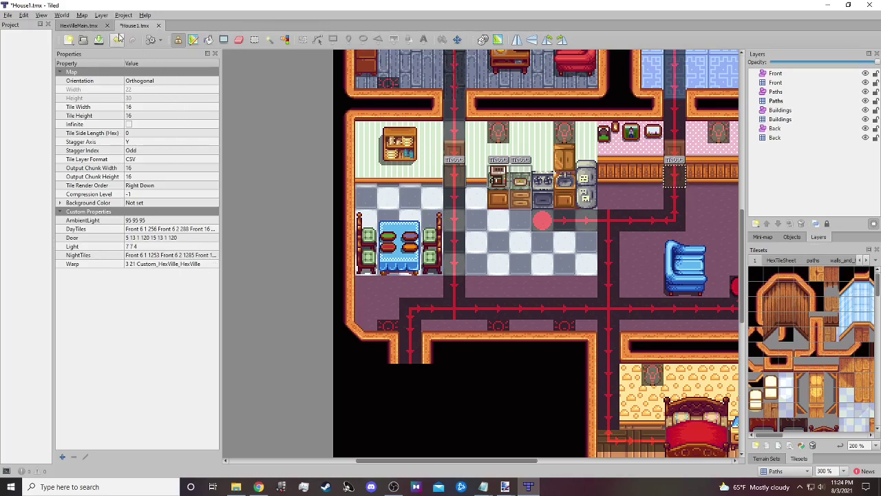
- Complete the House1 map's Warp property as 3 21 Custom_HexVille_HexVille 8 39 and save House1.tmx
{"action": "left_click", "coordinate": [80, 25]}
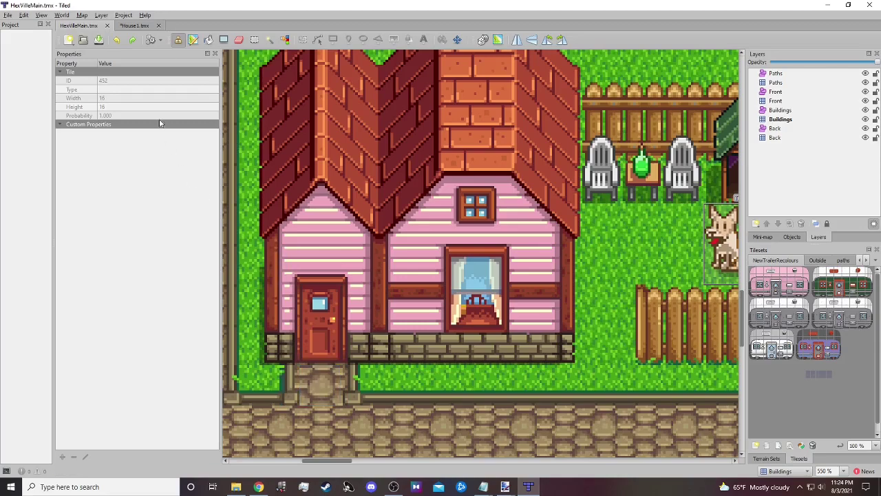
{"action": "left_click", "coordinate": [140, 28]}
{"action": "left_click", "coordinate": [215, 263]}
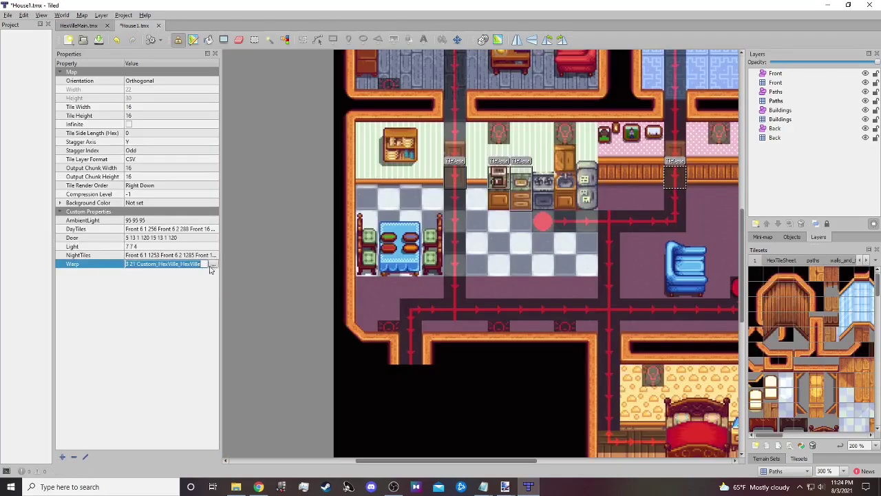
{"action": "left_click", "coordinate": [214, 265]}
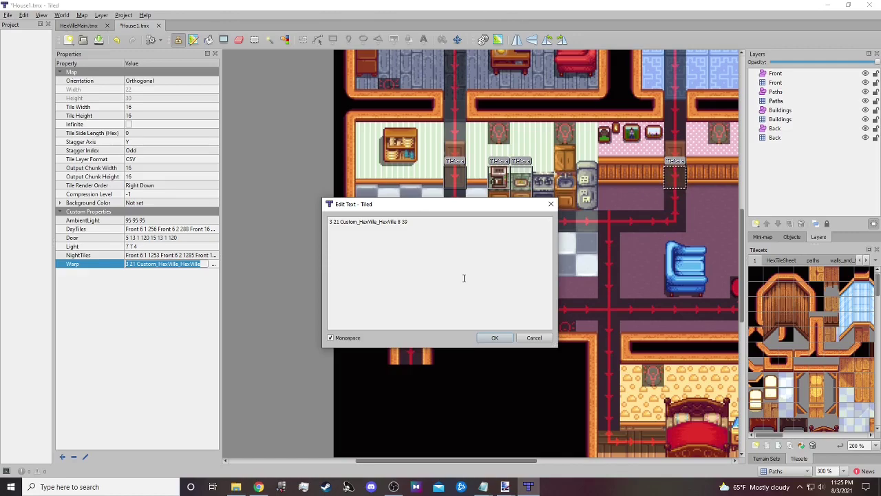
{"action": "left_click", "coordinate": [495, 338]}
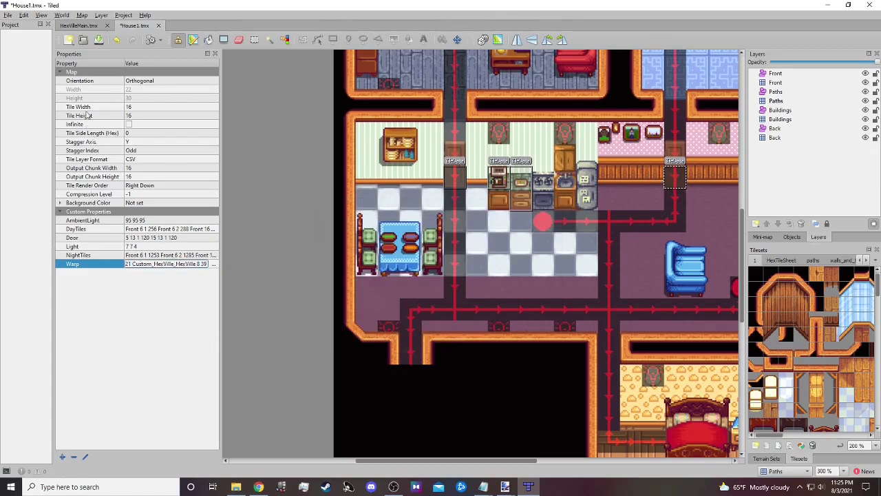
{"action": "left_click", "coordinate": [98, 39]}
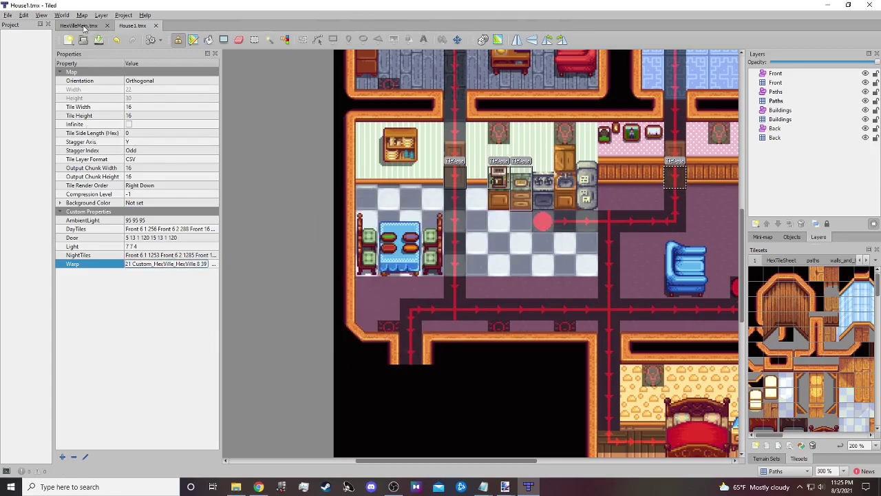
- Draw a one-tile rectangle on HexVilleMain's Buildings object layer over the pink house's lower door tile and name it TileData
{"action": "left_click", "coordinate": [81, 26]}
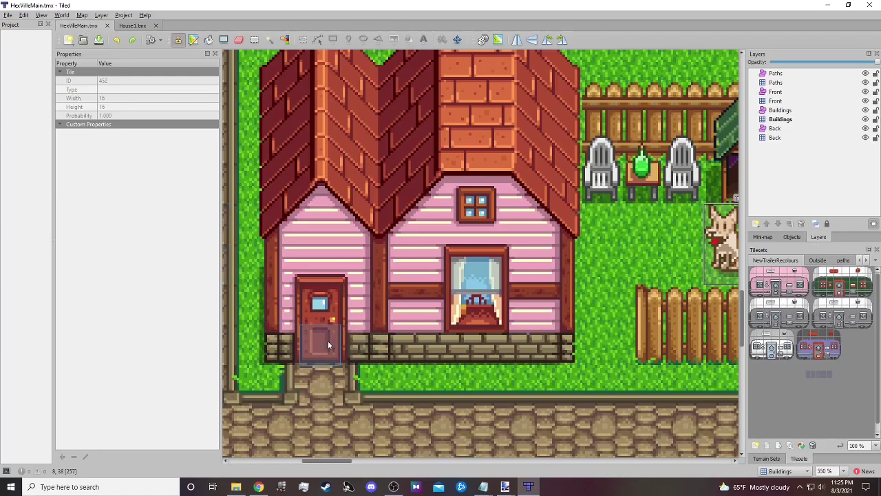
{"action": "left_click", "coordinate": [781, 111]}
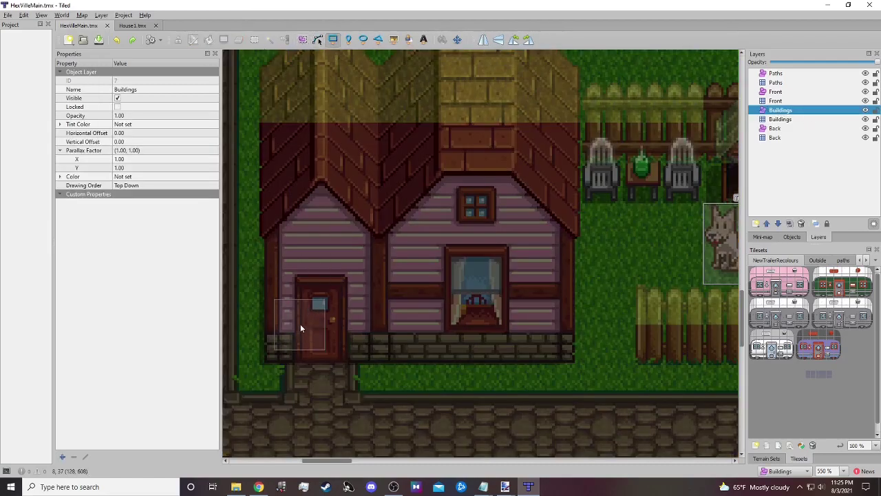
{"action": "left_click_drag", "start_coordinate": [302, 325], "coordinate": [333, 353]}
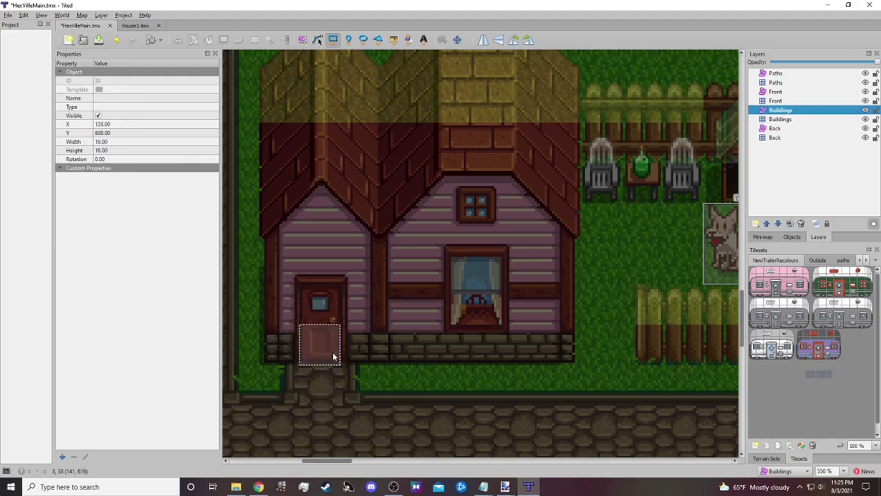
{"action": "left_click", "coordinate": [113, 100]}
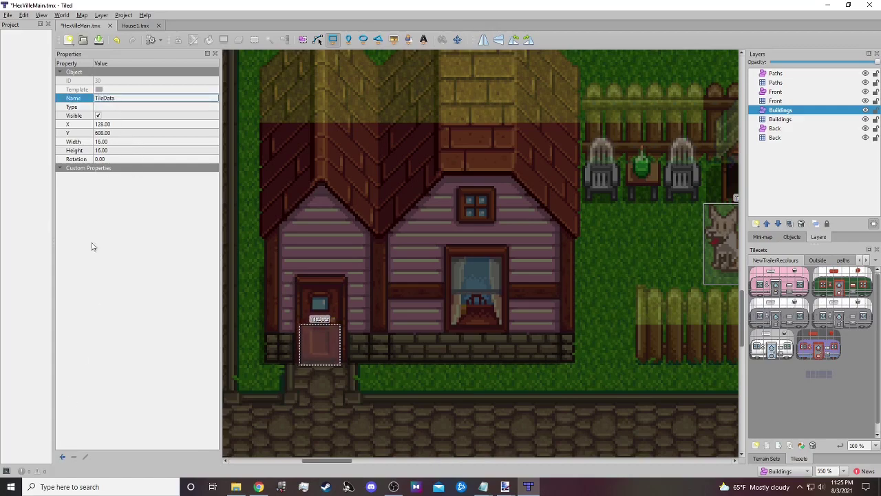
- Add a string custom property named Action to the door's TileData object and begin its value with Warp
{"action": "left_click", "coordinate": [62, 456]}
{"action": "type", "text": "Ac"}
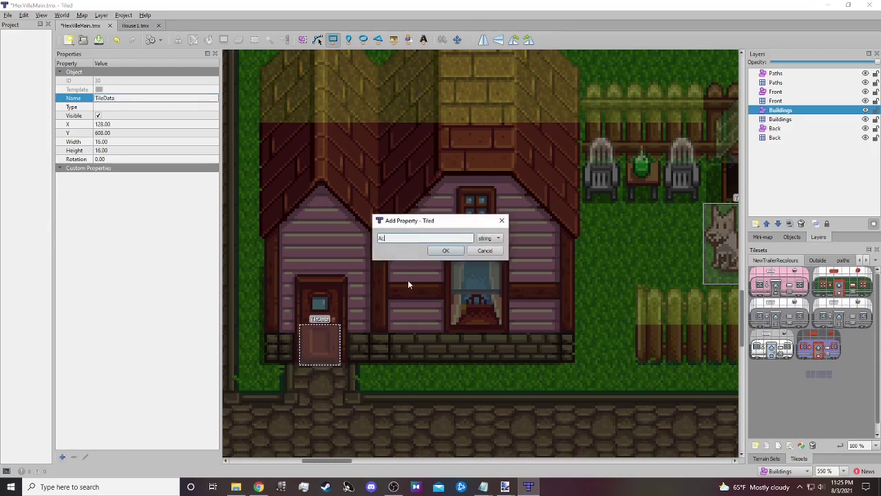
{"action": "type", "text": "tion"}
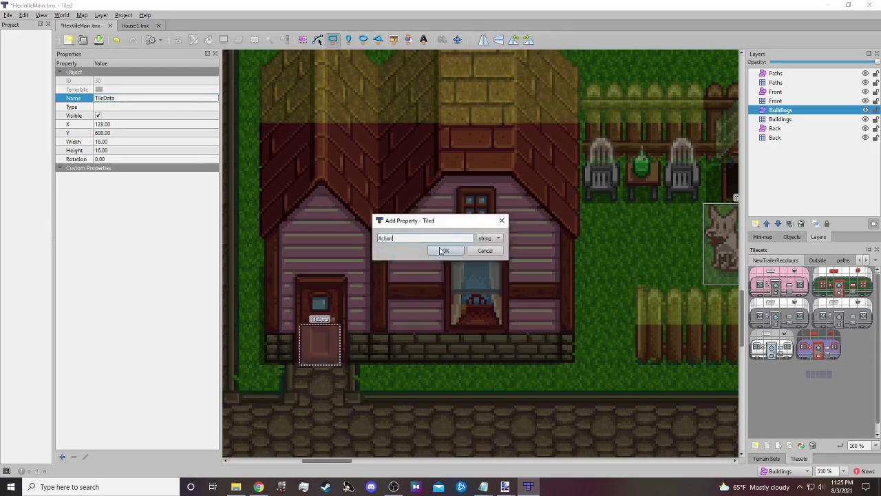
{"action": "left_click", "coordinate": [444, 250]}
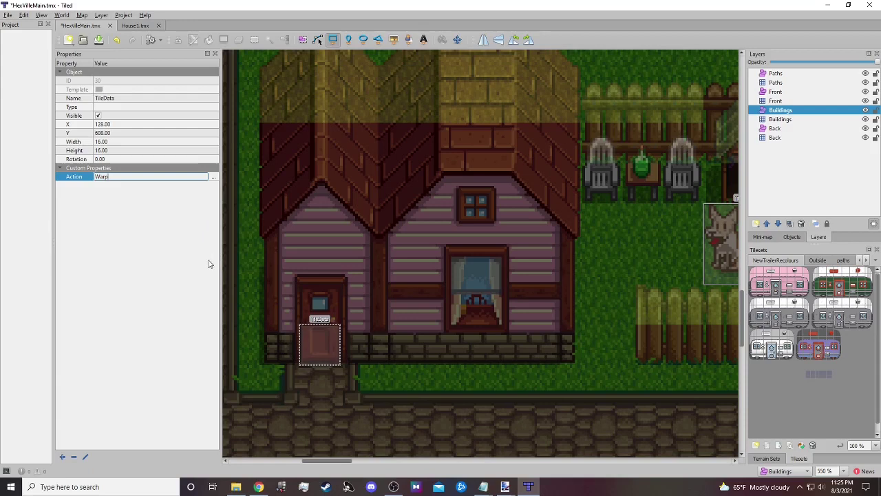
- Look up the argument order of the Action Warp tile property on the Stardew Valley wiki's Modding:Maps page in Chrome
{"action": "left_click", "coordinate": [258, 487]}
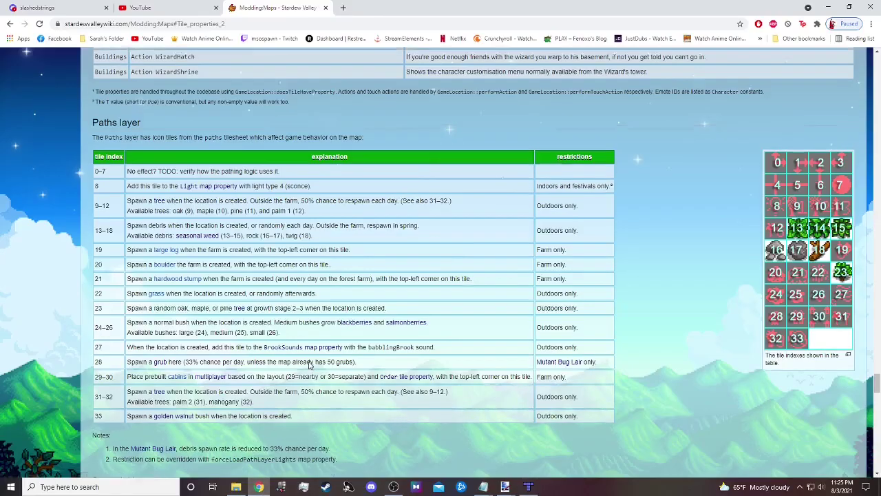
{"action": "scroll", "coordinate": [309, 366], "scroll_direction": "up", "scroll_amount": 5}
{"action": "scroll", "coordinate": [309, 365], "scroll_direction": "down", "scroll_amount": 1}
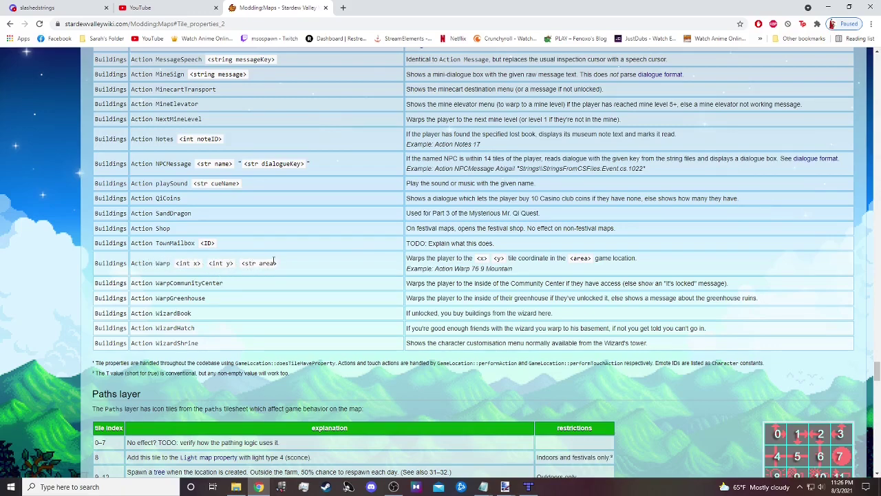
{"action": "left_click", "coordinate": [529, 486]}
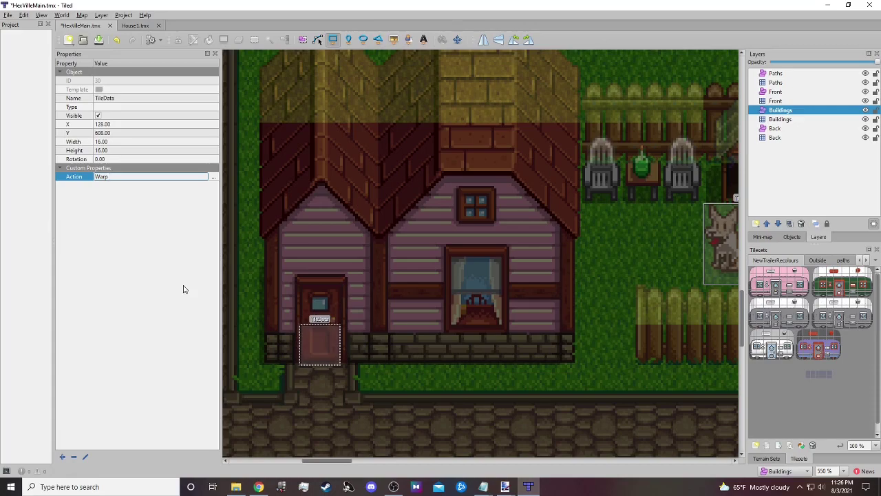
- Set the pink house door's Action property to Warp 3 20 Custom_HexVille_PinkHouse and save HexVilleMain.tmx
{"action": "left_click", "coordinate": [137, 26]}
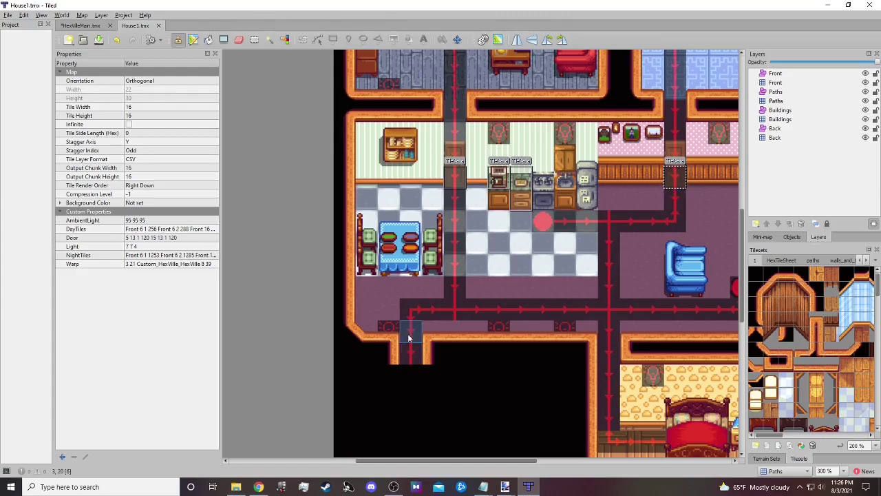
{"action": "left_click", "coordinate": [83, 25]}
{"action": "left_click", "coordinate": [130, 177]}
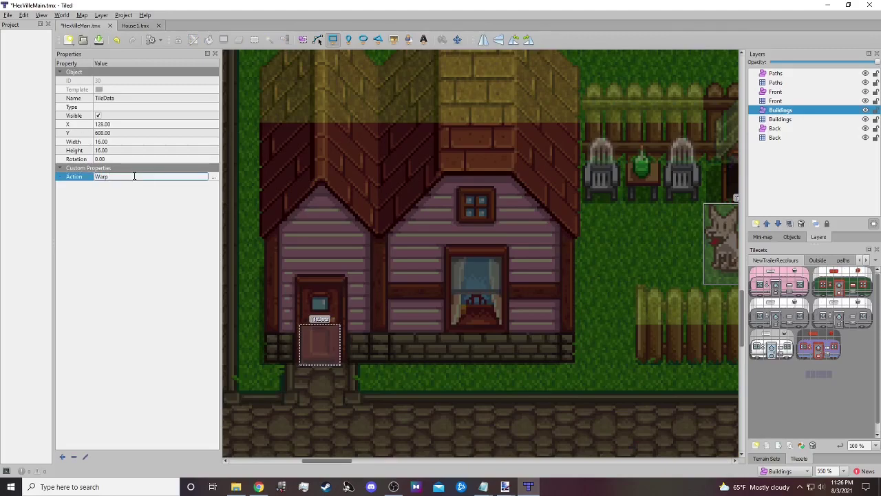
{"action": "type", "text": "3 20 Cu"}
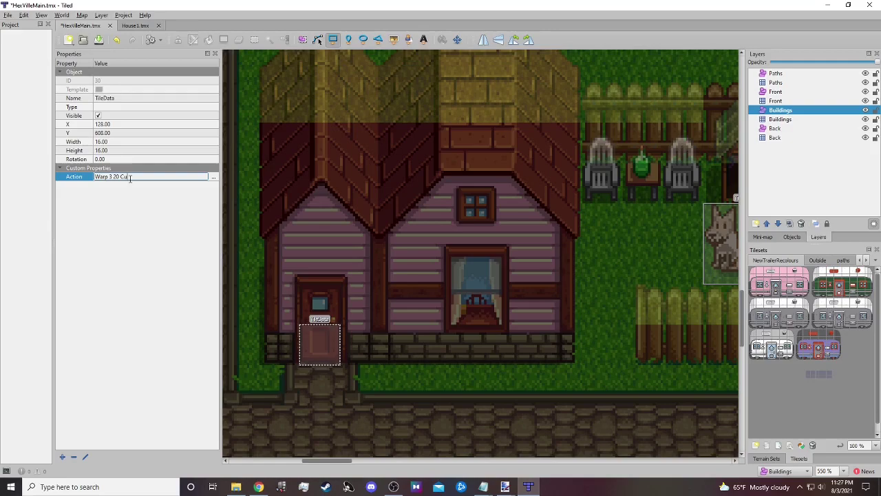
{"action": "type", "text": "stom_H"}
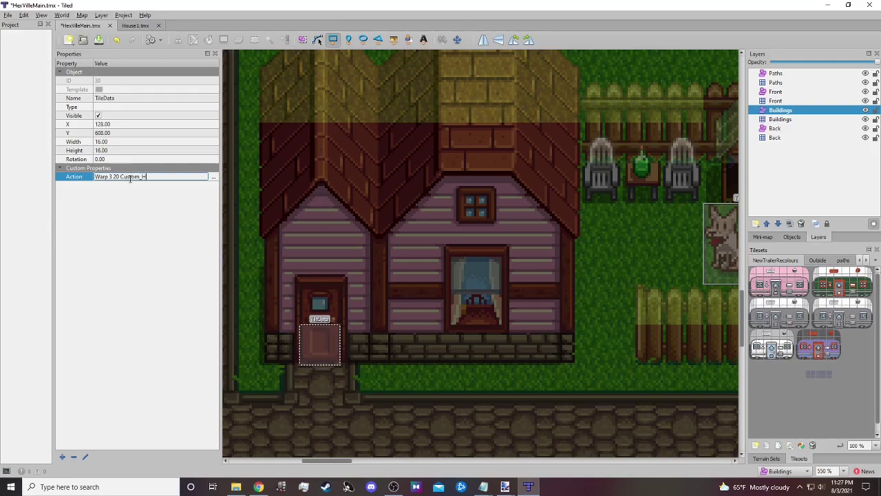
{"action": "type", "text": "exVille_P"}
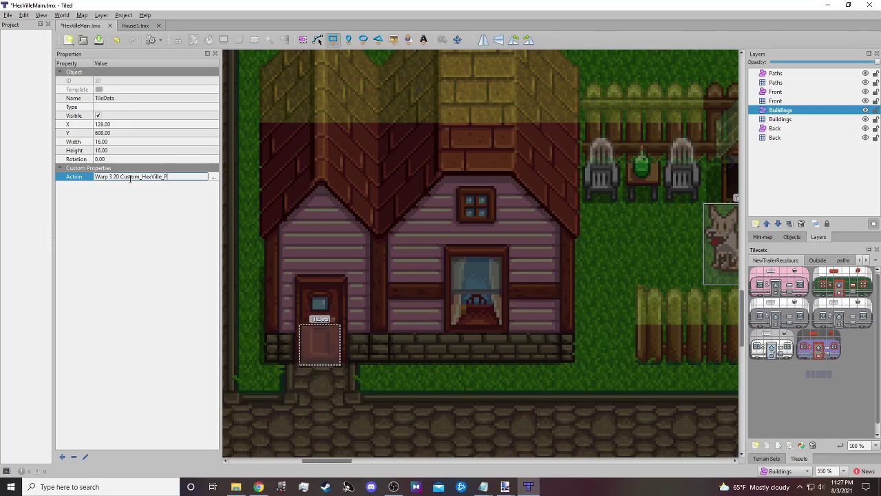
{"action": "type", "text": "inkHouse"}
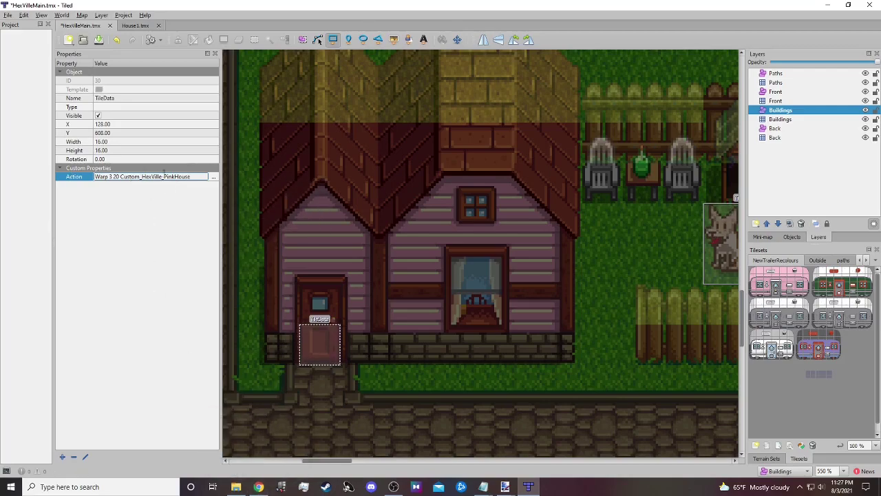
{"action": "key", "text": "ctrl+s"}
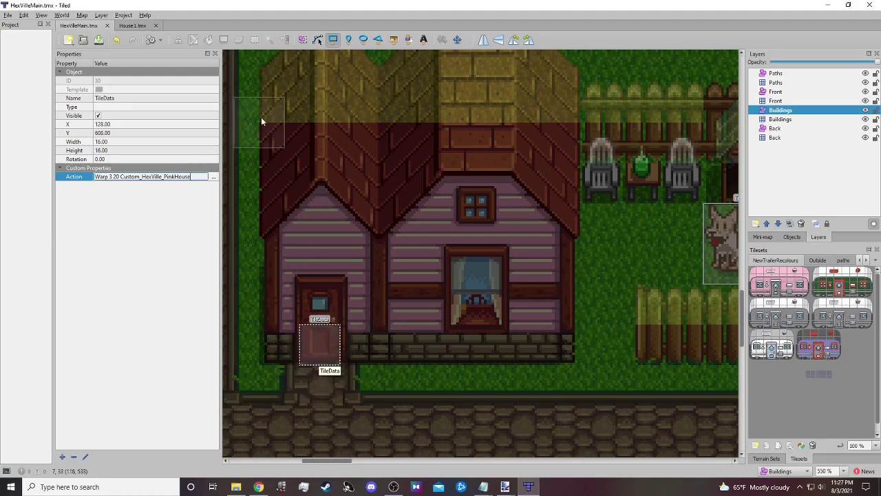
- Review the upper rooms of the House1 map together with its custom properties
{"action": "left_click", "coordinate": [132, 25]}
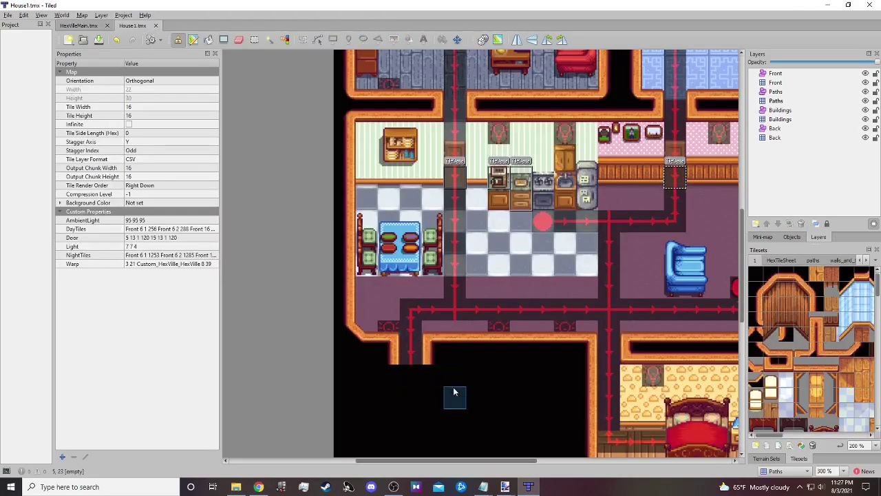
{"action": "scroll", "coordinate": [453, 392], "scroll_direction": "up", "scroll_amount": 5}
{"action": "scroll", "coordinate": [457, 440], "scroll_direction": "down", "scroll_amount": 2}
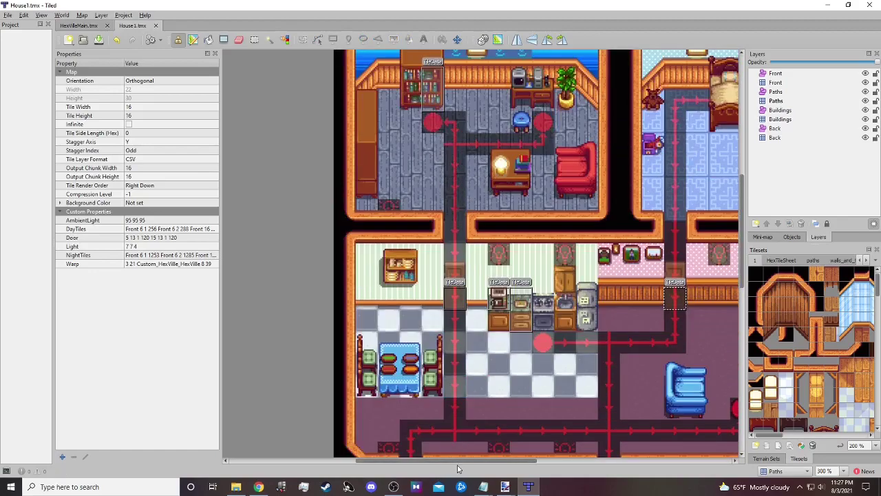
{"action": "scroll", "coordinate": [457, 466], "scroll_direction": "right", "scroll_amount": 3}
{"action": "scroll", "coordinate": [487, 400], "scroll_direction": "up", "scroll_amount": 3}
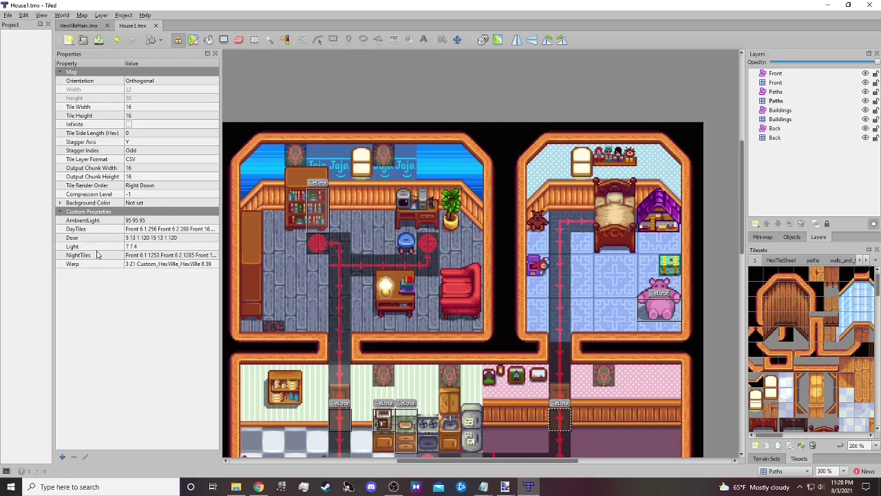
- Inspect the upper-left room's window on the Front tile layer and its top tile in the tileset alongside the House1 map's properties
{"action": "left_click", "coordinate": [82, 16]}
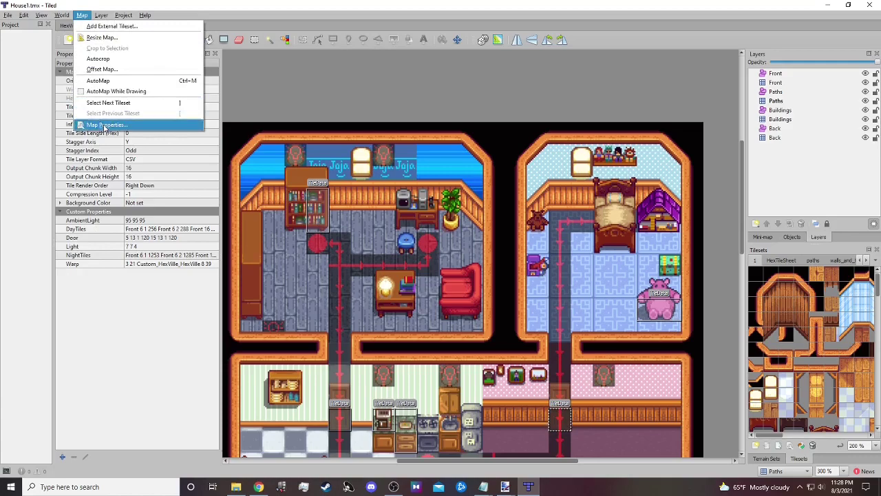
{"action": "left_click", "coordinate": [105, 124]}
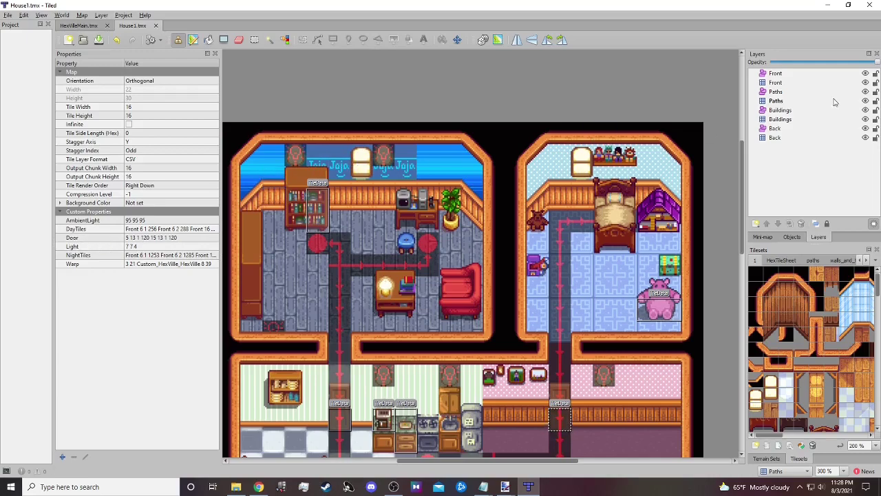
{"action": "left_click", "coordinate": [781, 83]}
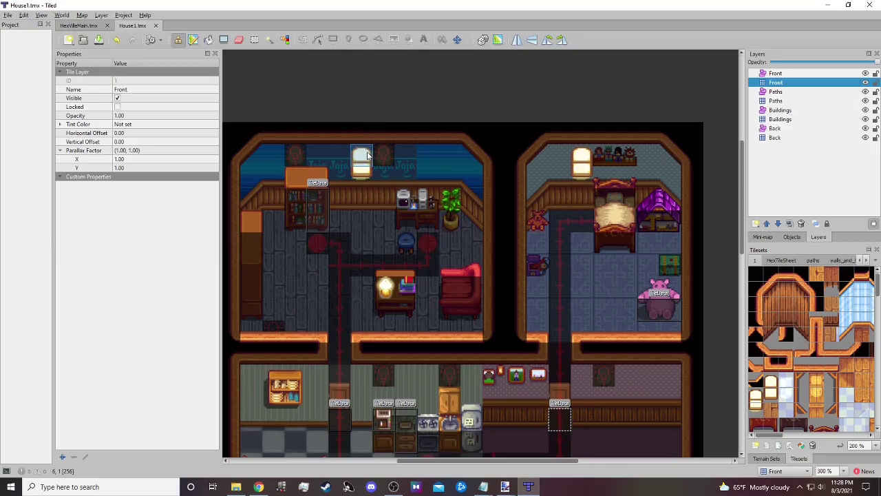
{"action": "left_click", "coordinate": [82, 15]}
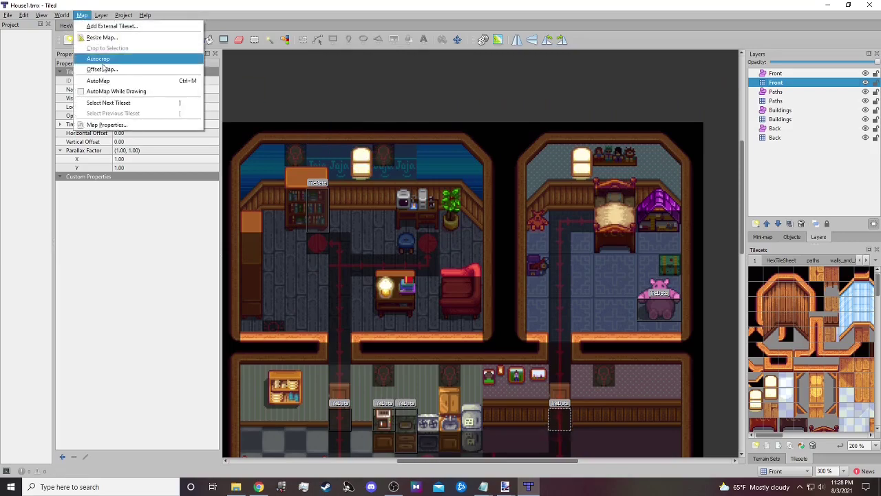
{"action": "left_click", "coordinate": [97, 124]}
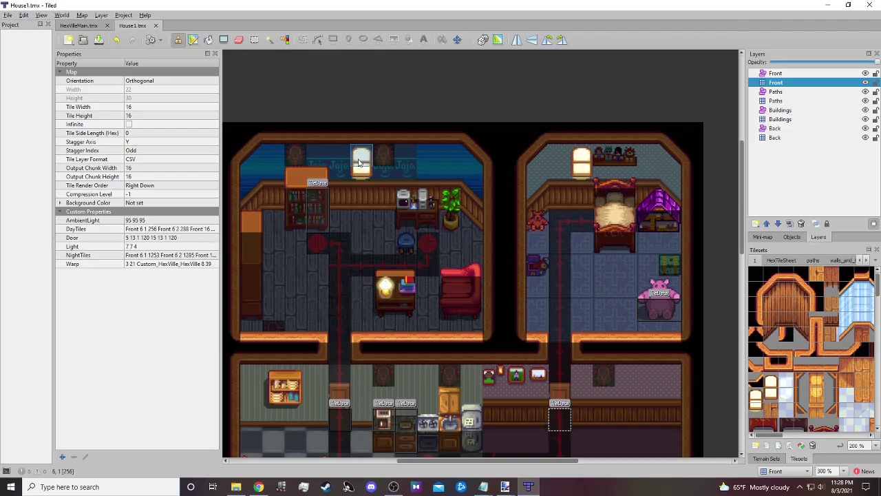
{"action": "left_click", "coordinate": [757, 396]}
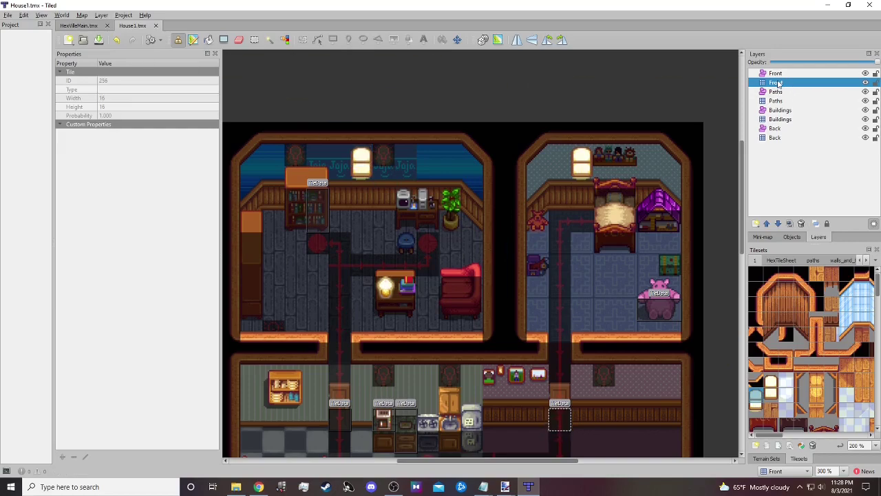
{"action": "left_click", "coordinate": [81, 16]}
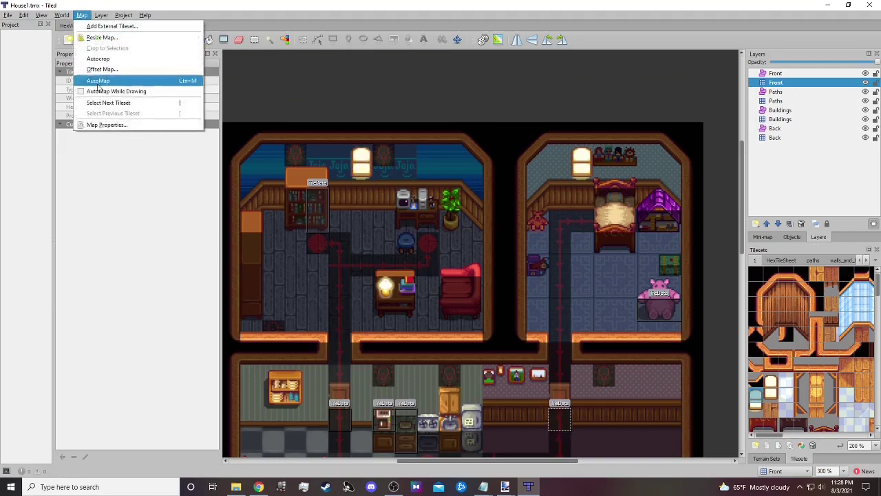
{"action": "left_click", "coordinate": [97, 130]}
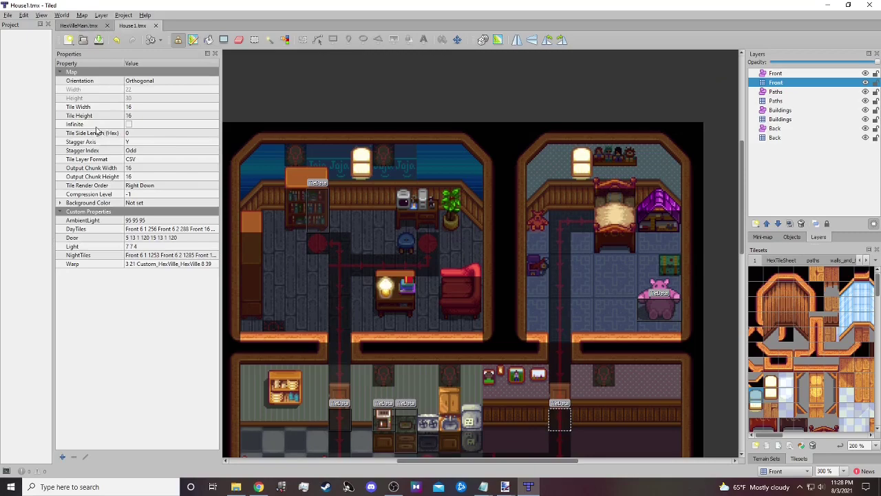
- Read the complete DayTiles property value of the House1 map and close it without changes
{"action": "left_click", "coordinate": [206, 229]}
{"action": "left_click", "coordinate": [213, 229]}
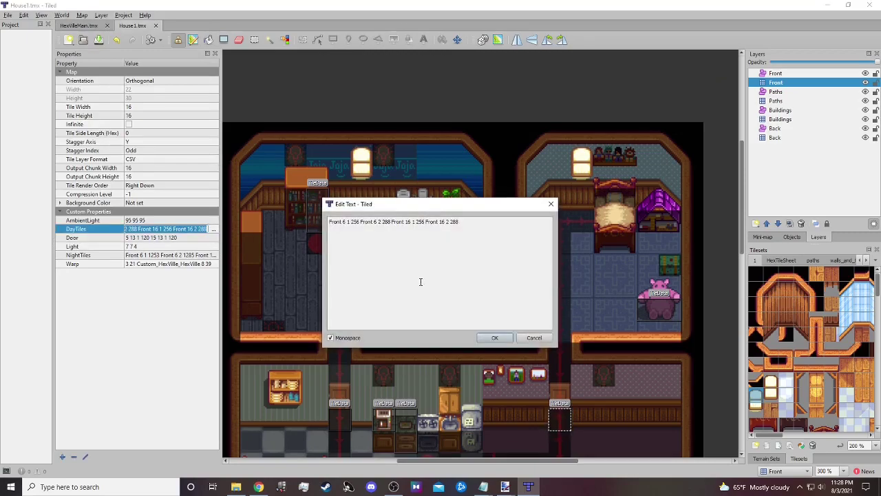
{"action": "left_click", "coordinate": [344, 223]}
{"action": "mouse_move", "coordinate": [360, 222]}
{"action": "left_mouse_down"}
{"action": "mouse_move", "coordinate": [350, 222]}
{"action": "mouse_move", "coordinate": [360, 222]}
{"action": "left_mouse_up"}
{"action": "left_click", "coordinate": [523, 338]}
- Open the House1 tileset in the tileset editor and compare the daytime window tiles' IDs with the map's DayTiles value
{"action": "left_click", "coordinate": [790, 446]}
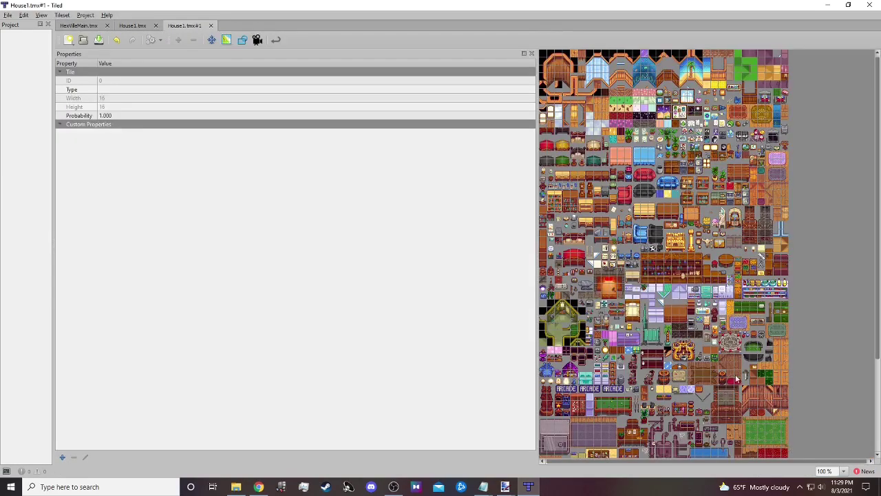
{"action": "left_click", "coordinate": [543, 120]}
{"action": "left_click", "coordinate": [141, 26]}
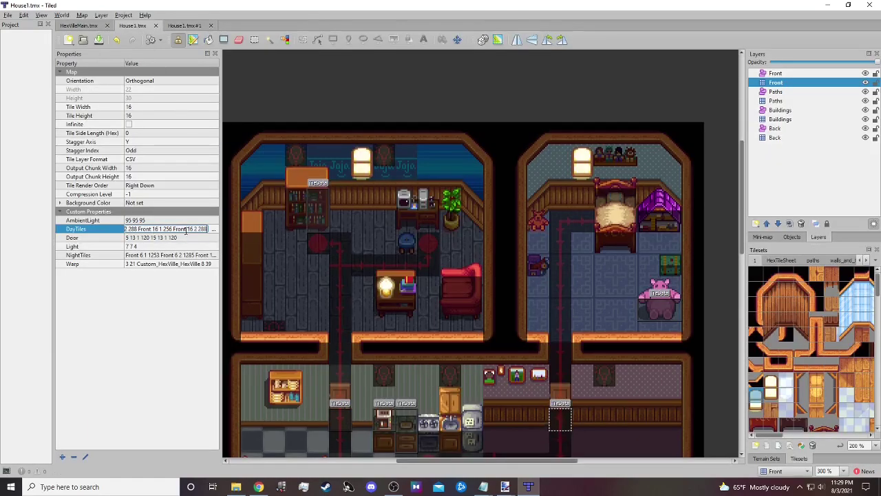
{"action": "left_click", "coordinate": [214, 229]}
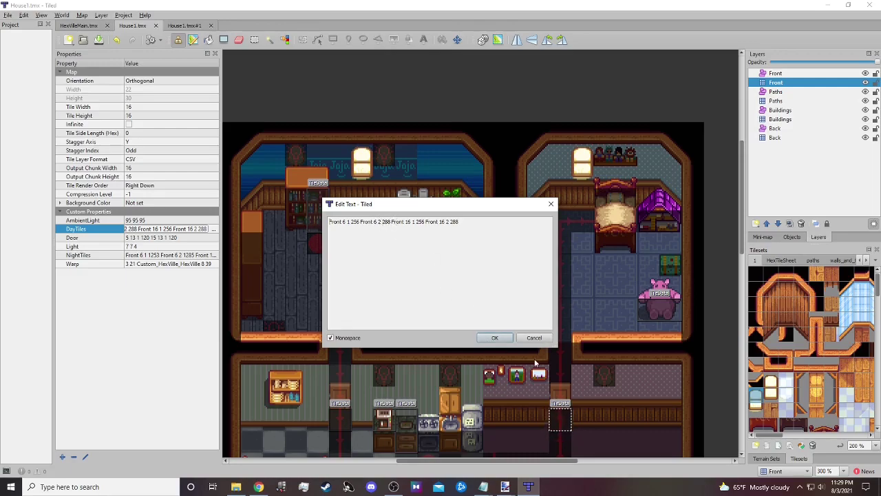
{"action": "left_click", "coordinate": [543, 338]}
{"action": "left_click", "coordinate": [191, 26]}
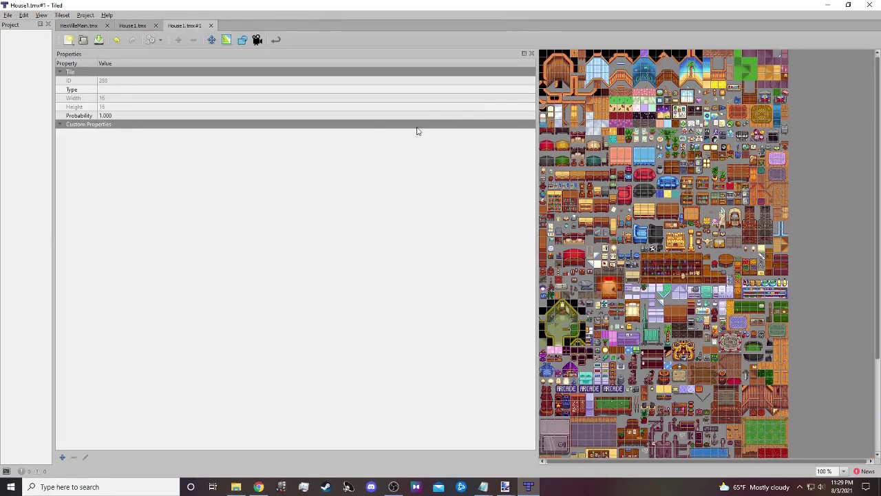
{"action": "left_click", "coordinate": [131, 26]}
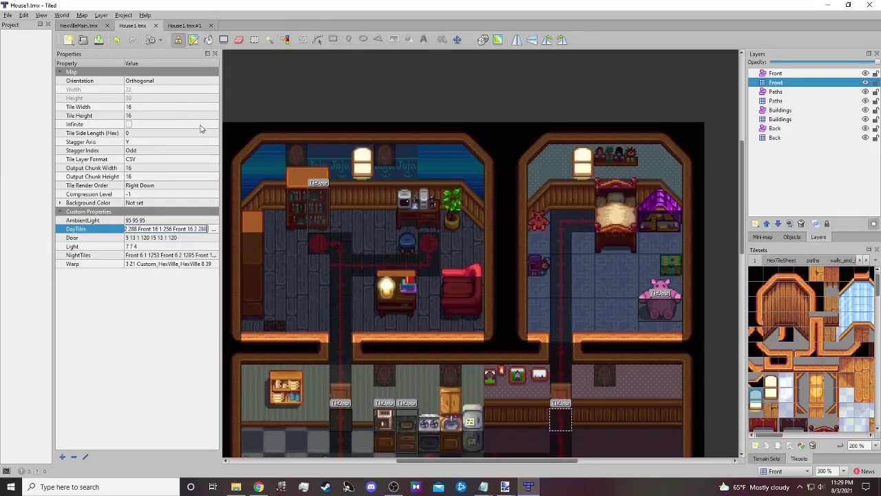
- Examine the DayTiles entries again to see how each window's layer, coordinates and tile ID are listed
{"action": "left_click", "coordinate": [214, 229]}
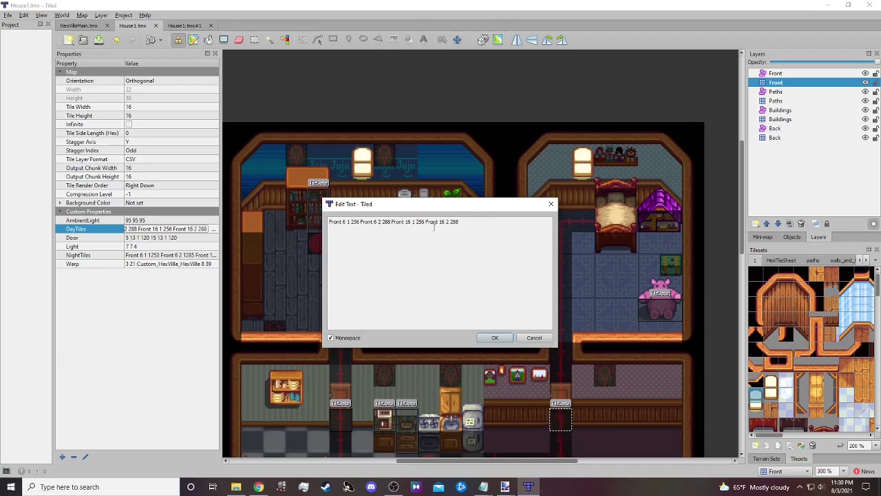
{"action": "left_click", "coordinate": [535, 338]}
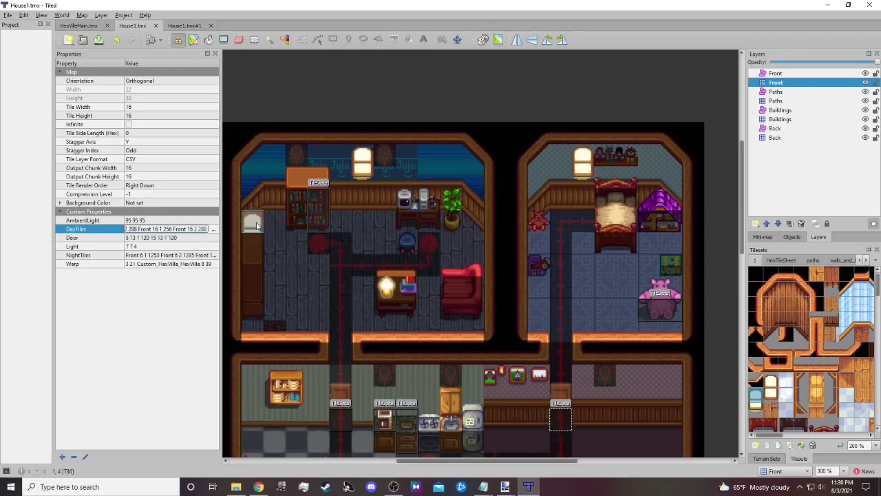
{"action": "left_click", "coordinate": [213, 229]}
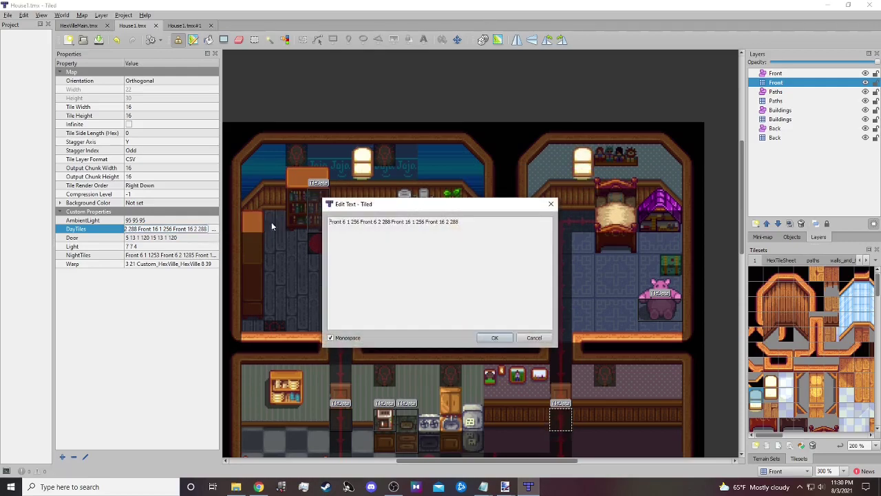
{"action": "left_click", "coordinate": [425, 221]}
{"action": "left_click", "coordinate": [535, 338]}
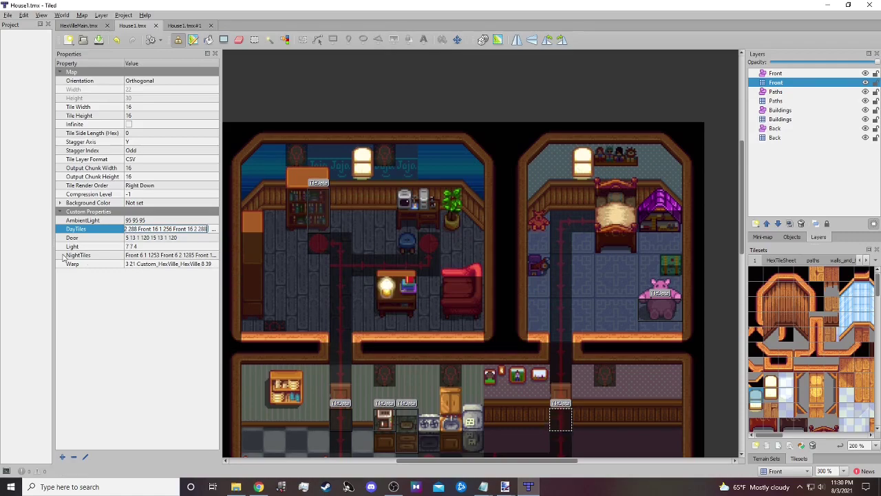
- Read the complete NightTiles property value of the House1 map and close it without changes
{"action": "left_click", "coordinate": [206, 256]}
{"action": "left_click", "coordinate": [213, 255]}
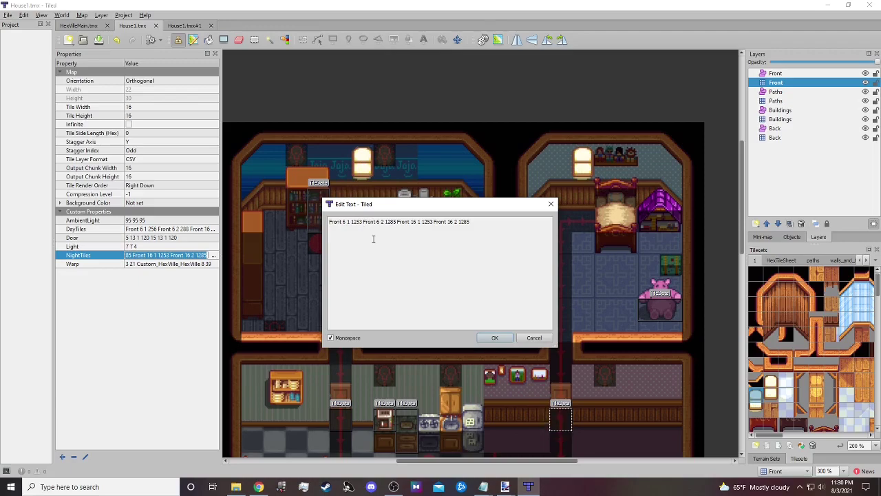
{"action": "left_click_drag", "start_coordinate": [351, 222], "coordinate": [363, 222]}
{"action": "left_click", "coordinate": [532, 337]}
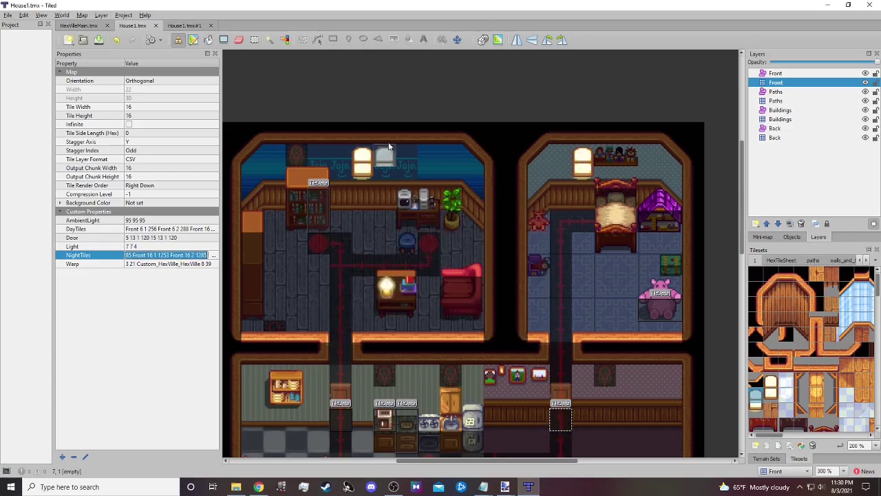
- Check the nighttime window tile's ID in the tileset editor against the map's NightTiles value
{"action": "left_click", "coordinate": [184, 26]}
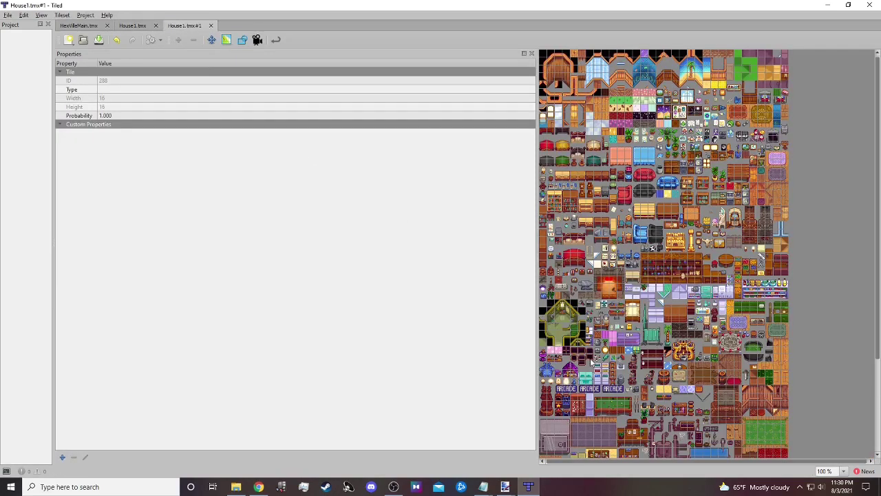
{"action": "left_click", "coordinate": [582, 358]}
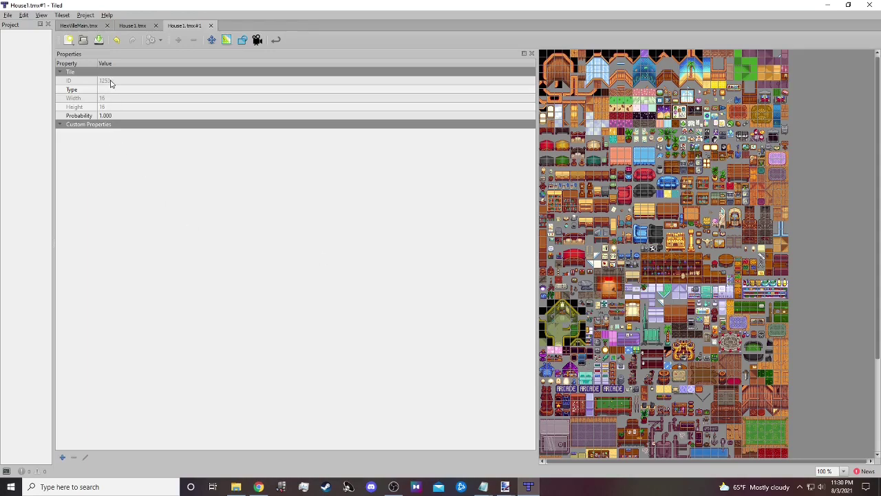
{"action": "left_click", "coordinate": [132, 26]}
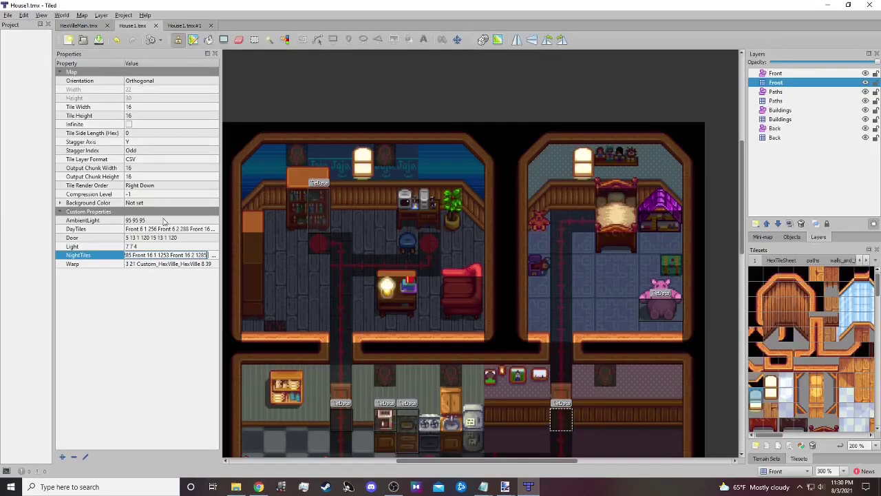
{"action": "left_click", "coordinate": [213, 255]}
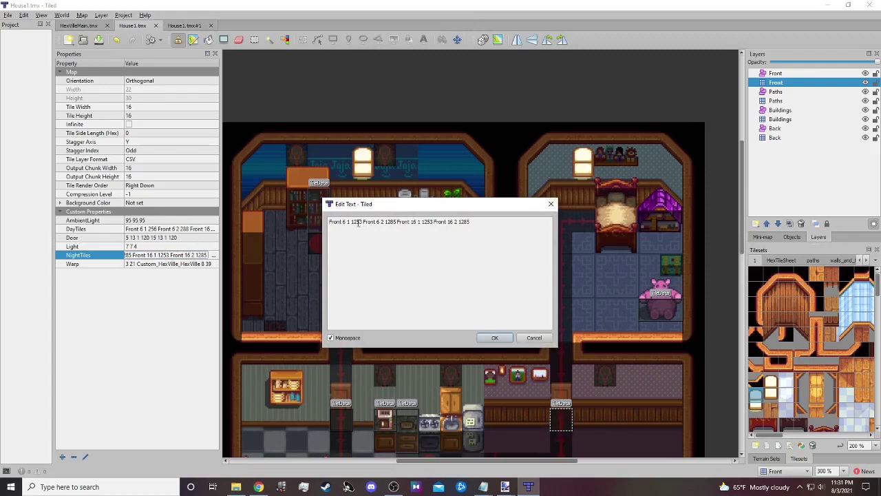
{"action": "left_click", "coordinate": [506, 339]}
{"action": "left_click", "coordinate": [187, 28]}
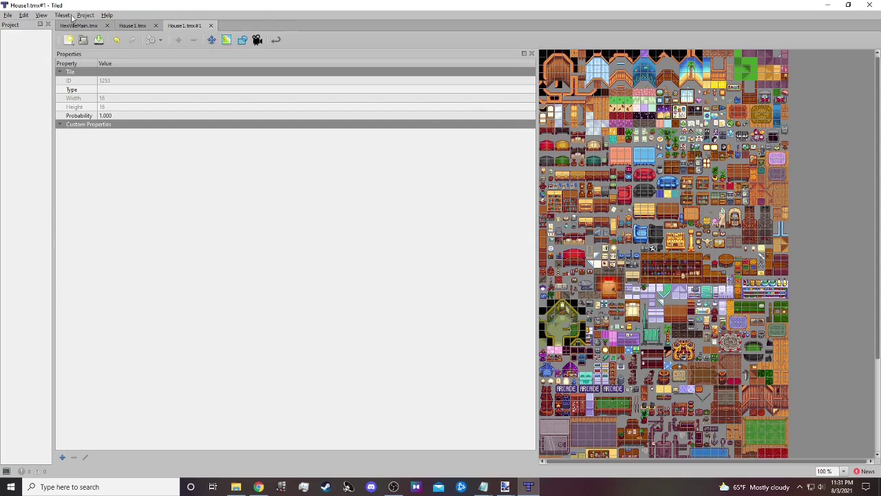
{"action": "left_click", "coordinate": [136, 28]}
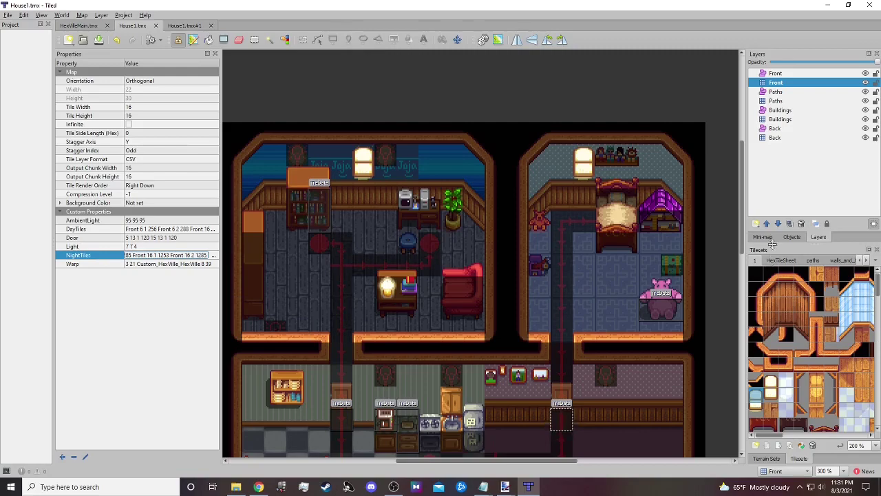
{"action": "left_click", "coordinate": [790, 201]}
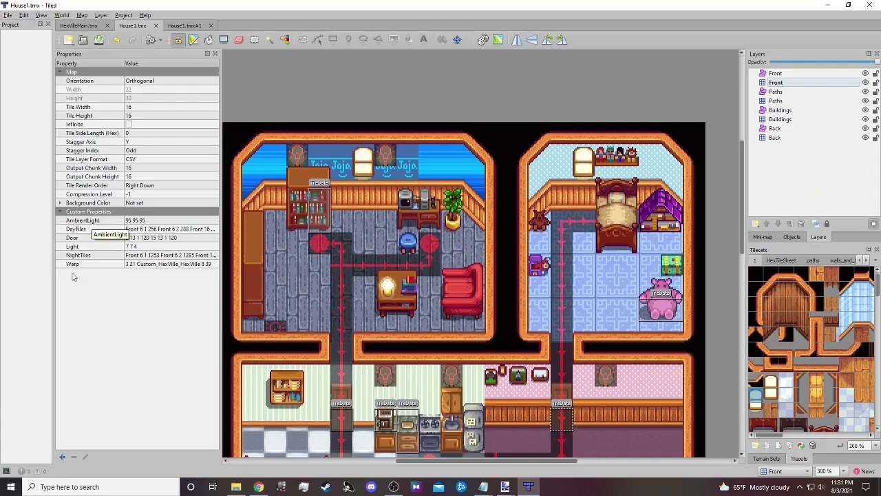
{"action": "left_click", "coordinate": [61, 457]}
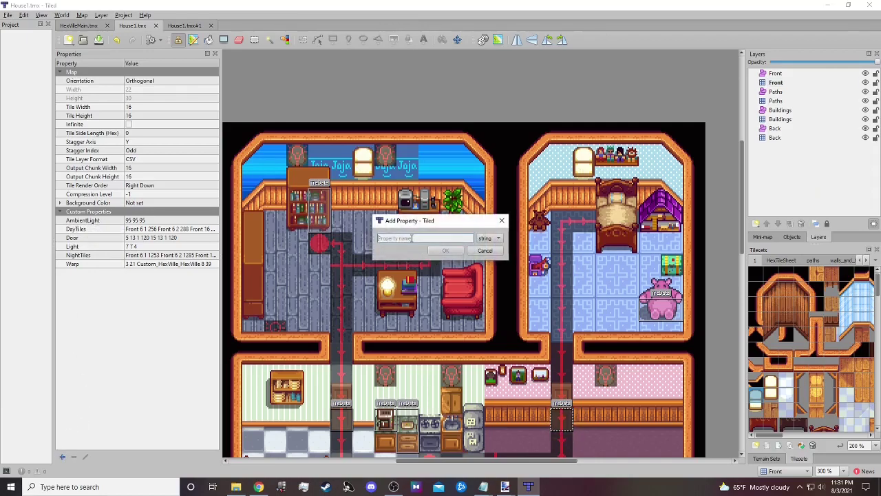
{"action": "type", "text": "AmbientLi"}
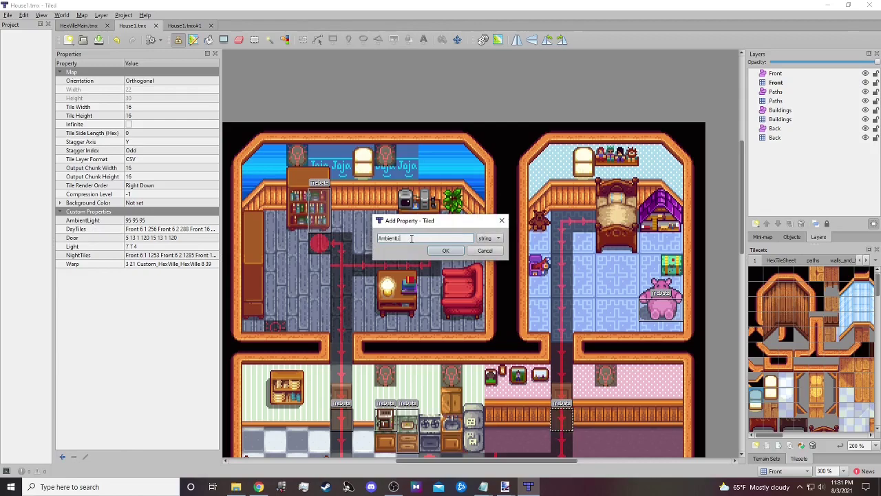
{"action": "type", "text": "ght"}
{"action": "left_click", "coordinate": [488, 251]}
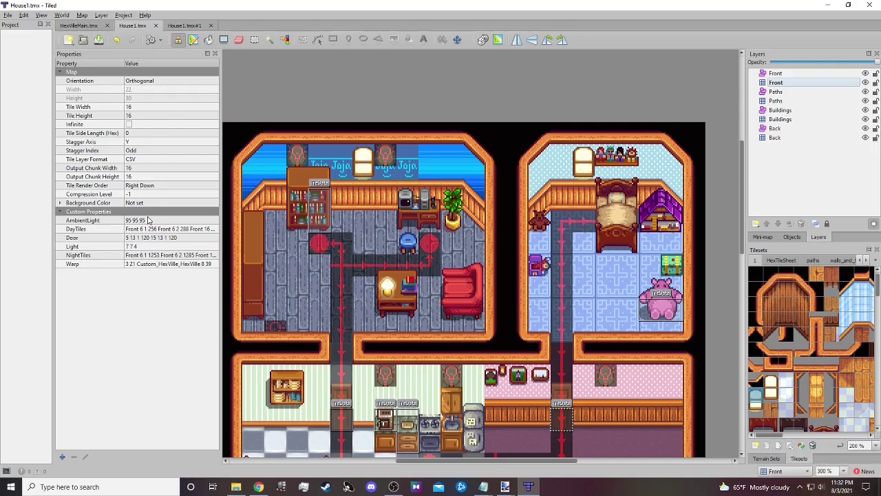
- Enter 255 255 255 as an example below the existing AmbientLight value and remove it again
{"action": "left_click", "coordinate": [207, 220]}
{"action": "left_click", "coordinate": [213, 220]}
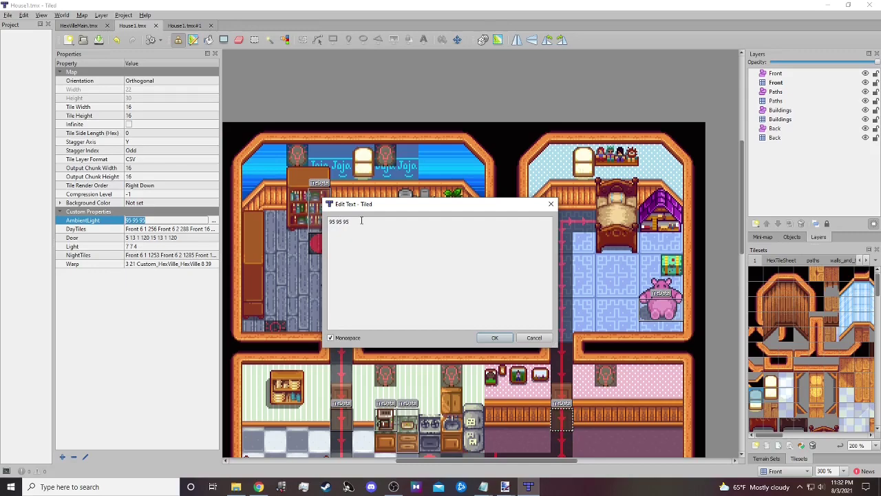
{"action": "type", "text": "255 255 255"}
{"action": "left_click", "coordinate": [328, 230]}
{"action": "left_click_drag", "start_coordinate": [356, 228], "coordinate": [329, 229]}
{"action": "key", "text": "BackSpace"}
{"action": "key", "text": "BackSpace"}
{"action": "left_click", "coordinate": [495, 338]}
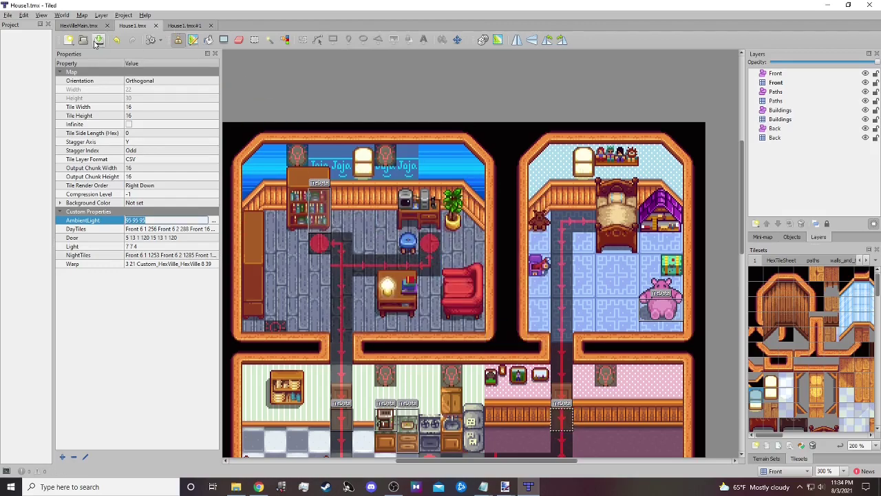
- Close the House1.tmx#1 tileset editor
{"action": "left_click", "coordinate": [199, 25]}
{"action": "left_click", "coordinate": [144, 310]}
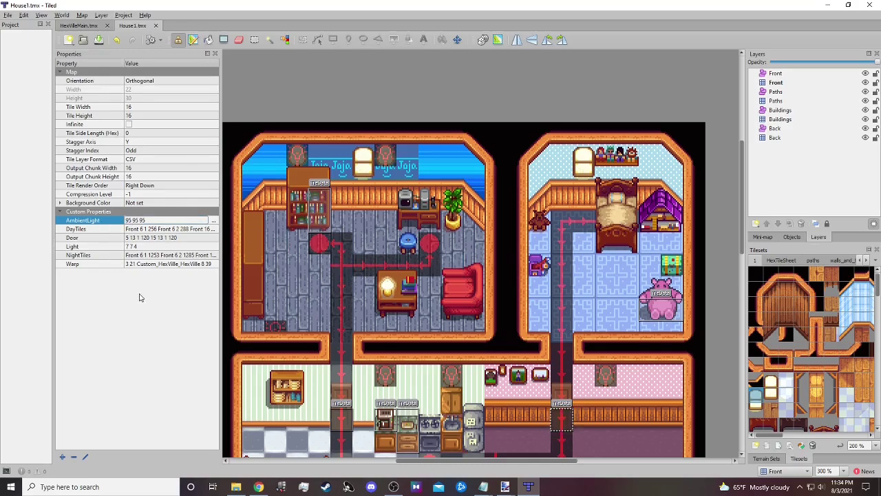
- Open the recent map JojaQuik.tmx, check its AmbientLight map property, and close it again
{"action": "left_click", "coordinate": [10, 15]}
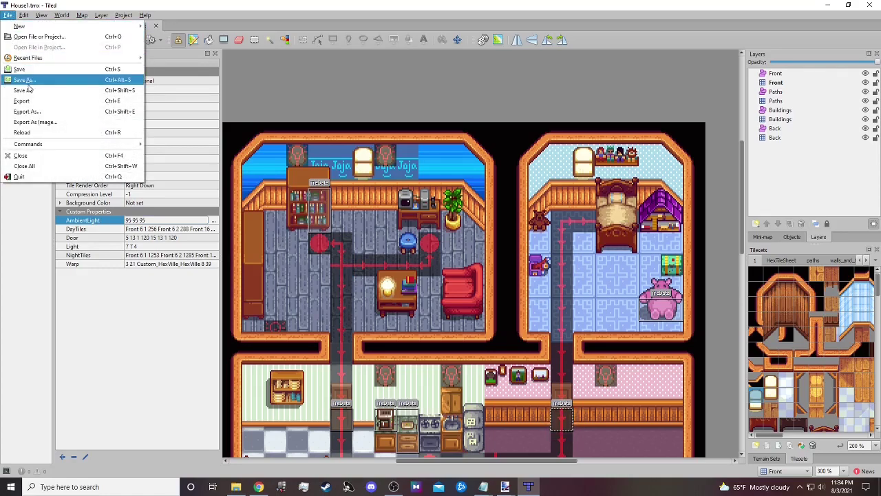
{"action": "mouse_move", "coordinate": [34, 60]}
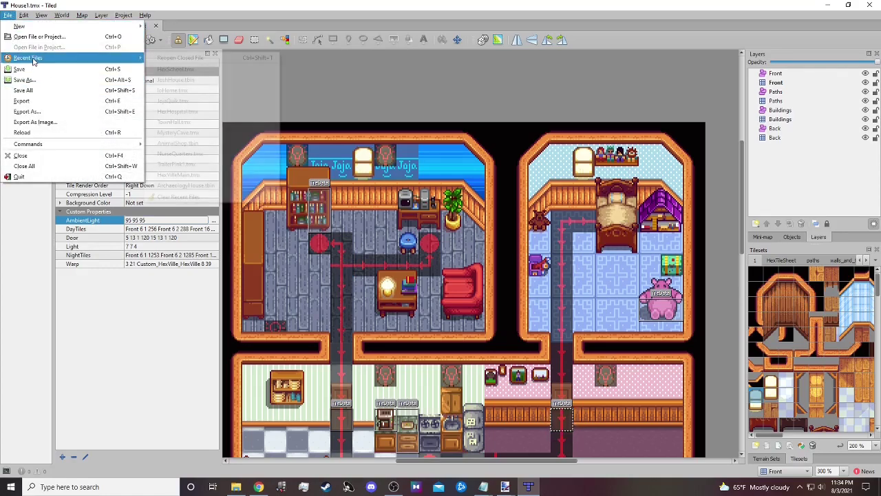
{"action": "left_click", "coordinate": [172, 101]}
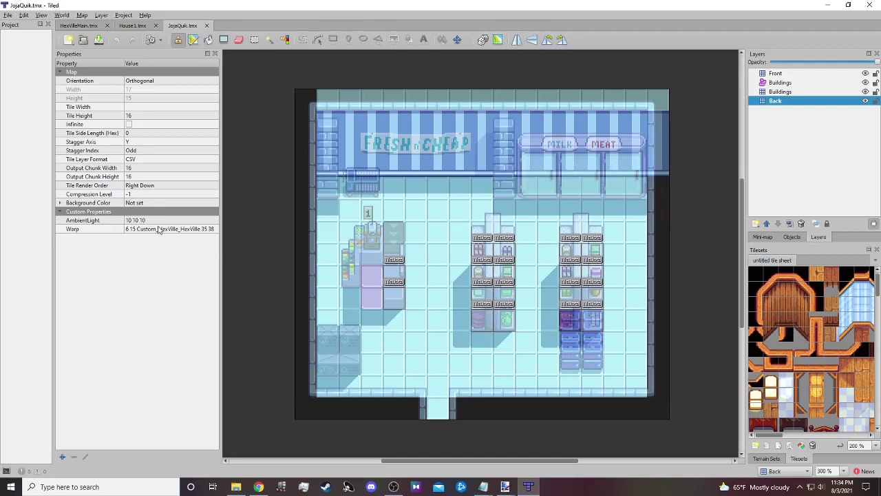
{"action": "left_click", "coordinate": [206, 26]}
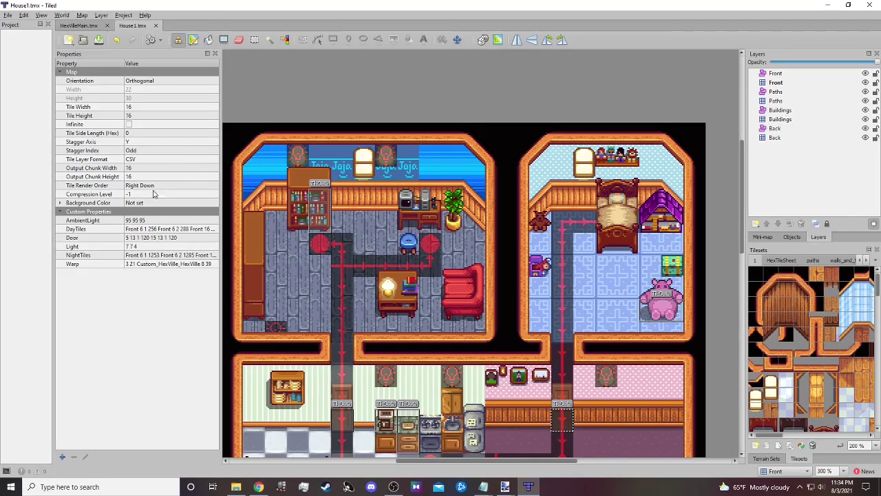
- Retype House1's AmbientLight numbers as 95 95 95 to demonstrate the three color values, and cancel the edit
{"action": "double_click", "coordinate": [147, 220]}
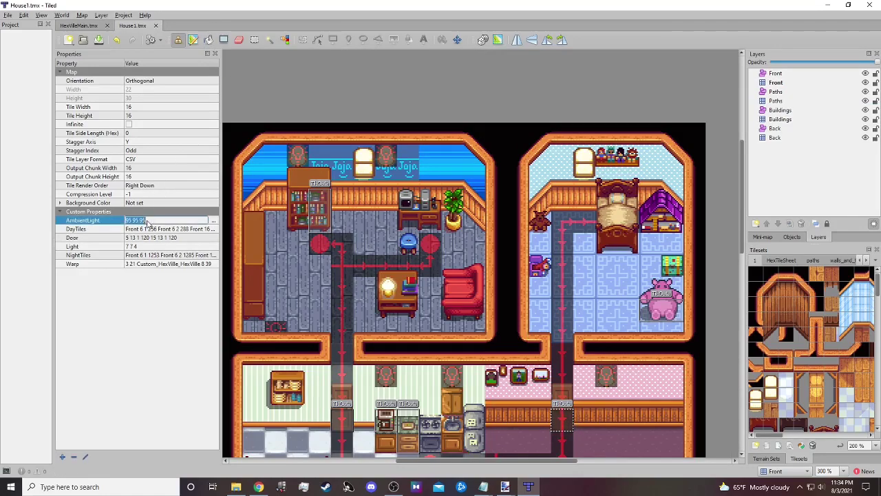
{"action": "left_click", "coordinate": [212, 221]}
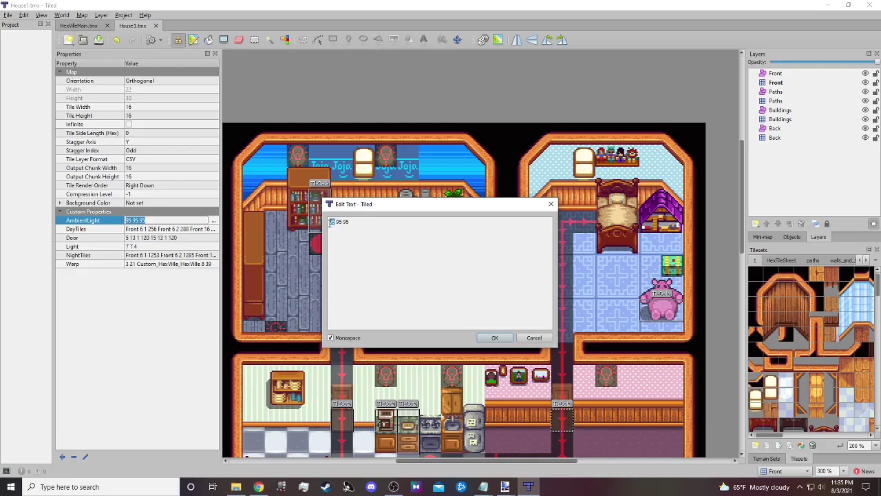
{"action": "double_click", "coordinate": [331, 223]}
{"action": "type", "text": "95"}
{"action": "double_click", "coordinate": [345, 221]}
{"action": "double_click", "coordinate": [339, 221]}
{"action": "left_click", "coordinate": [353, 221]}
{"action": "key", "text": "BackSpace"}
{"action": "key", "text": "BackSpace"}
{"action": "key", "text": "BackSpace"}
{"action": "key", "text": "BackSpace"}
{"action": "type", "text": "5 95"}
{"action": "left_click", "coordinate": [534, 337]}
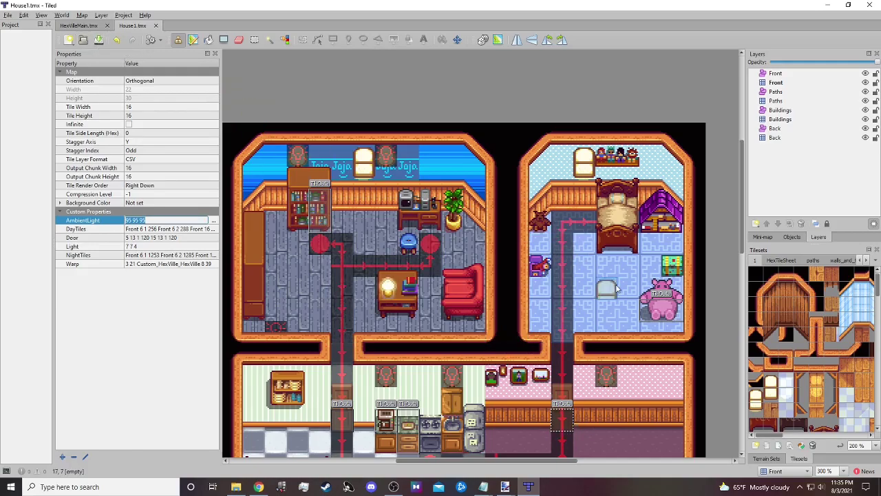
{"action": "scroll", "coordinate": [515, 331], "scroll_direction": "down", "scroll_amount": 2}
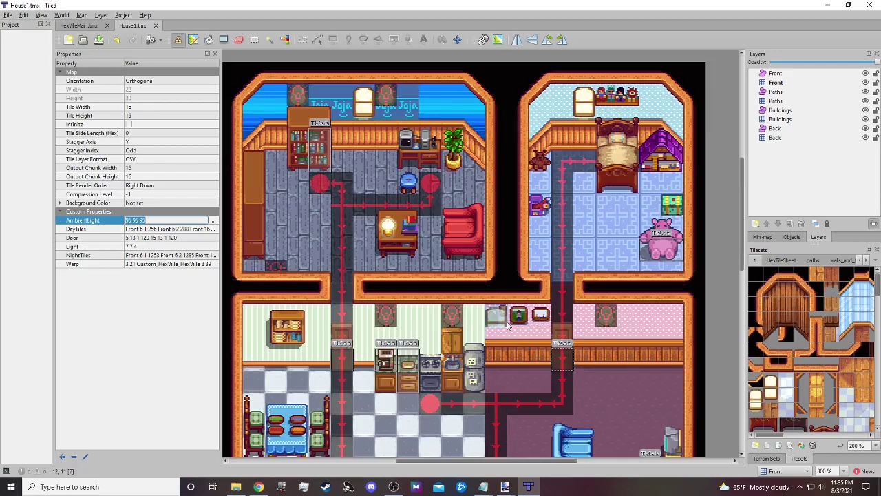
{"action": "scroll", "coordinate": [507, 324], "scroll_direction": "down", "scroll_amount": 4}
{"action": "scroll", "coordinate": [506, 324], "scroll_direction": "up", "scroll_amount": 4}
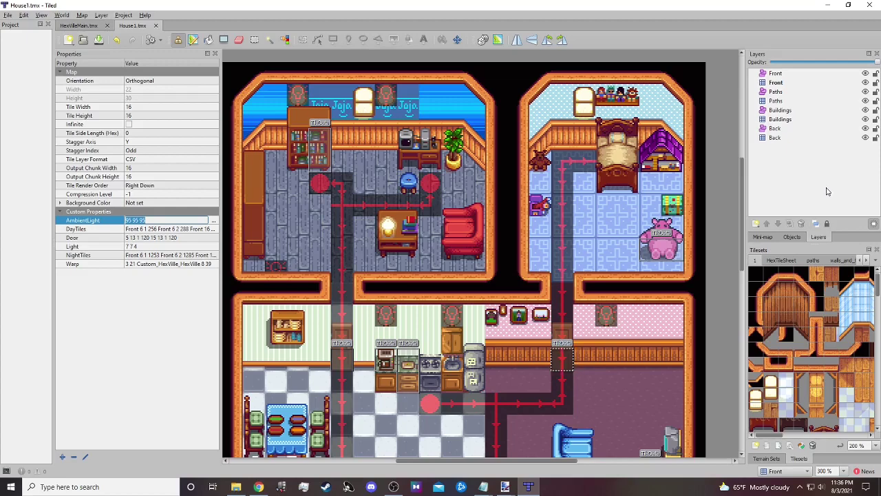
{"action": "left_click", "coordinate": [614, 278]}
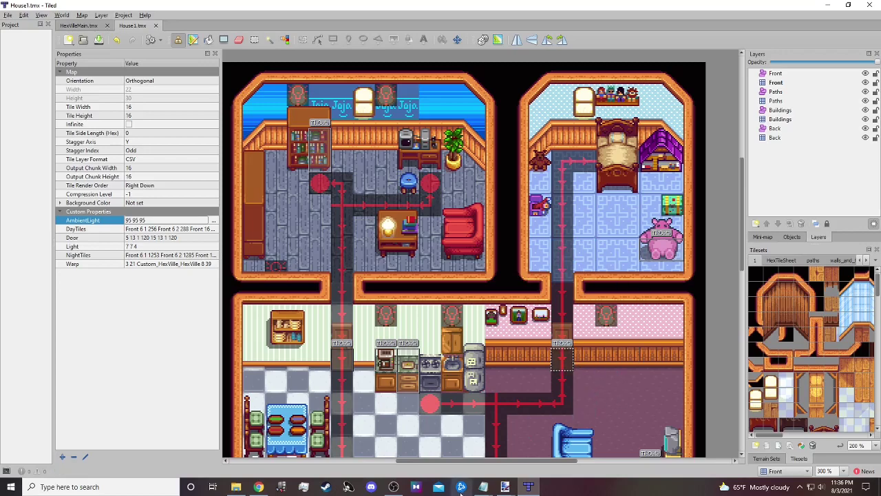
- Copy the line "debug warp Custom_HexVille_HexVille" from the warpdata Notepad file and return to Tiled
{"action": "mouse_move", "coordinate": [483, 486]}
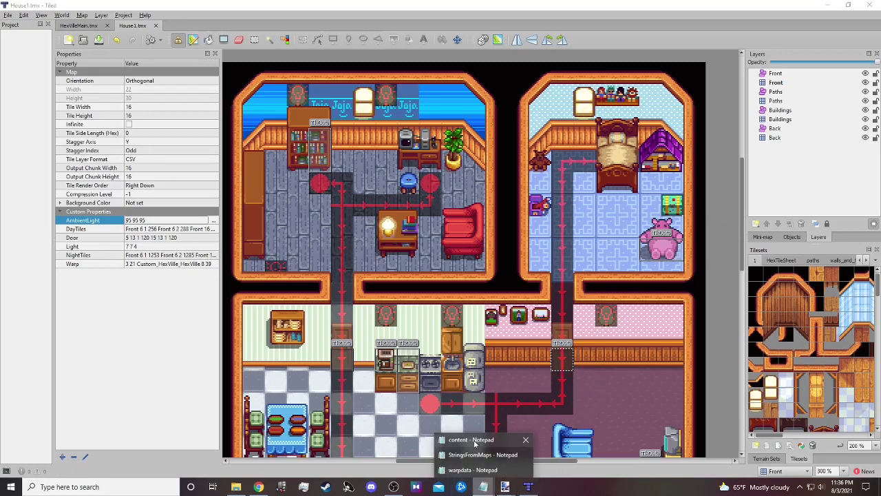
{"action": "left_click", "coordinate": [473, 471]}
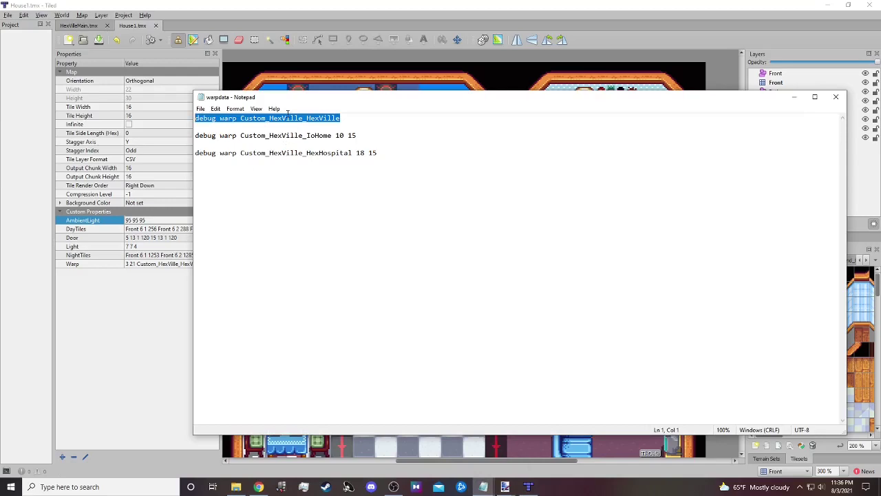
{"action": "right_click", "coordinate": [287, 114]}
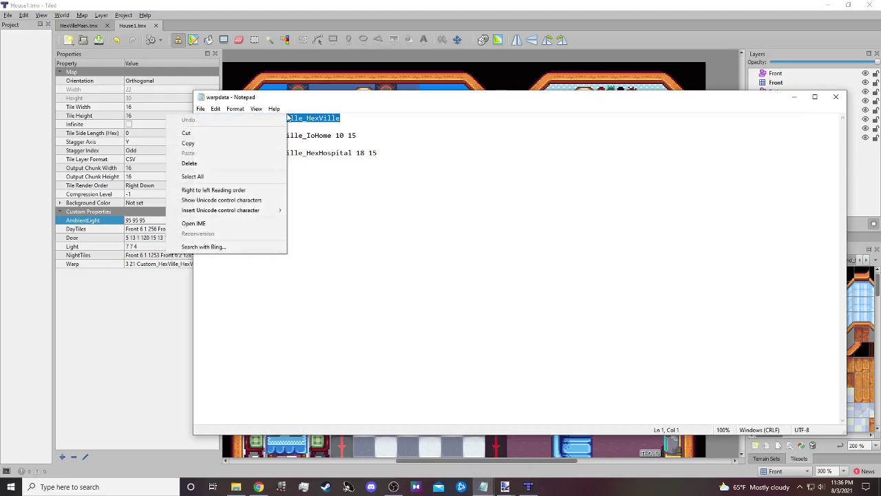
{"action": "left_click", "coordinate": [223, 143]}
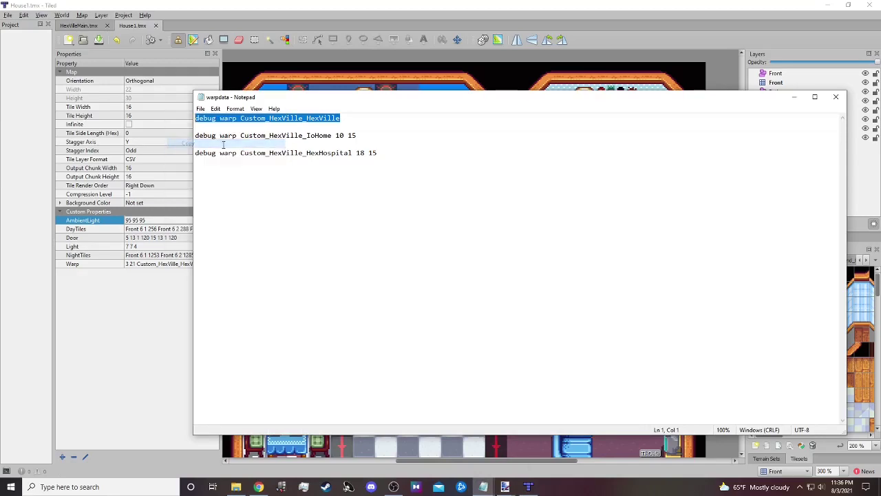
{"action": "left_click", "coordinate": [121, 320]}
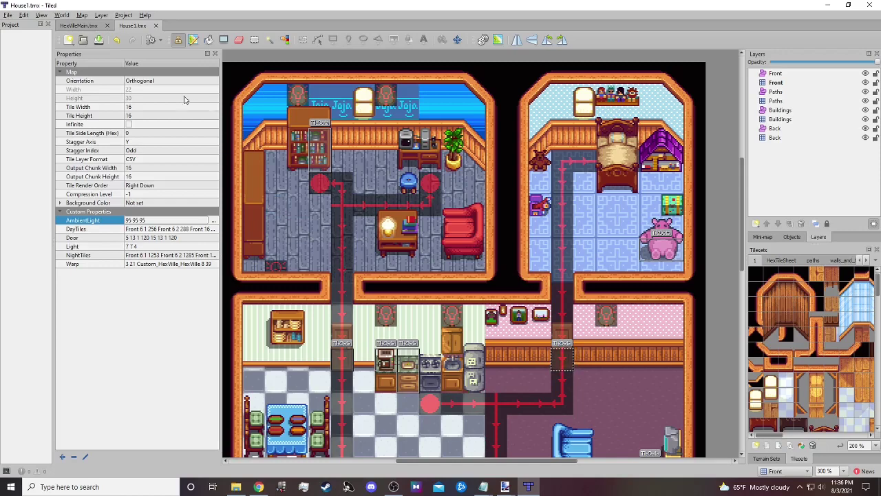
- Copy the location name Custom_HexVille_PinkHouse from the pink house door's Action property in HexVilleMain.tmx
{"action": "left_click", "coordinate": [81, 25]}
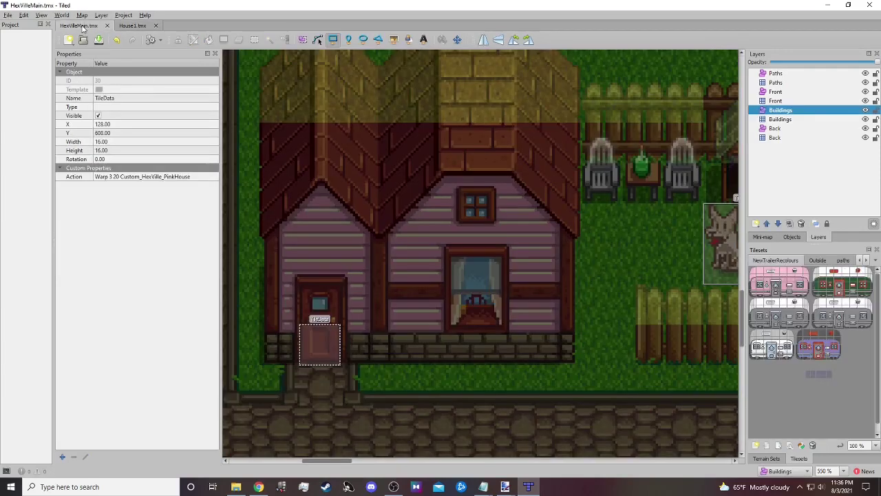
{"action": "left_click", "coordinate": [163, 177]}
{"action": "left_click_drag", "start_coordinate": [193, 176], "coordinate": [121, 176]}
{"action": "right_click", "coordinate": [127, 177]}
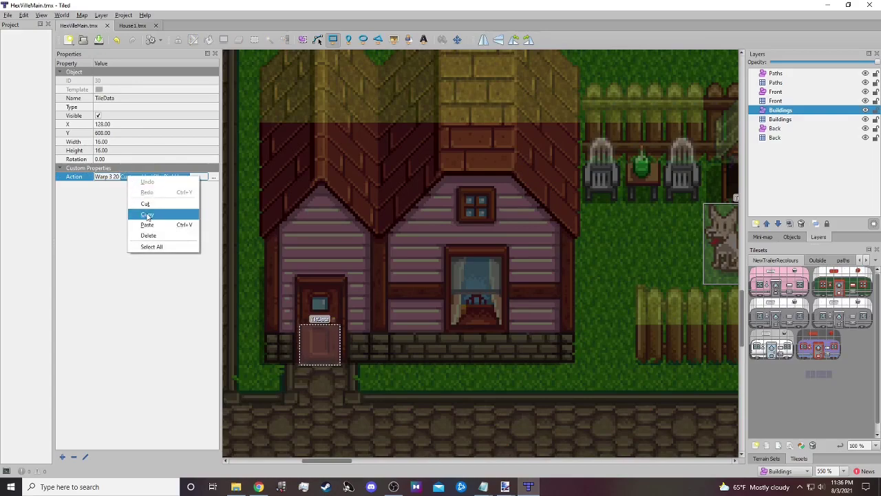
{"action": "left_click", "coordinate": [141, 214]}
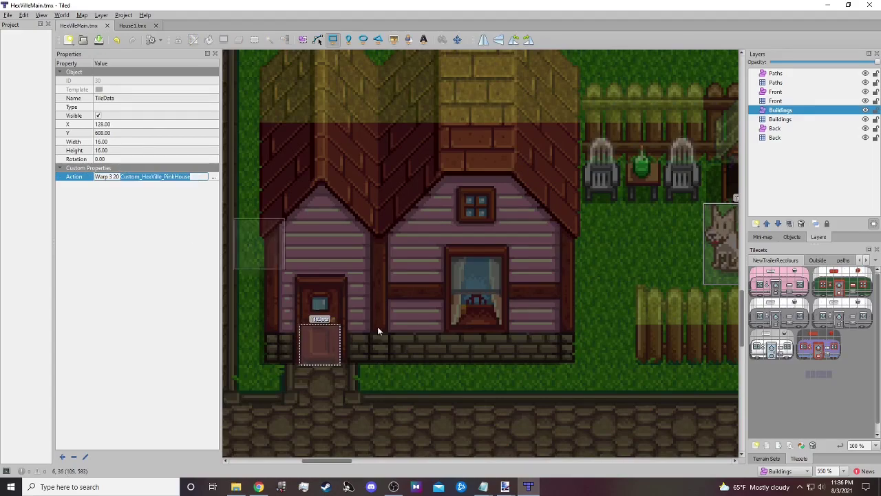
- Go to the [CP]HexVille mod folder in File Explorer and bring up its content file in Notepad
{"action": "left_click", "coordinate": [483, 486]}
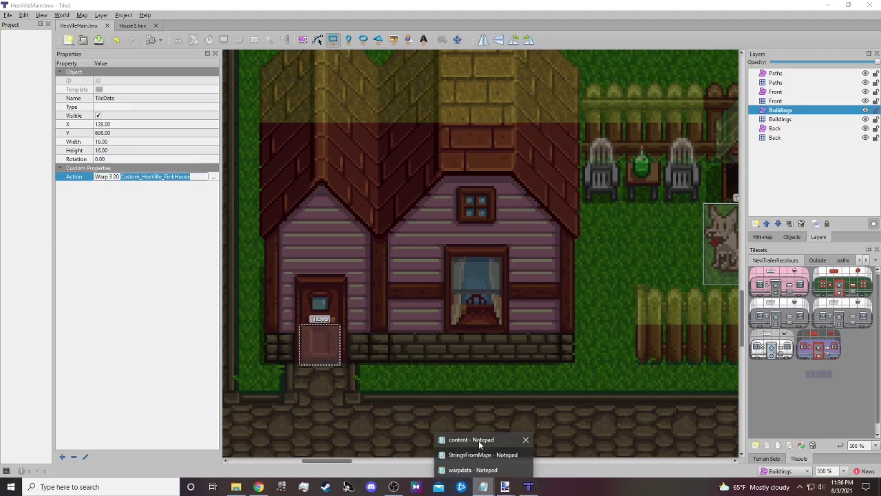
{"action": "left_click", "coordinate": [237, 488]}
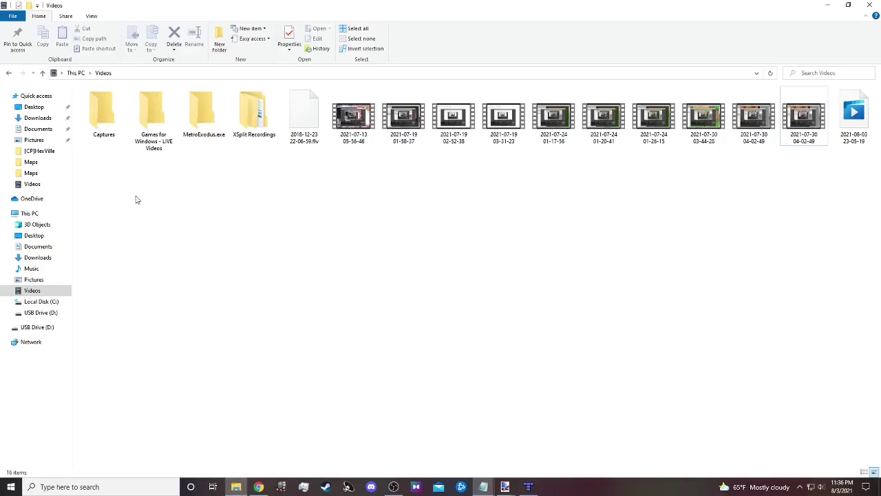
{"action": "left_click", "coordinate": [40, 152]}
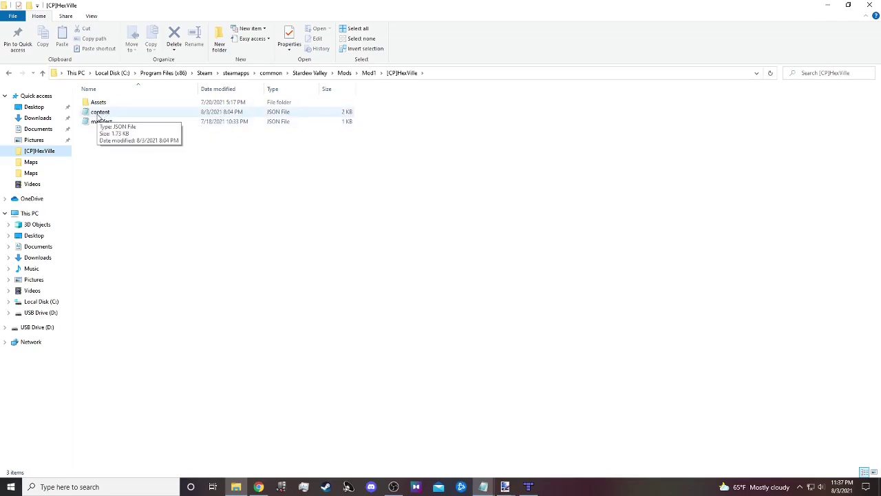
{"action": "mouse_move", "coordinate": [483, 487]}
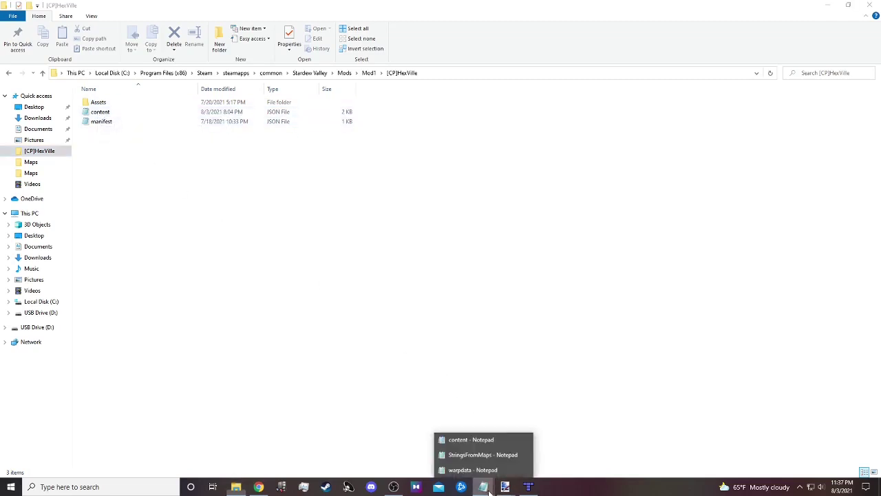
{"action": "left_click", "coordinate": [480, 442]}
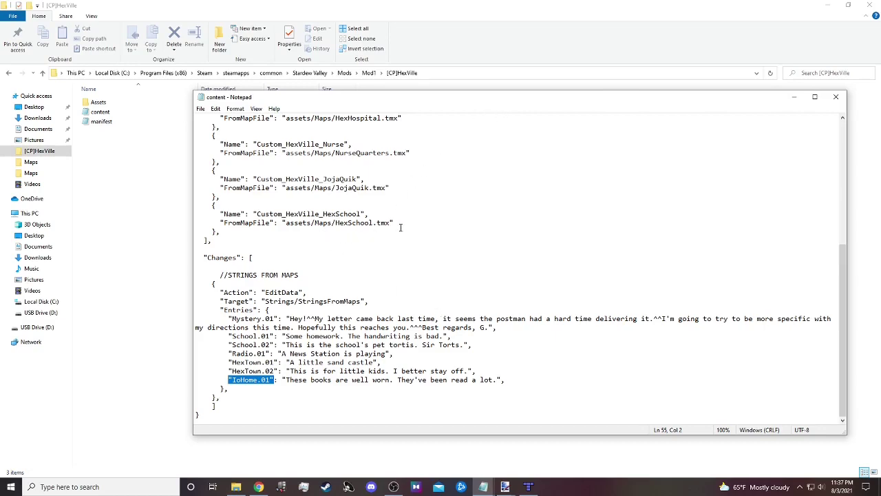
- Duplicate the Custom_HexVille_HexSchool location entry directly below itself in the content file
{"action": "left_click_drag", "start_coordinate": [394, 222], "coordinate": [197, 205]}
{"action": "right_click", "coordinate": [208, 211]}
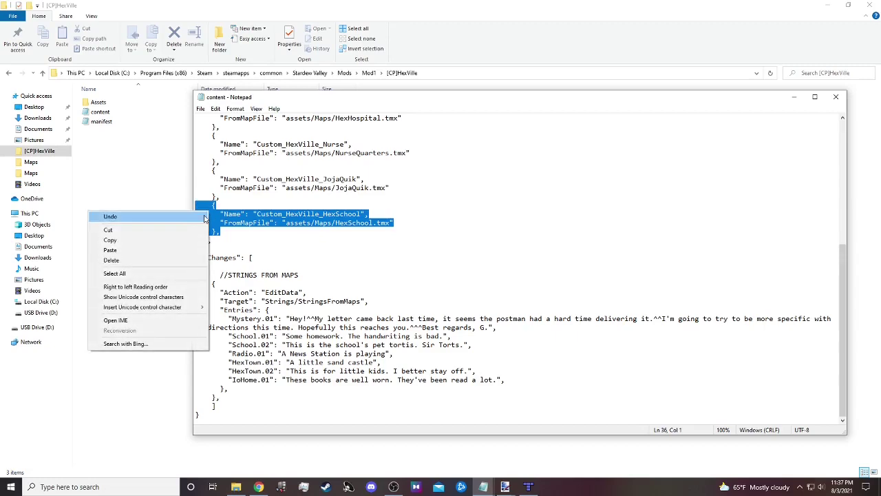
{"action": "left_click", "coordinate": [110, 240]}
{"action": "left_click", "coordinate": [224, 232]}
{"action": "key", "text": "Return"}
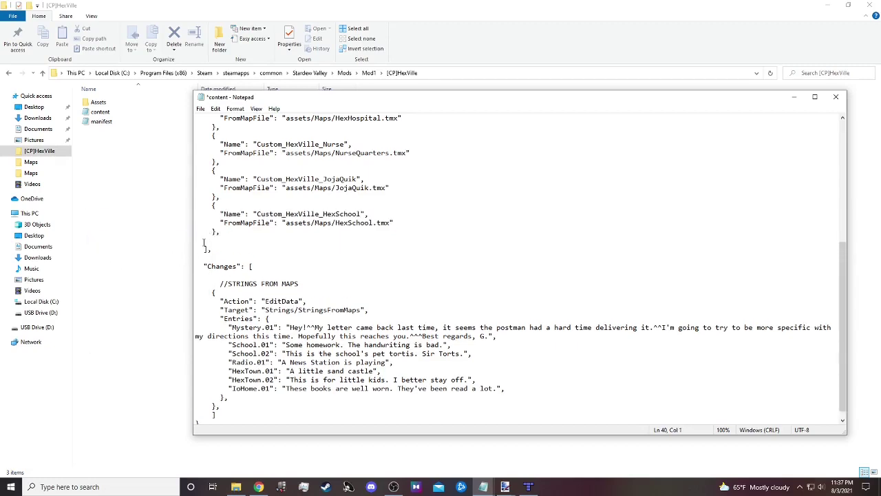
{"action": "right_click", "coordinate": [204, 242]}
{"action": "left_click", "coordinate": [197, 281]}
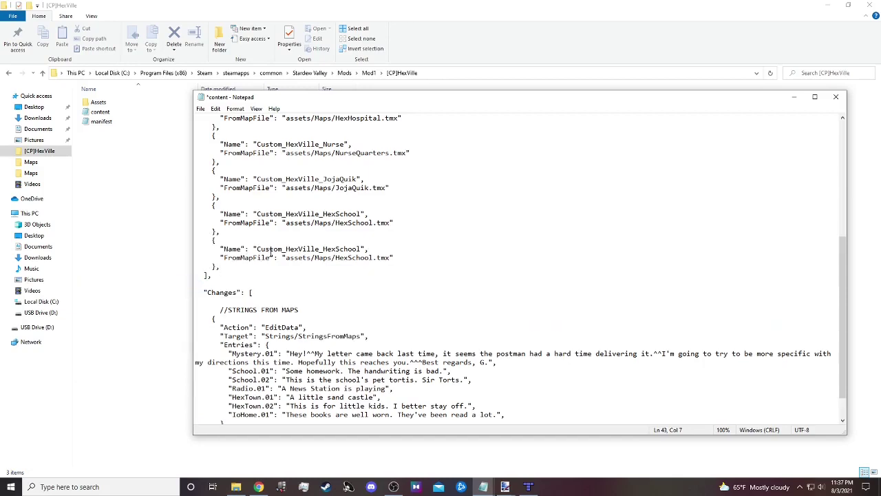
- Replace HexSchool in the duplicated entry's Name with Custom_HexVille_PinkHouse, copied from the door's Action property in Tiled
{"action": "left_click_drag", "start_coordinate": [361, 249], "coordinate": [325, 251]}
{"action": "left_click", "coordinate": [502, 483]}
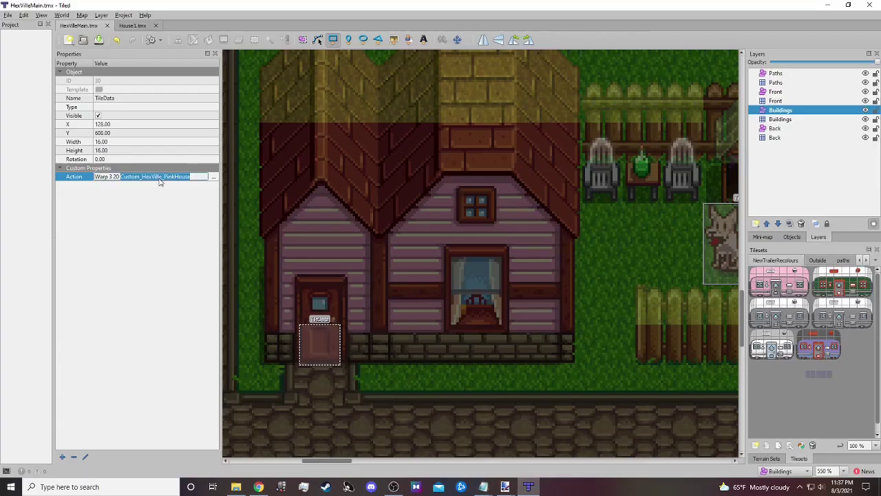
{"action": "right_click", "coordinate": [159, 181]}
{"action": "left_click", "coordinate": [173, 218]}
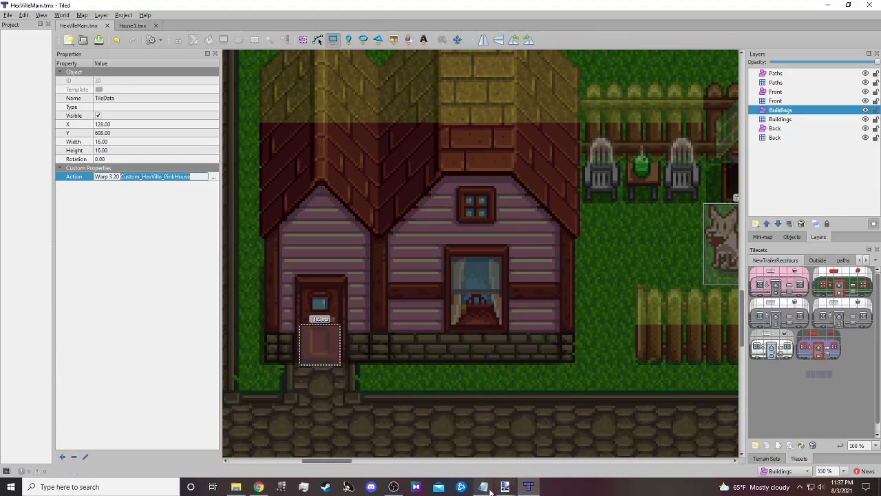
{"action": "mouse_move", "coordinate": [490, 488]}
{"action": "left_click", "coordinate": [475, 438]}
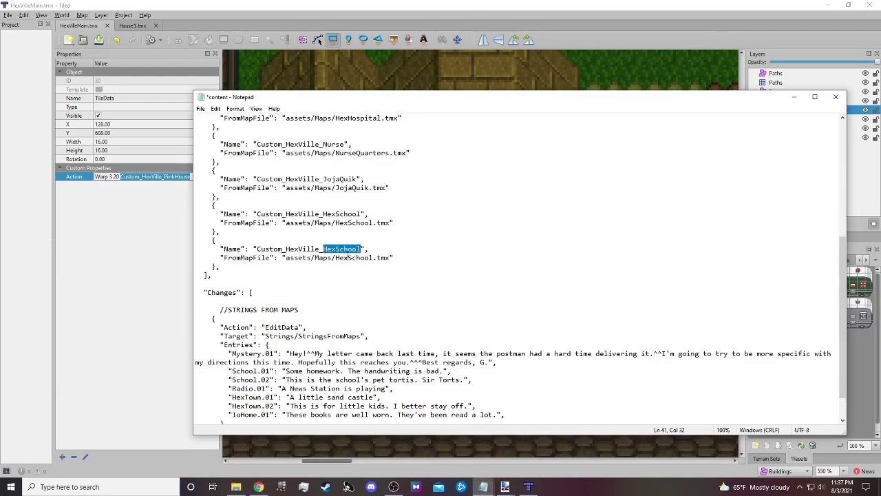
{"action": "right_click", "coordinate": [347, 253]}
{"action": "left_click", "coordinate": [295, 293]}
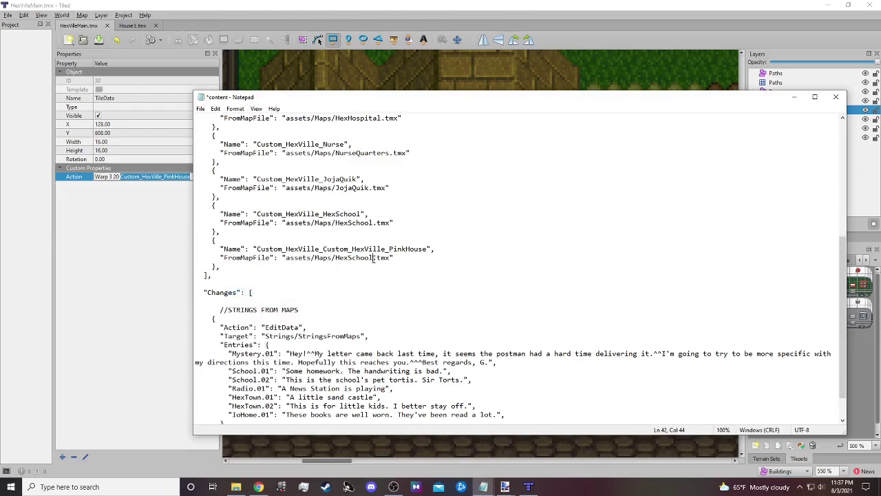
- Select HexSchool in the new entry's FromMapFile path, then switch to Tiled and save House1.tmx
{"action": "left_click_drag", "start_coordinate": [374, 257], "coordinate": [340, 259]}
{"action": "left_click", "coordinate": [459, 5]}
{"action": "left_click", "coordinate": [124, 26]}
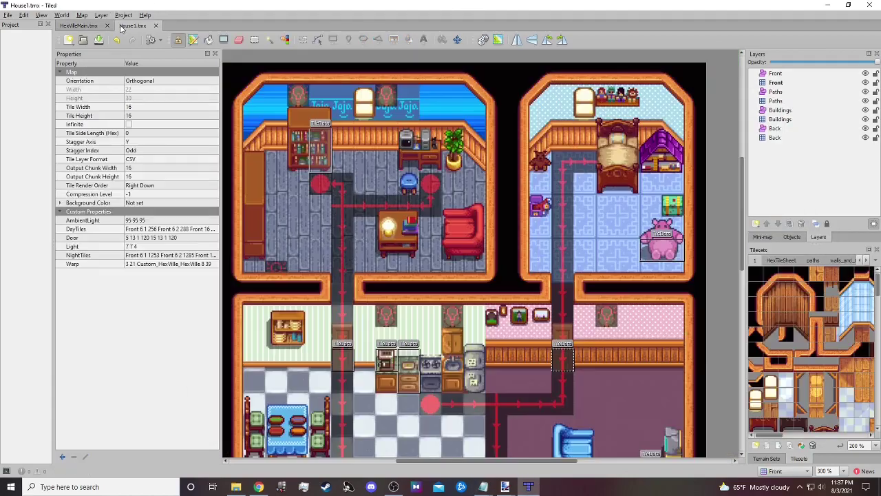
{"action": "left_click", "coordinate": [6, 15]}
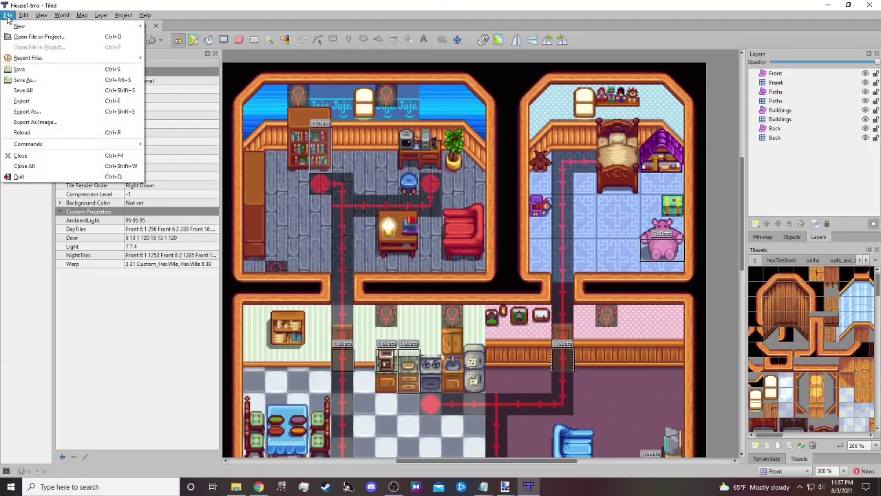
{"action": "left_click", "coordinate": [23, 70]}
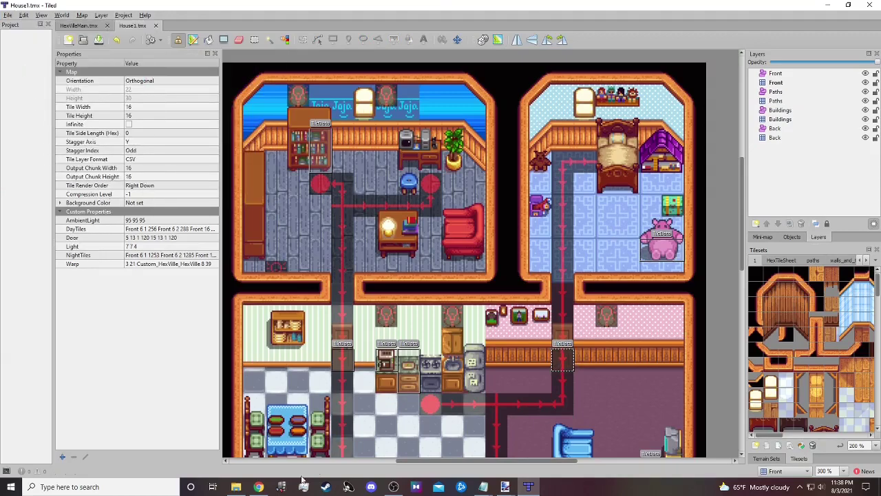
- Open the Assets/Maps folder of the [CP]HexVille mod in File Explorer to check the house map's file name
{"action": "left_click", "coordinate": [236, 487]}
{"action": "left_click", "coordinate": [102, 104]}
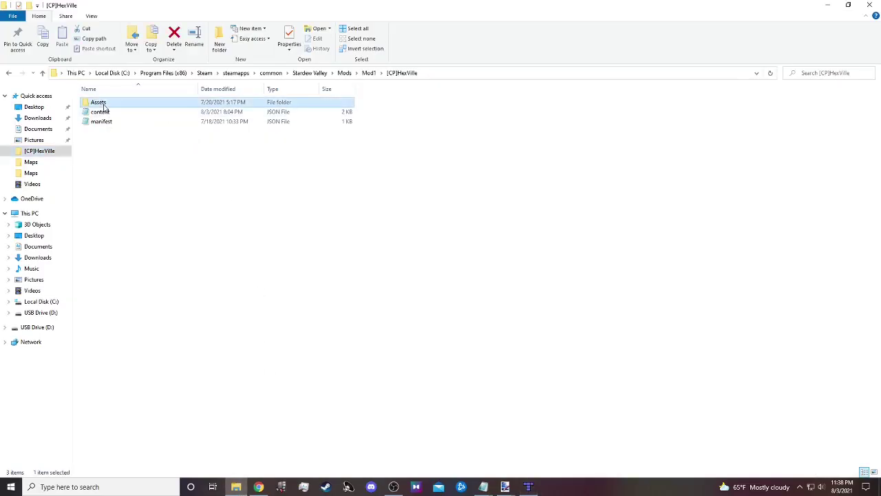
{"action": "double_click", "coordinate": [103, 107]}
{"action": "double_click", "coordinate": [103, 106]}
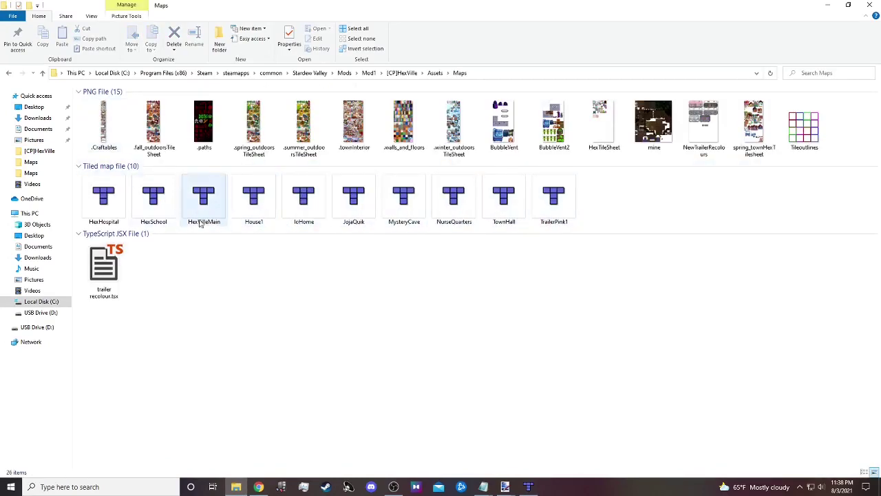
- Close House1.tmx in Tiled, leave the program, and rename the House1 map file in the Maps folder to PinkHouse
{"action": "double_click", "coordinate": [238, 215]}
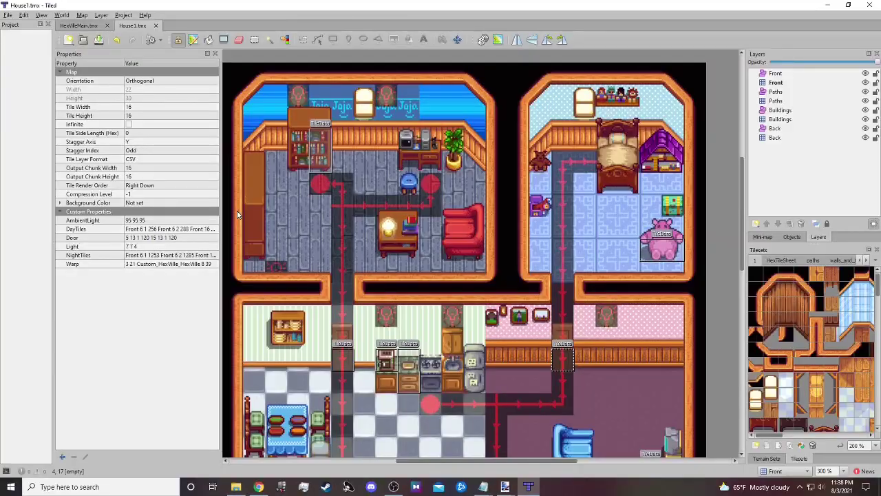
{"action": "left_click", "coordinate": [156, 26]}
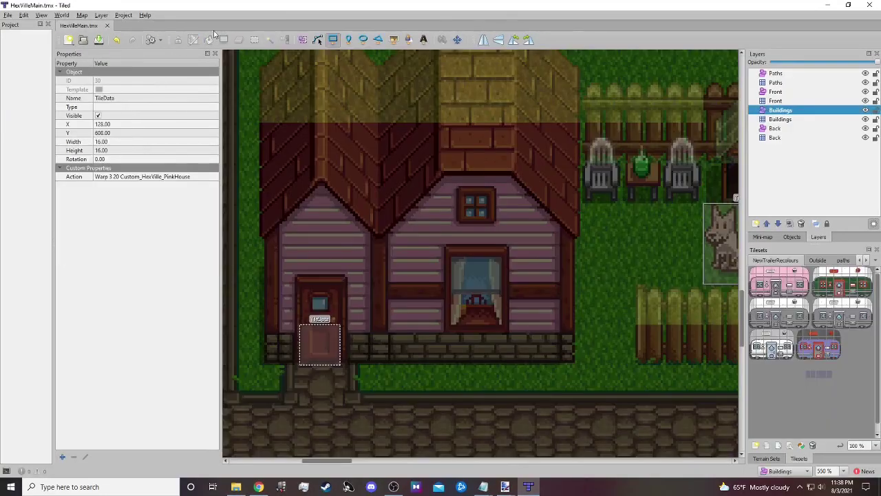
{"action": "left_click", "coordinate": [831, 5]}
{"action": "right_click", "coordinate": [250, 221]}
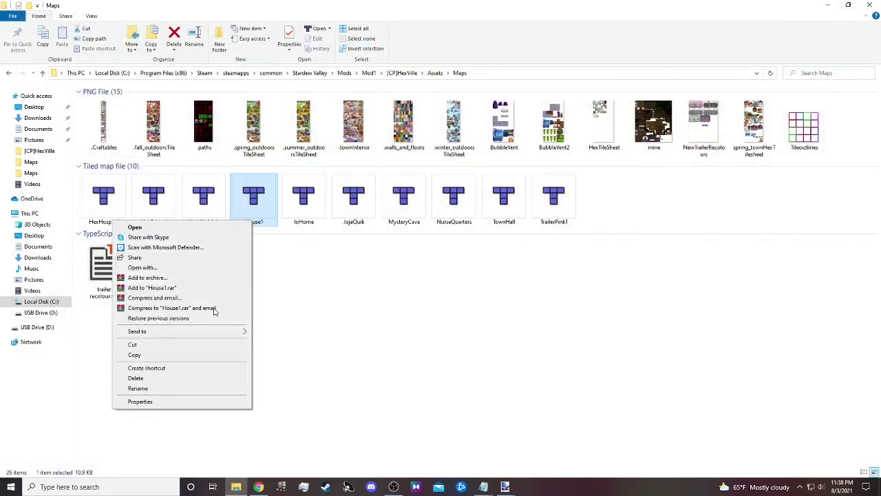
{"action": "left_click", "coordinate": [137, 388]}
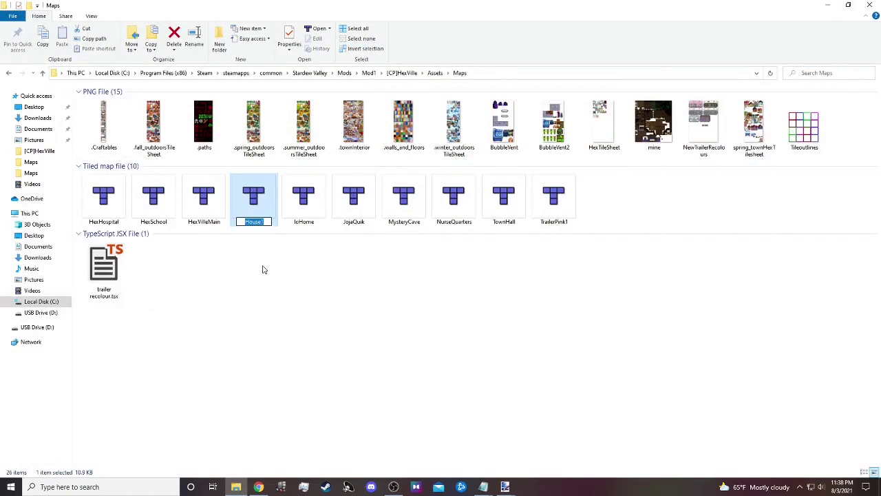
{"action": "type", "text": "PinkHouse"}
- Replace HexSchool with PinkHouse in the new entry's FromMapFile path in the content file
{"action": "left_click", "coordinate": [484, 487]}
{"action": "left_click", "coordinate": [463, 442]}
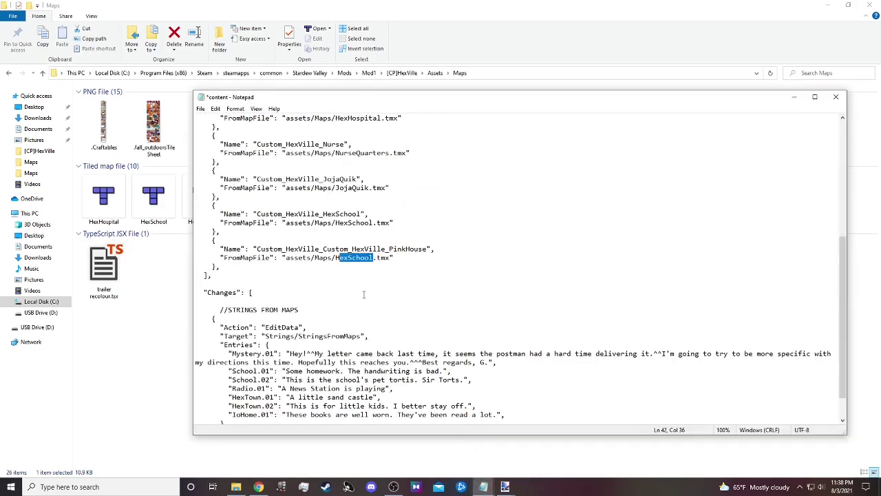
{"action": "key", "text": "BackSpace"}
{"action": "key", "text": "BackSpace"}
{"action": "type", "text": "PinkHouse"}
- Review the CustomLocations entries against the [CP]HexVille folder and save the content file
{"action": "scroll", "coordinate": [425, 372], "scroll_direction": "up", "scroll_amount": 8}
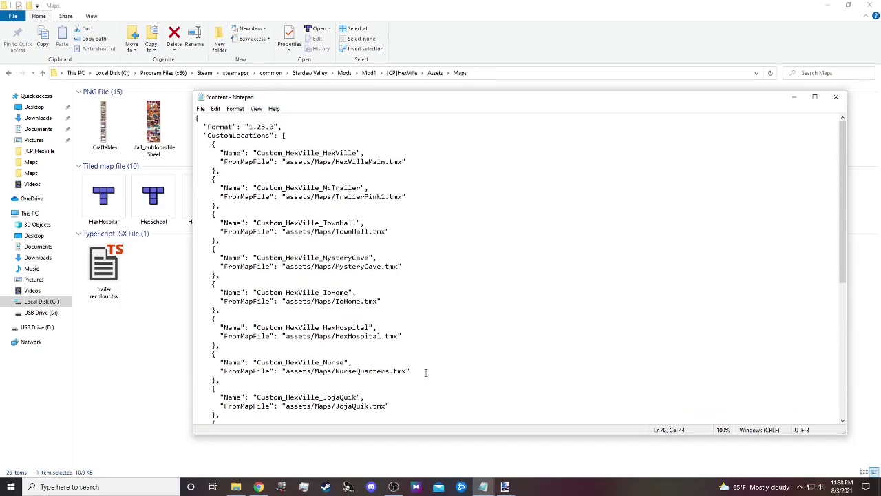
{"action": "scroll", "coordinate": [426, 372], "scroll_direction": "down", "scroll_amount": 1}
{"action": "scroll", "coordinate": [429, 380], "scroll_direction": "up", "scroll_amount": 1}
{"action": "left_click", "coordinate": [402, 73]}
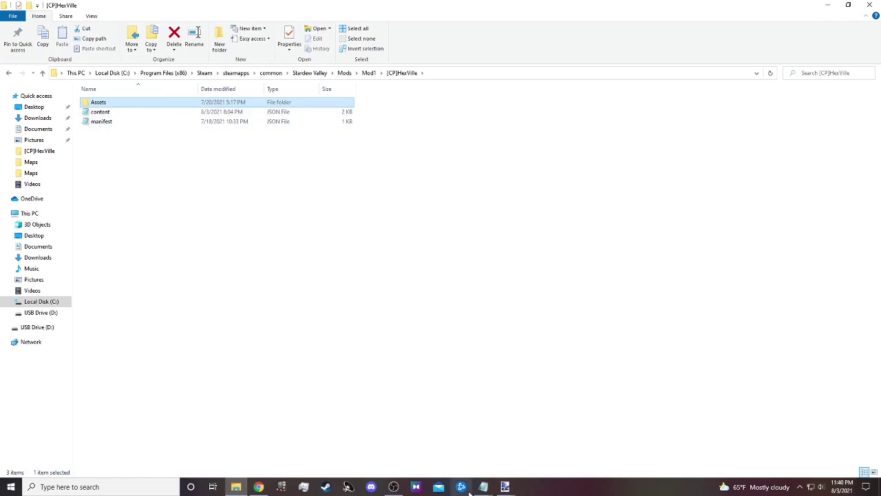
{"action": "mouse_move", "coordinate": [484, 487]}
{"action": "left_click", "coordinate": [482, 441]}
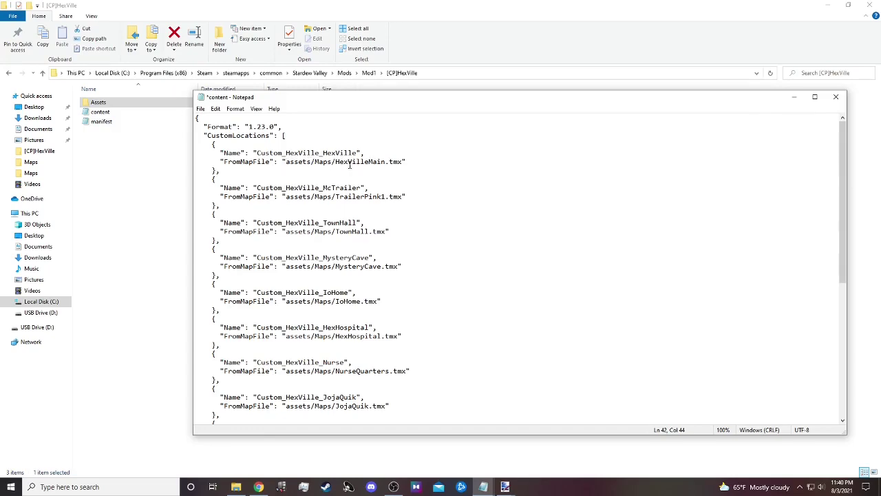
{"action": "scroll", "coordinate": [319, 344], "scroll_direction": "down", "scroll_amount": 3}
{"action": "scroll", "coordinate": [320, 347], "scroll_direction": "down", "scroll_amount": 2}
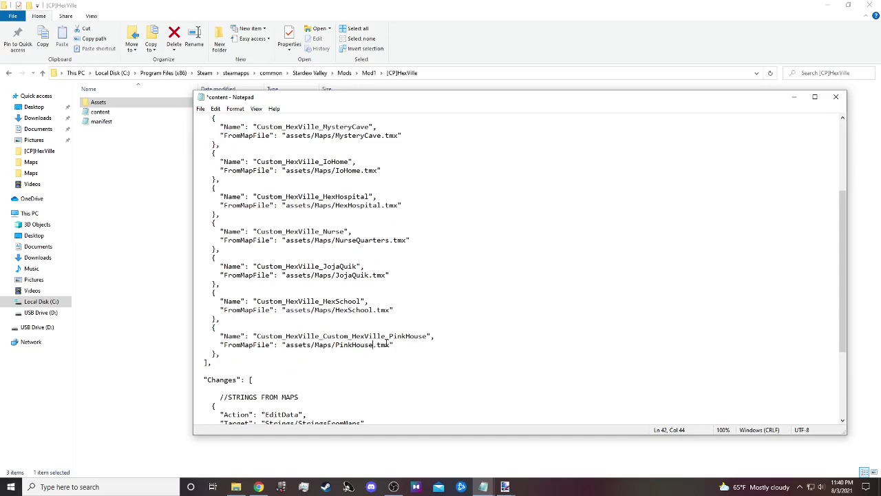
{"action": "left_click", "coordinate": [200, 109]}
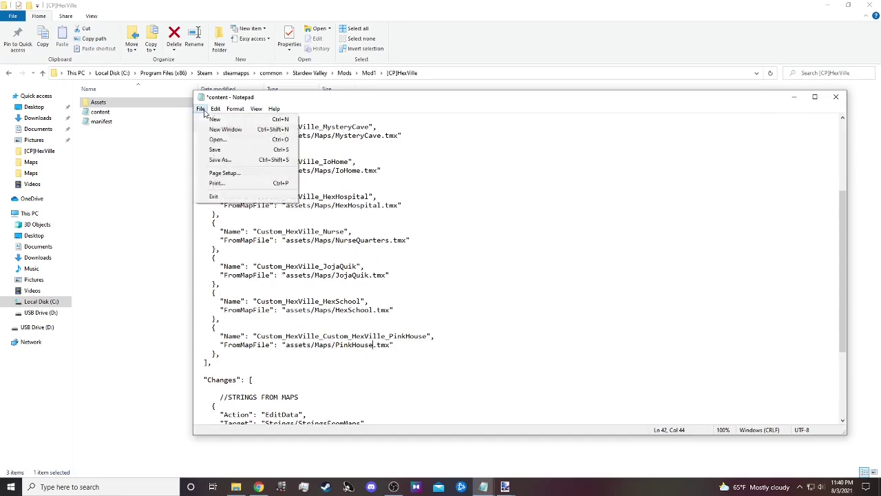
{"action": "left_click", "coordinate": [213, 150]}
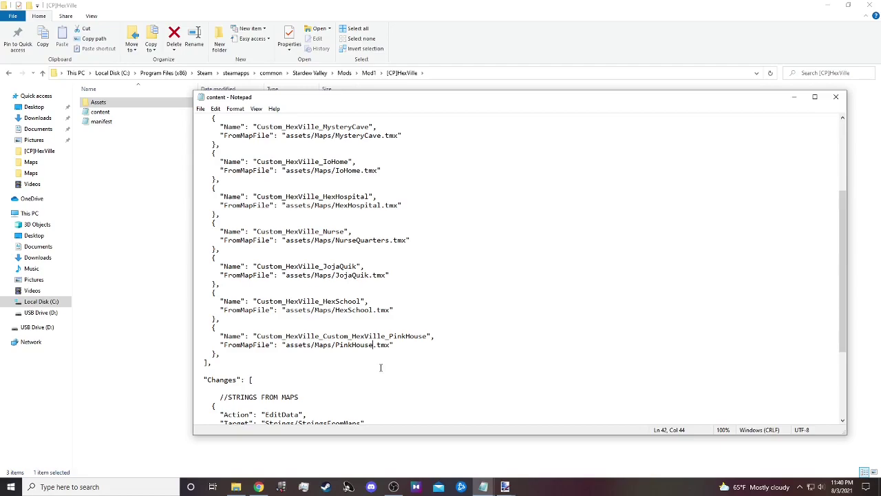
- Clear the File Explorer and paint.net windows off the desktop and launch Stardew Valley
{"action": "left_click", "coordinate": [831, 10]}
{"action": "left_click", "coordinate": [829, 10]}
{"action": "left_click", "coordinate": [828, 11]}
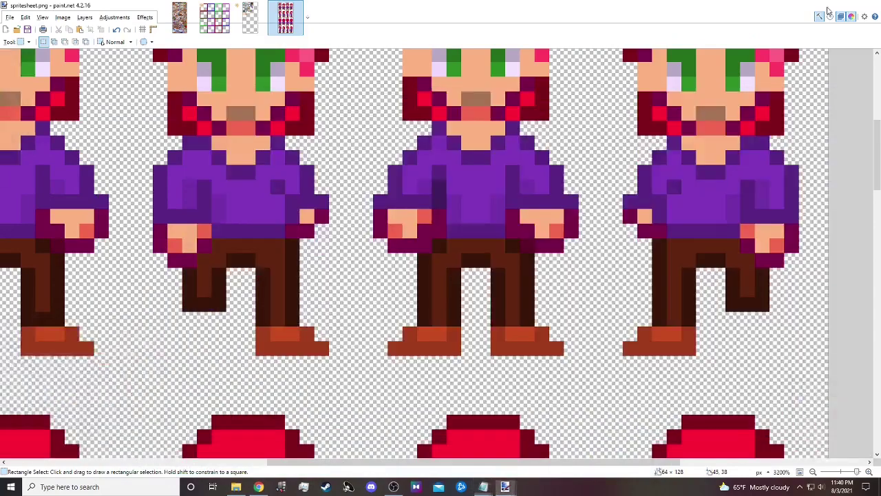
{"action": "left_click", "coordinate": [828, 12]}
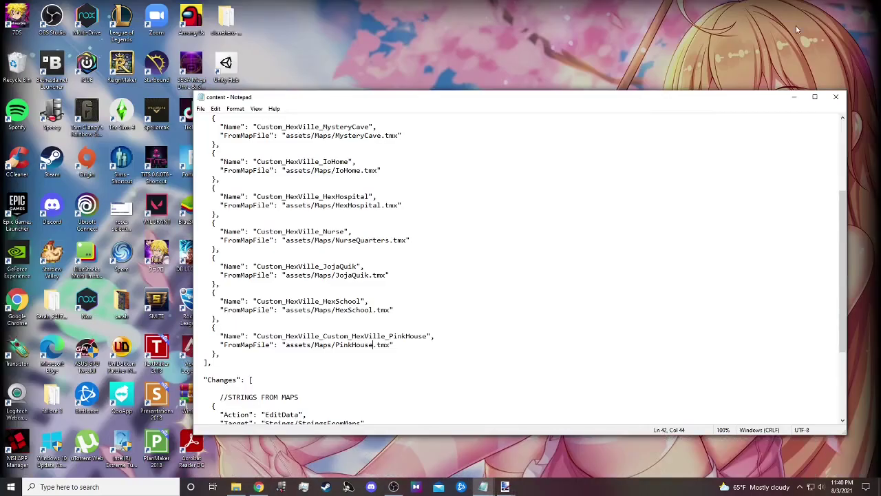
{"action": "double_click", "coordinate": [54, 265]}
{"action": "left_click", "coordinate": [478, 67]}
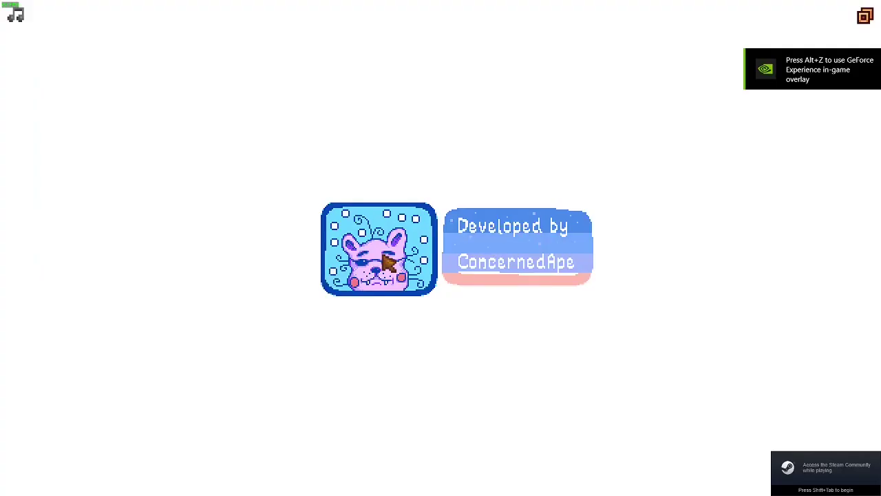
- Lower the system volume while the game's intro plays
{"action": "key", "text": "XF86AudioLowerVolume"}
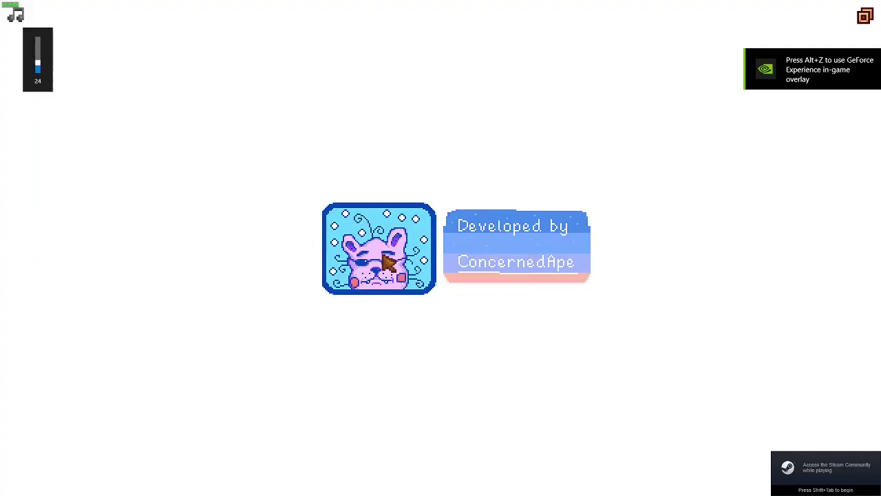
{"action": "key", "text": "XF86AudioLowerVolume"}
{"action": "key", "text": "XF86AudioLowerVolume"}
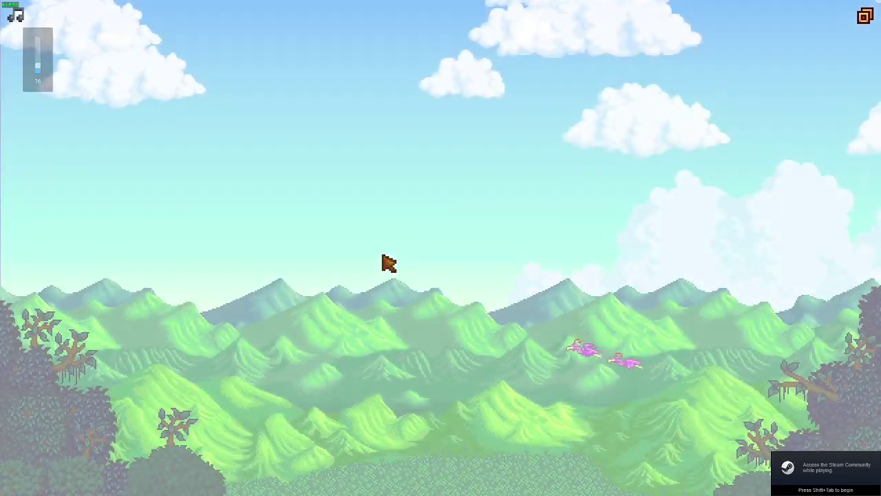
{"action": "key", "text": "XF86AudioLowerVolume"}
{"action": "key", "text": "XF86AudioLowerVolume"}
{"action": "key", "text": "XF86AudioLowerVolume"}
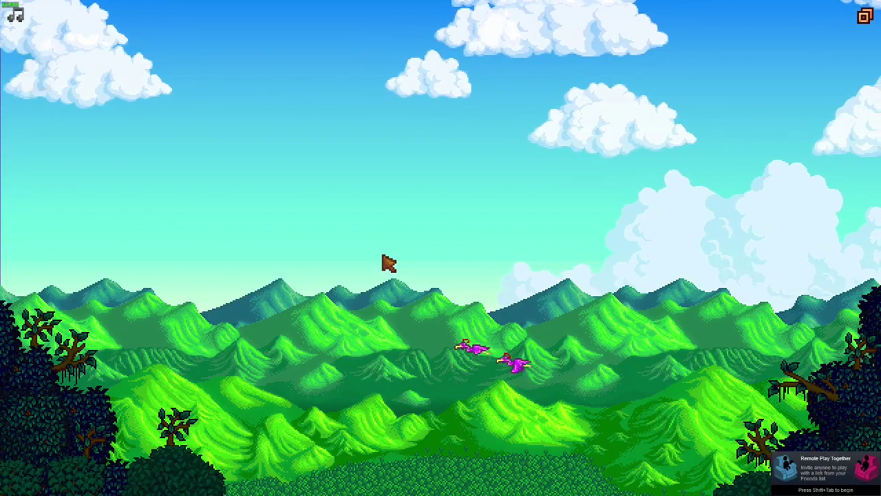
- Skip to the title screen and load the Test1 save of Testing this Farm
{"action": "left_click", "coordinate": [389, 264]}
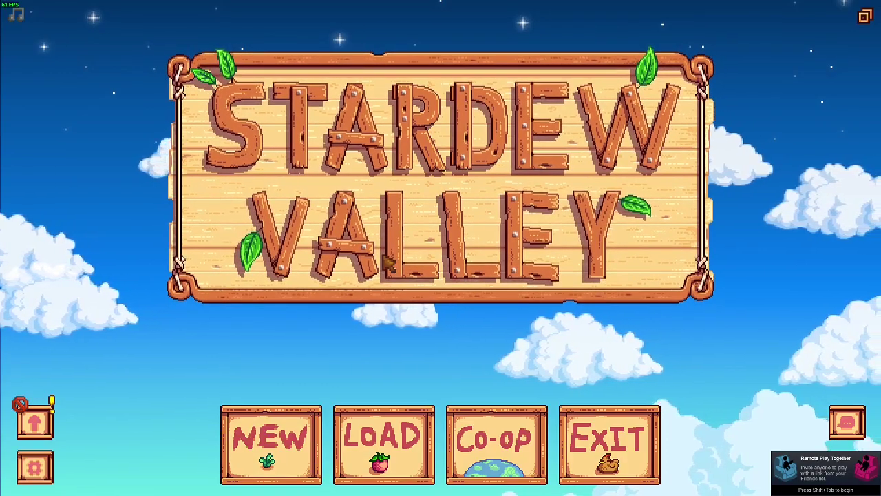
{"action": "left_click", "coordinate": [404, 423]}
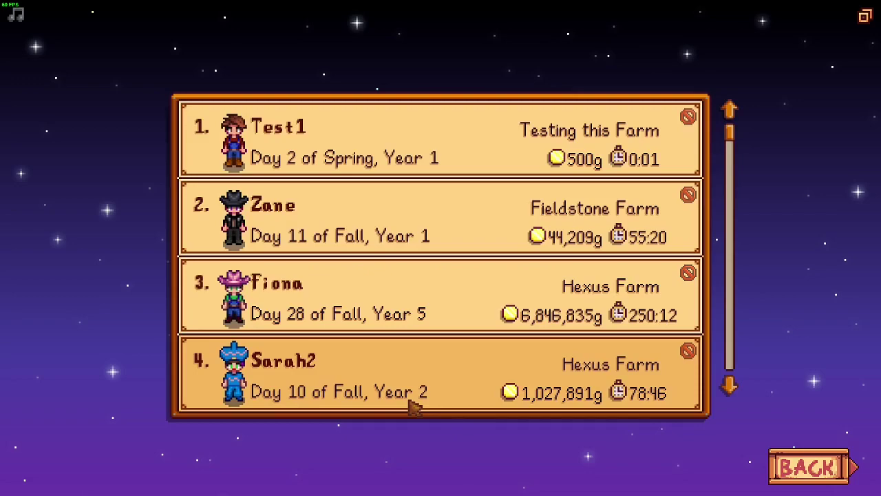
{"action": "left_click", "coordinate": [355, 163]}
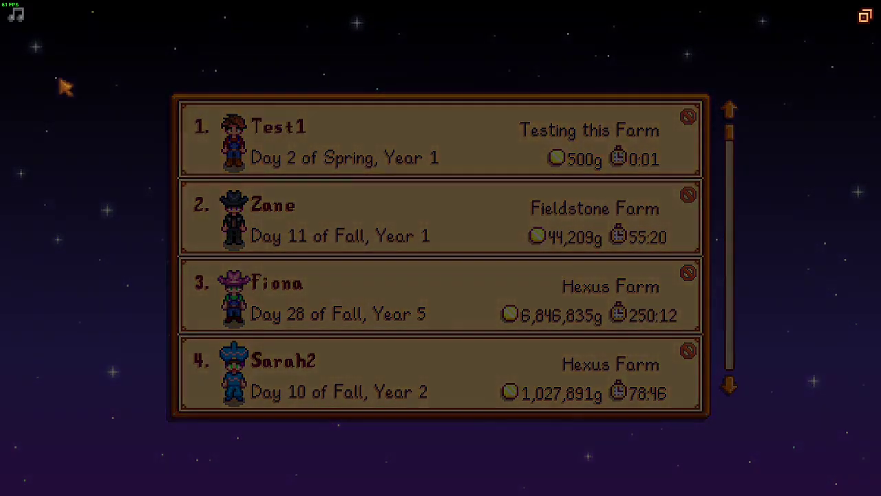